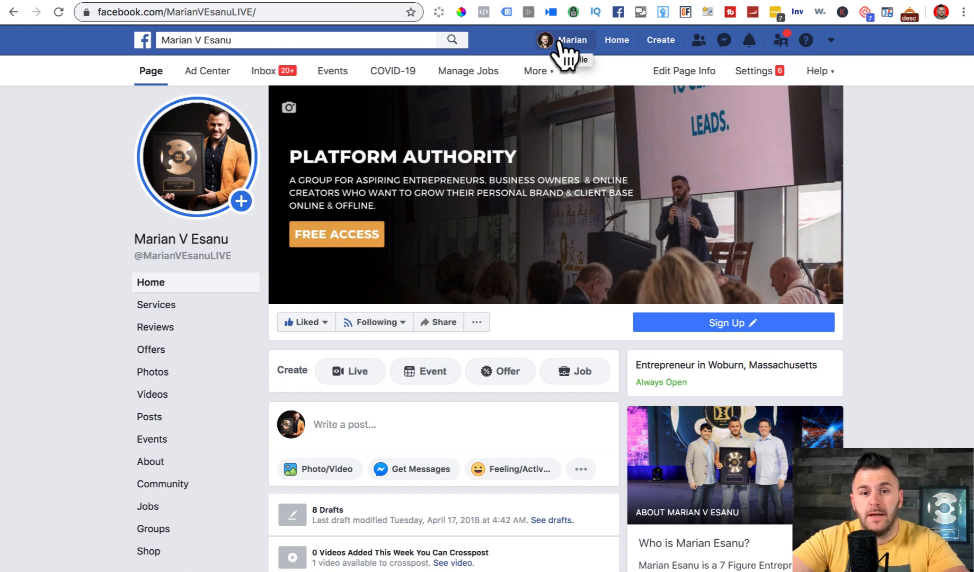
# - Start a new Facebook Page from the Create menu in the top bar
pyautogui.click(660, 42)
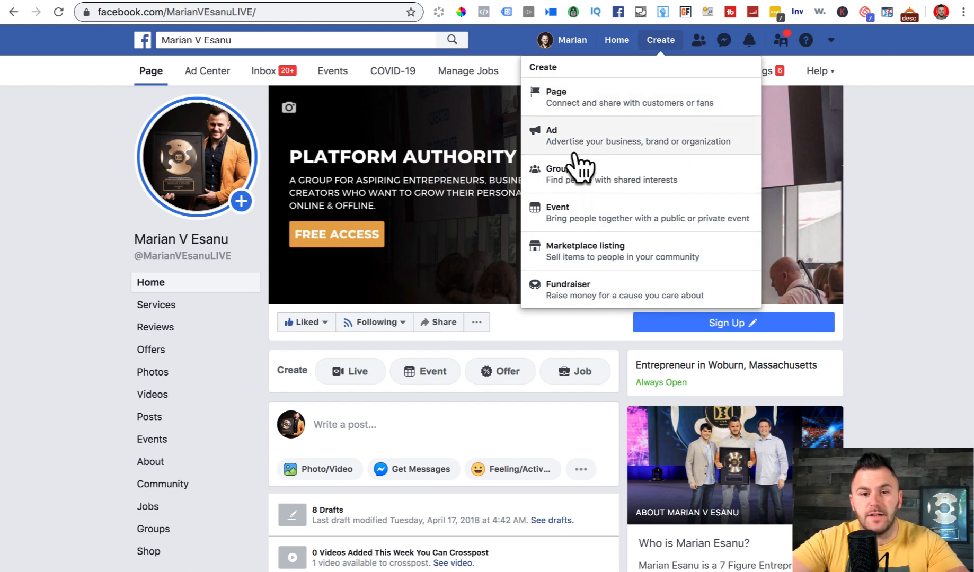
pyautogui.click(560, 98)
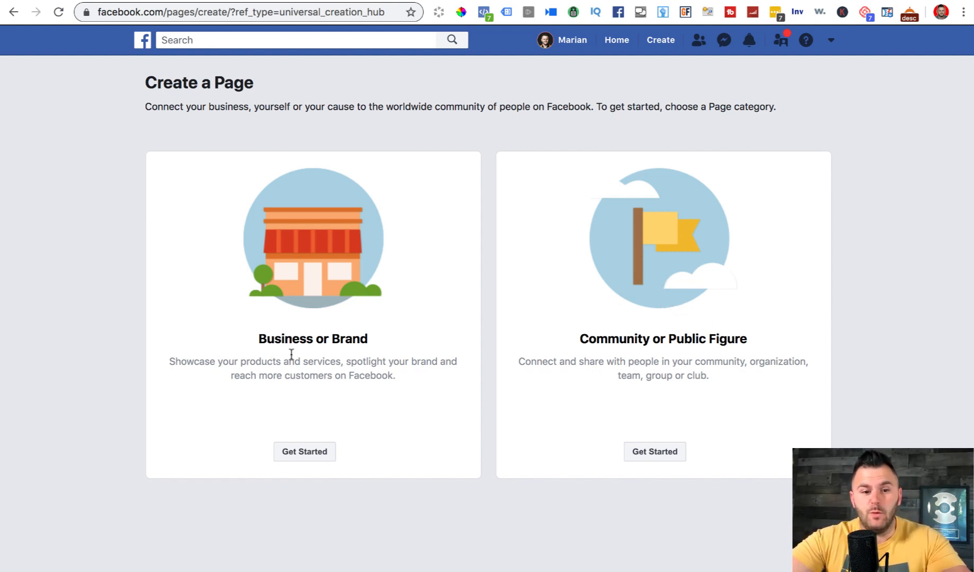
# - Search Facebook for the presenter's name and open their existing public-figure Page
pyautogui.click(764, 1)
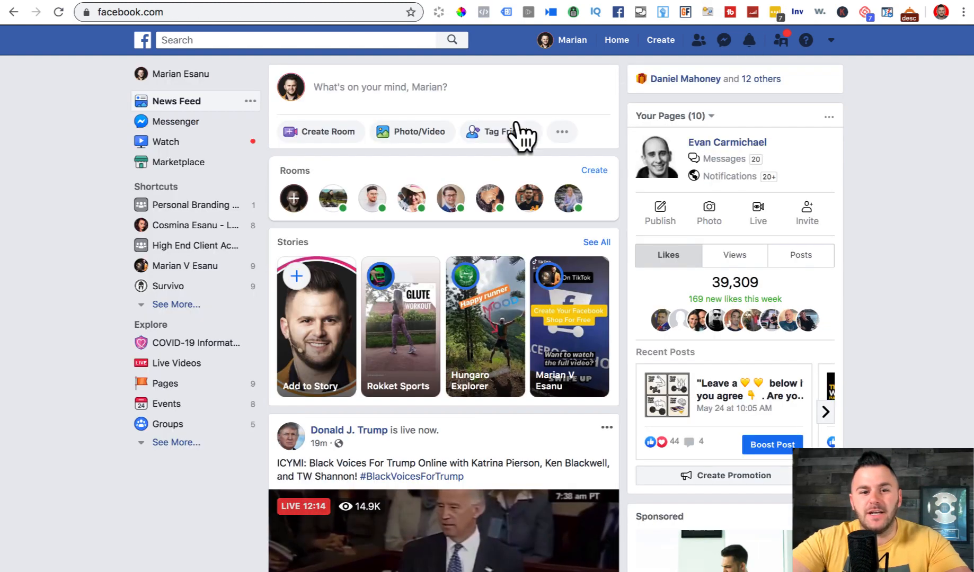
pyautogui.click(830, 41)
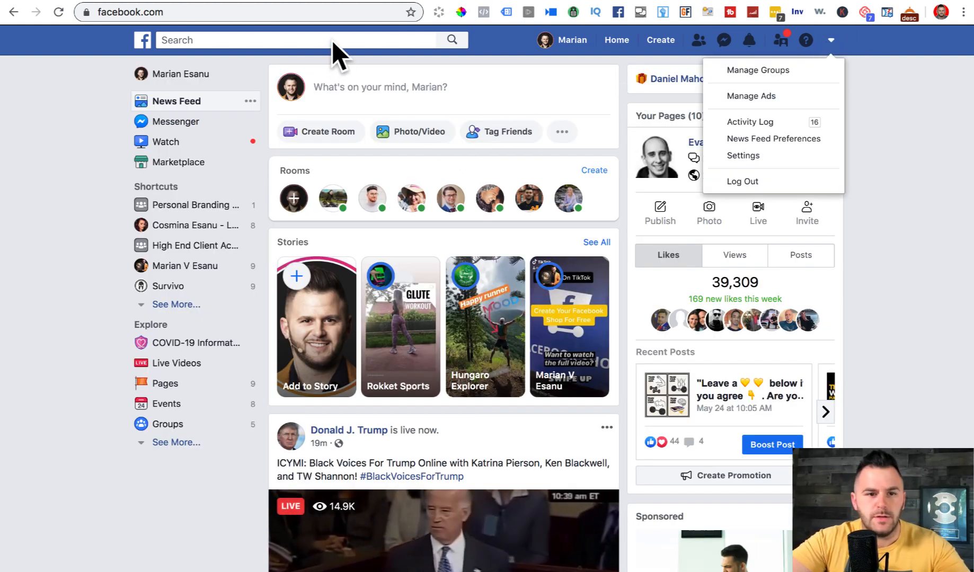
pyautogui.click(331, 40)
pyautogui.write('marian')
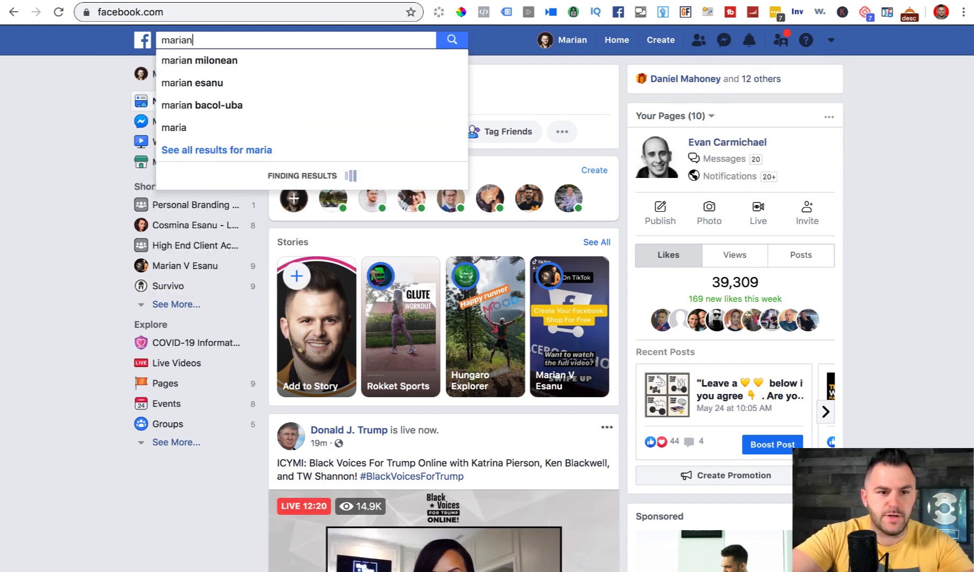
pyautogui.click(300, 130)
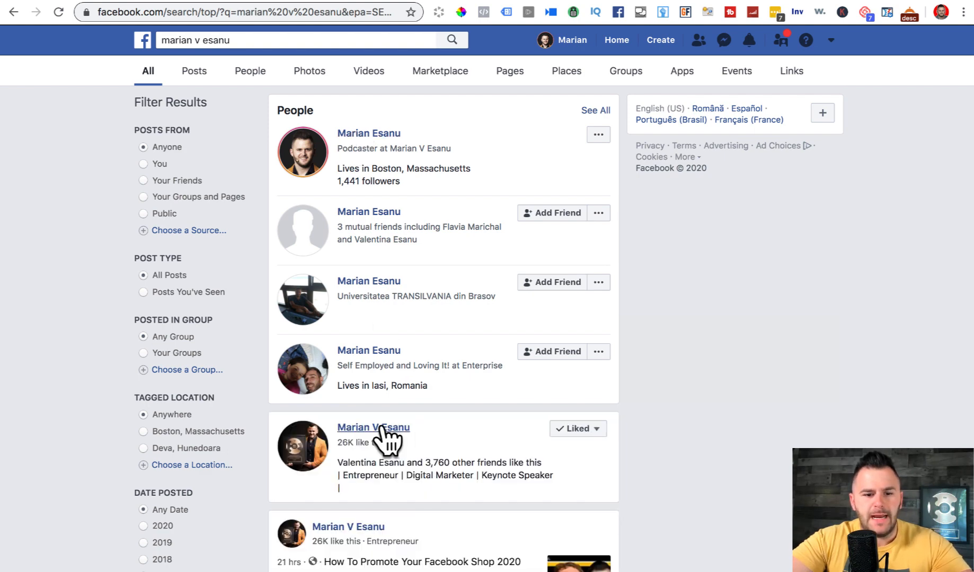
pyautogui.click(383, 429)
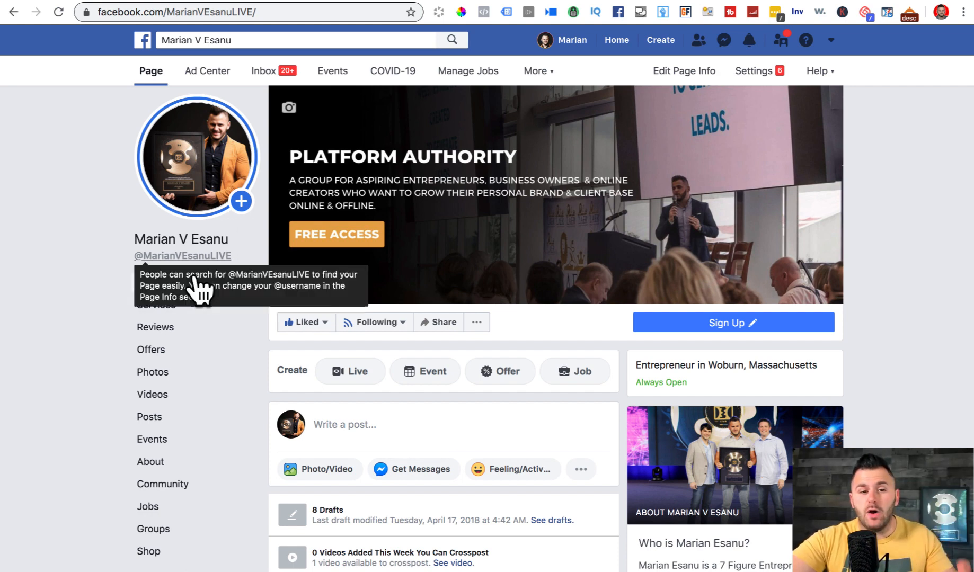
# - Go back to the browser tab holding the Create a Page category screen
pyautogui.moveTo(192, 157)
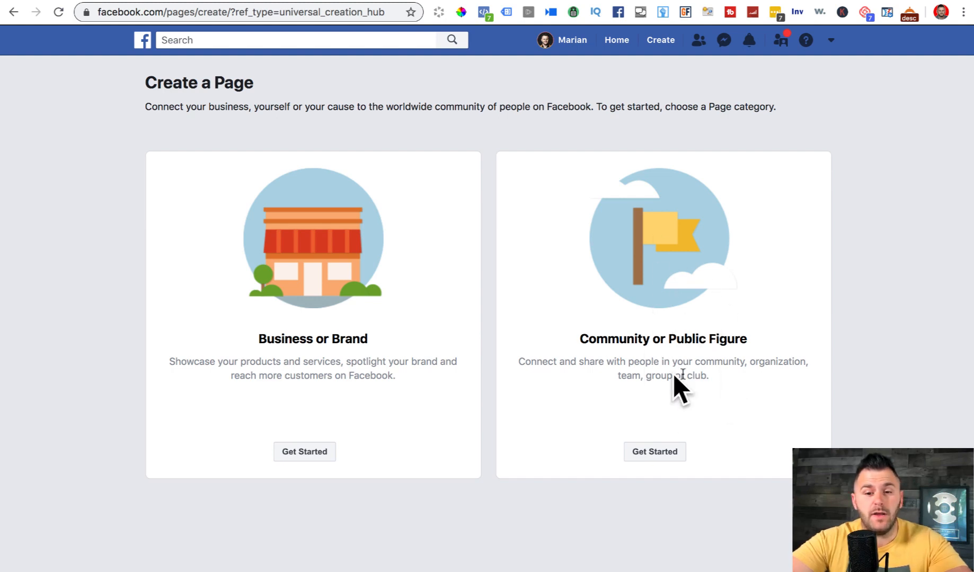
pyautogui.moveTo(669, 339); pyautogui.dragTo(755, 340)
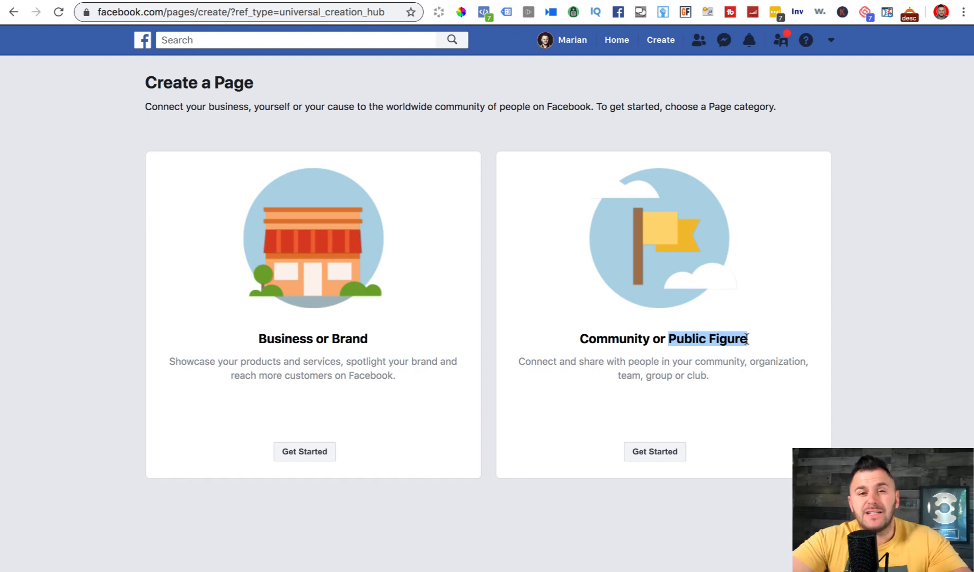
pyautogui.moveTo(570, 339); pyautogui.dragTo(771, 338)
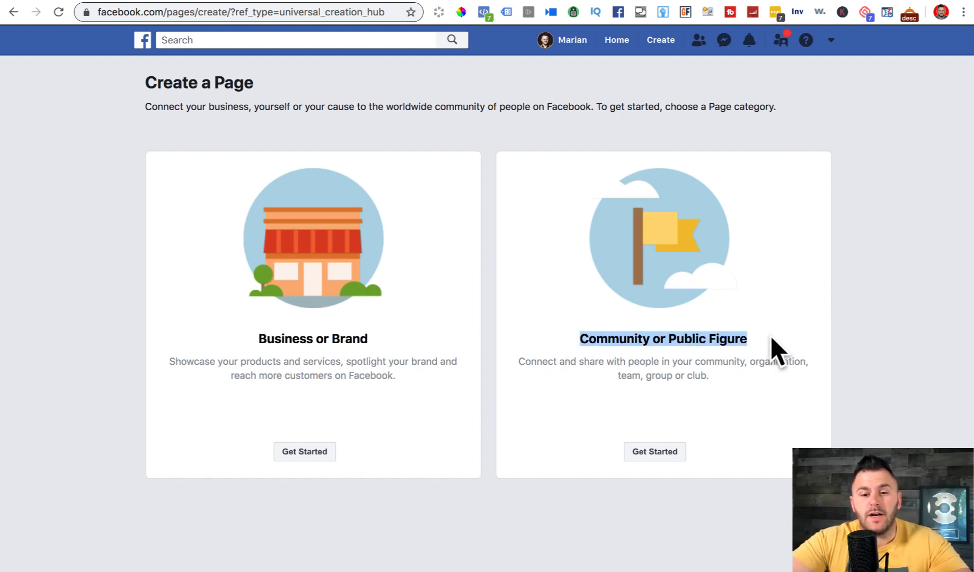
pyautogui.click(261, 340)
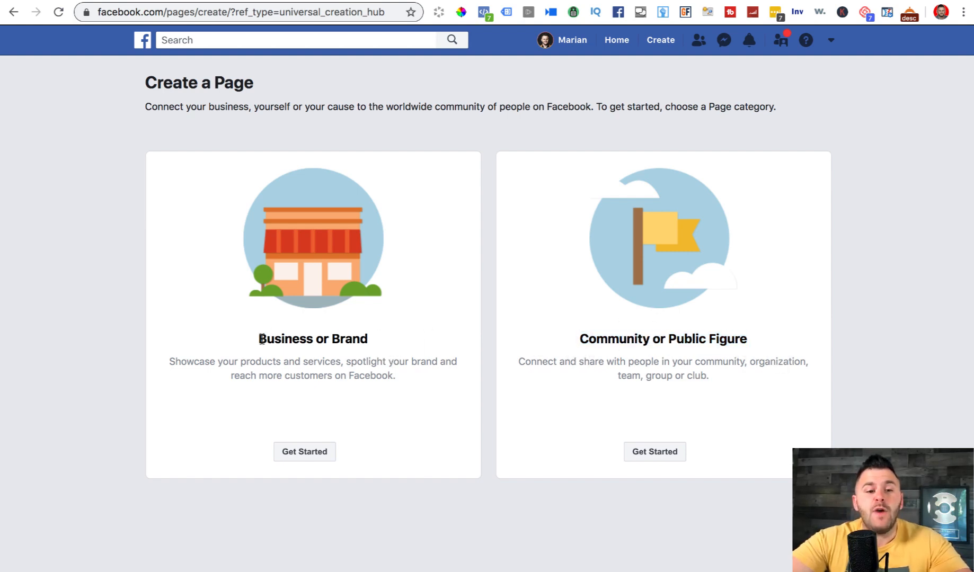
pyautogui.moveTo(261, 340); pyautogui.dragTo(382, 339)
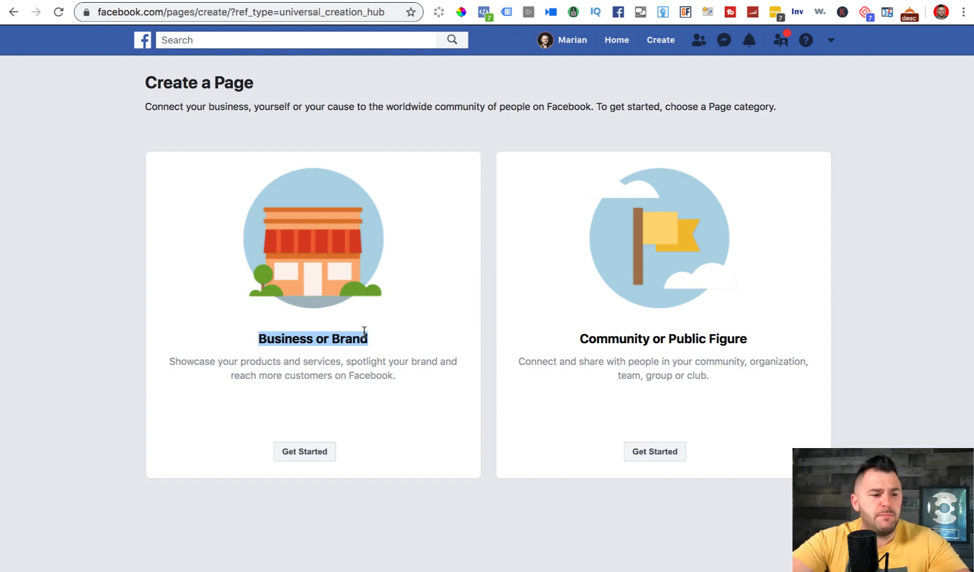
pyautogui.click(337, 345)
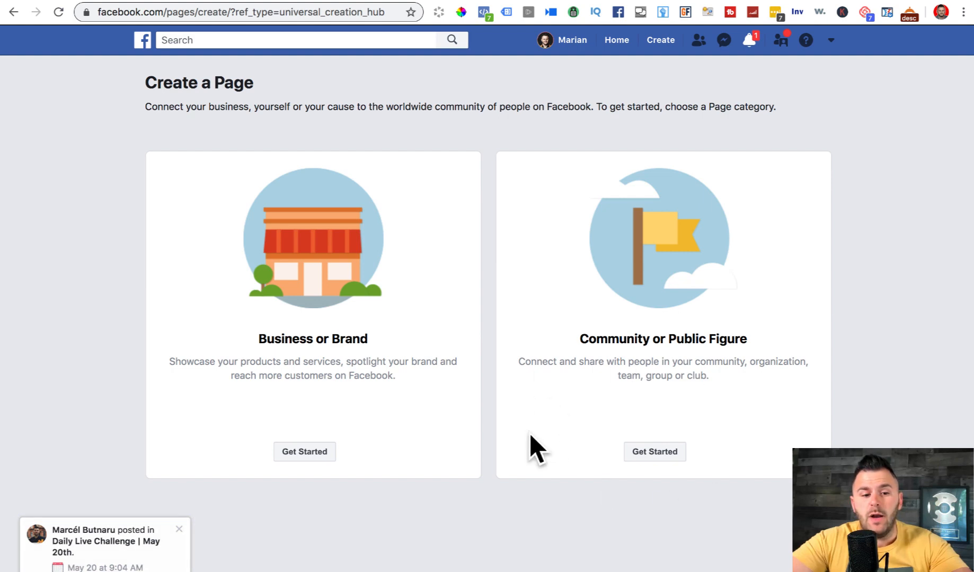
pyautogui.moveTo(585, 334); pyautogui.dragTo(781, 342)
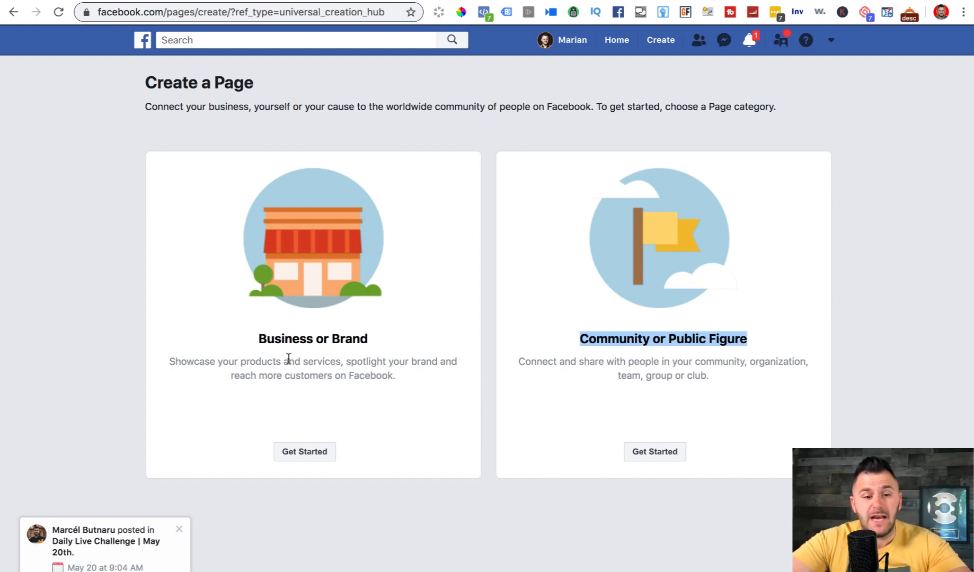
pyautogui.moveTo(245, 339); pyautogui.dragTo(403, 340)
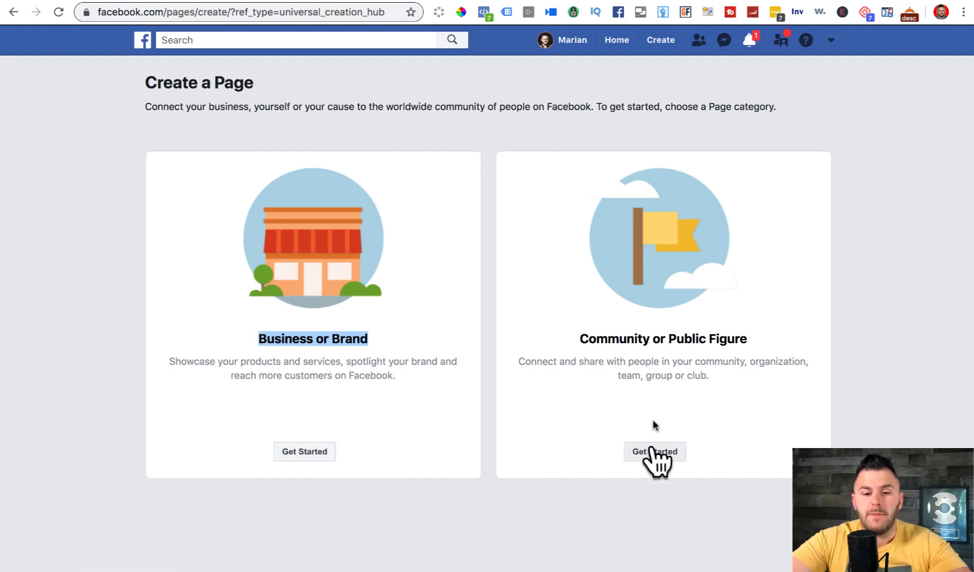
# - Choose Community or Public Figure and enter 'Marketing Consultant' as the Page name
pyautogui.click(655, 451)
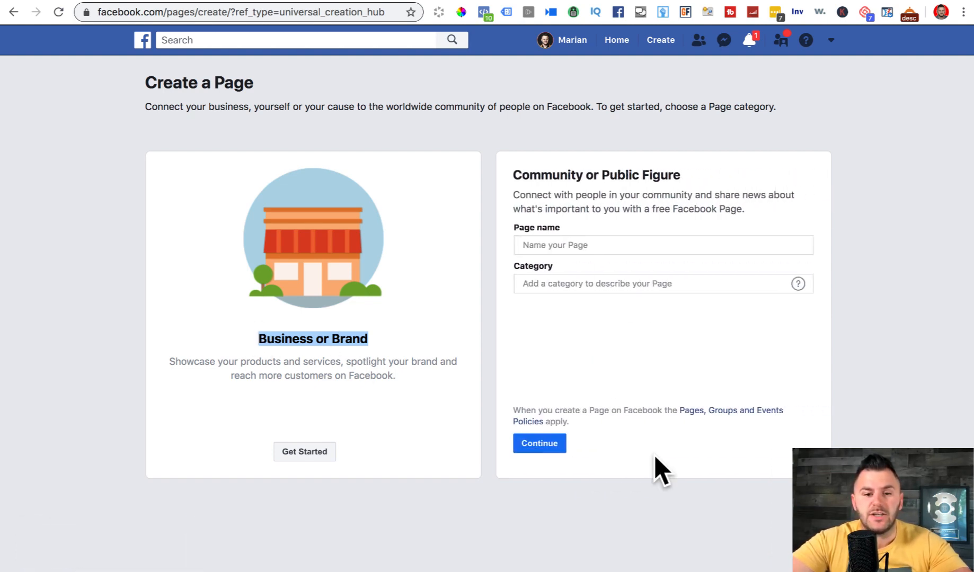
pyautogui.click(560, 247)
pyautogui.click(674, 212)
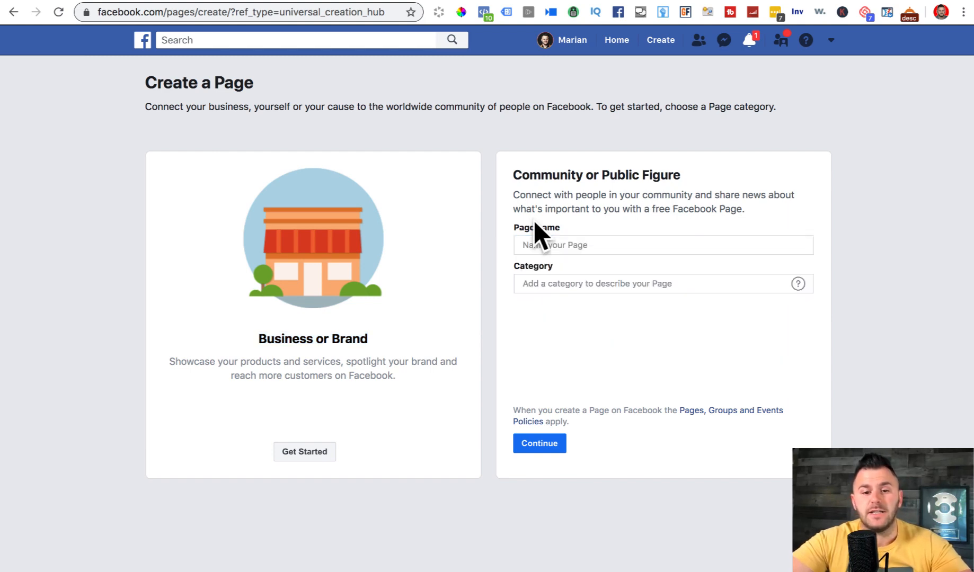
pyautogui.click(533, 246)
pyautogui.write('m')
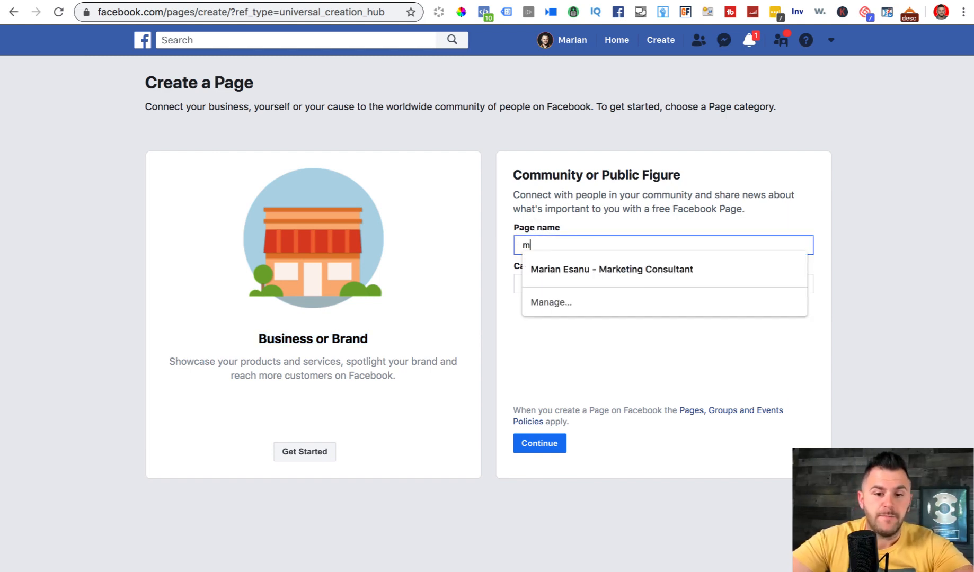
pyautogui.write('arke')
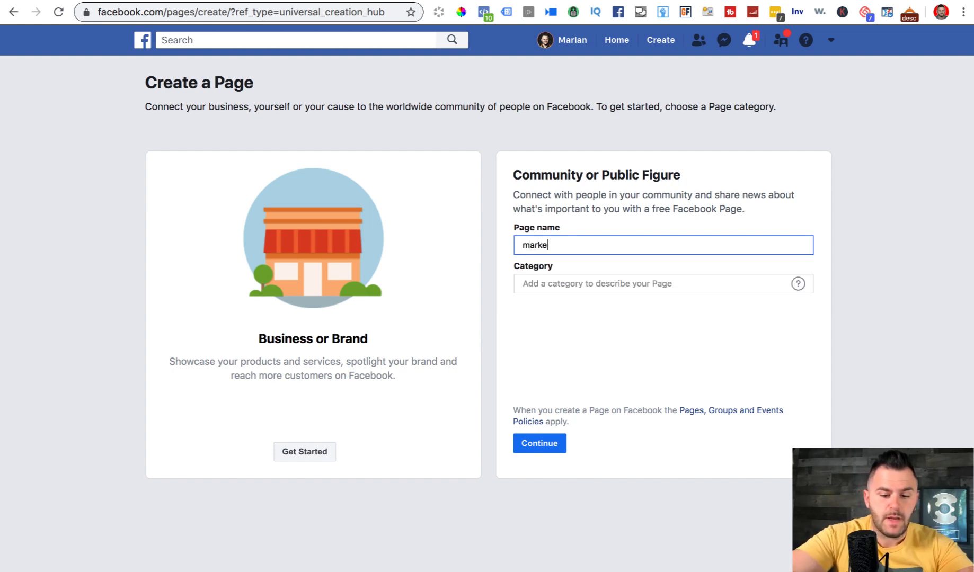
pyautogui.write('ting Consultant')
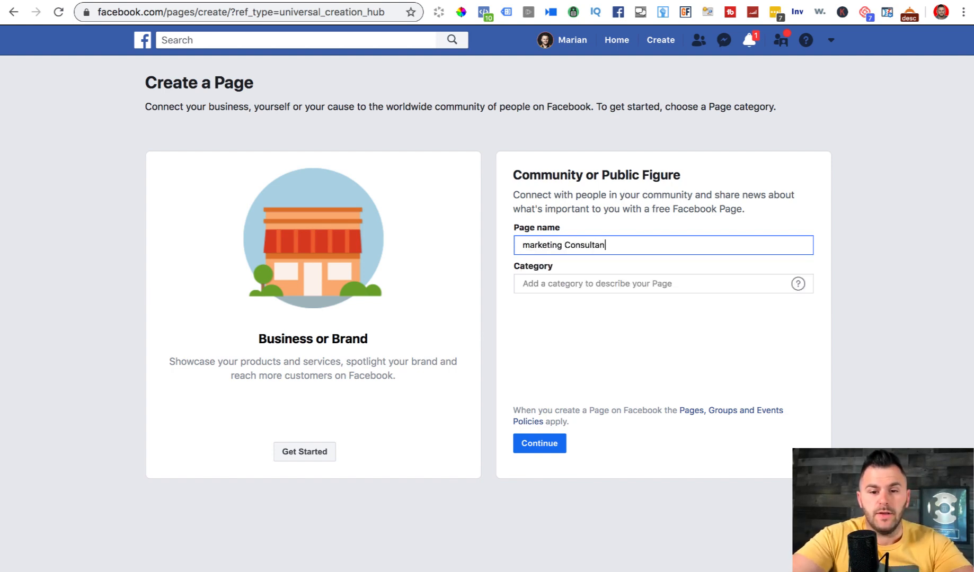
pyautogui.click(528, 244)
pyautogui.press('BackSpace')
pyautogui.write('M')
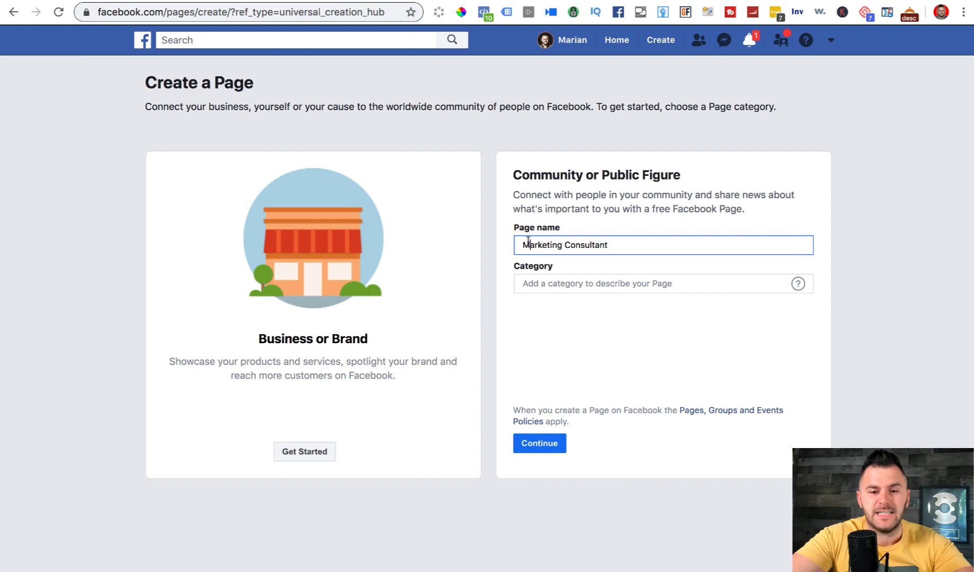
pyautogui.click(624, 281)
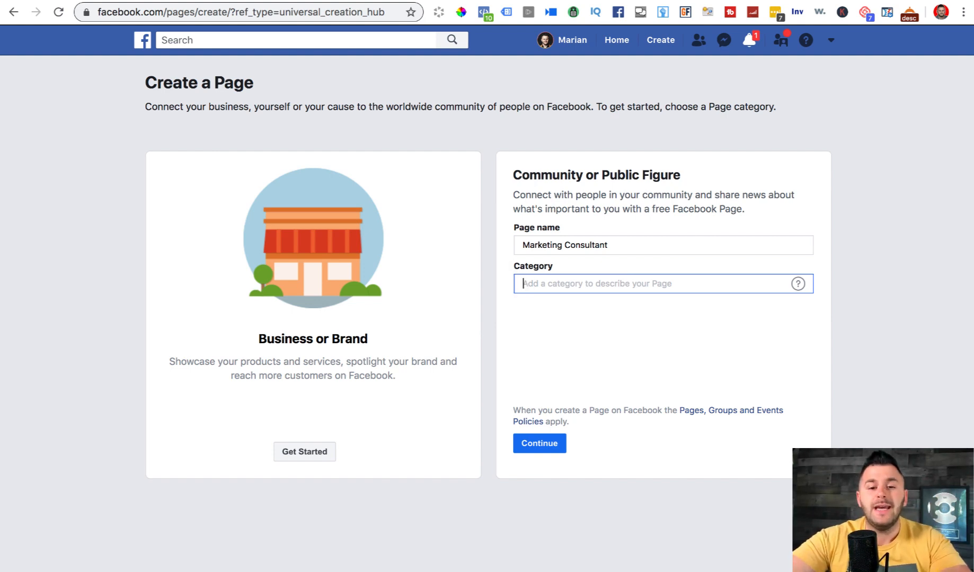
# - Search the category field for 'blo', pick Blogger, and continue to create the Page
pyautogui.write('pub;ic')
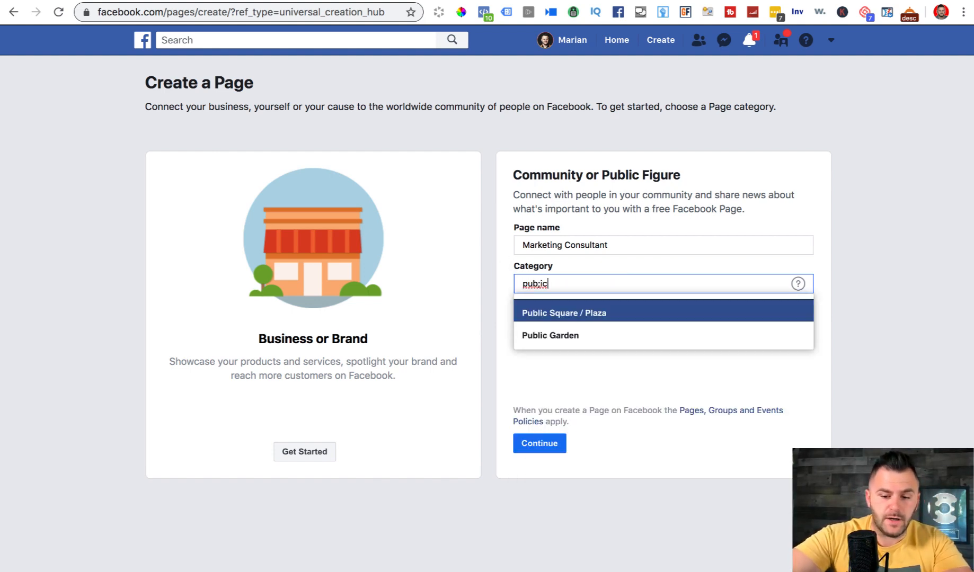
pyautogui.write(' hal')
pyautogui.press('BackSpace')
pyautogui.press('BackSpace')
pyautogui.press('BackSpace')
pyautogui.press('BackSpace')
pyautogui.press('BackSpace')
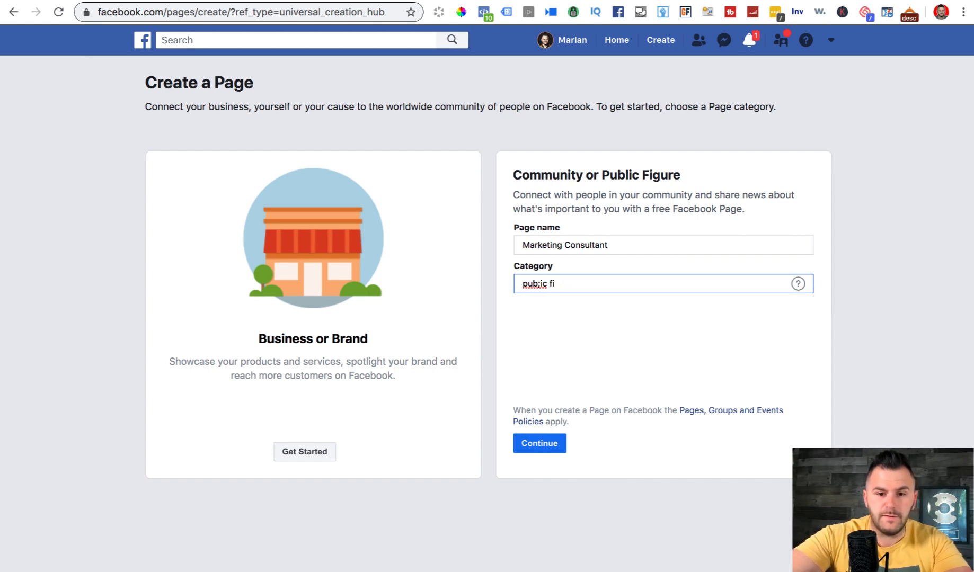
pyautogui.press('BackSpace')
pyautogui.press('BackSpace')
pyautogui.write('lic fi')
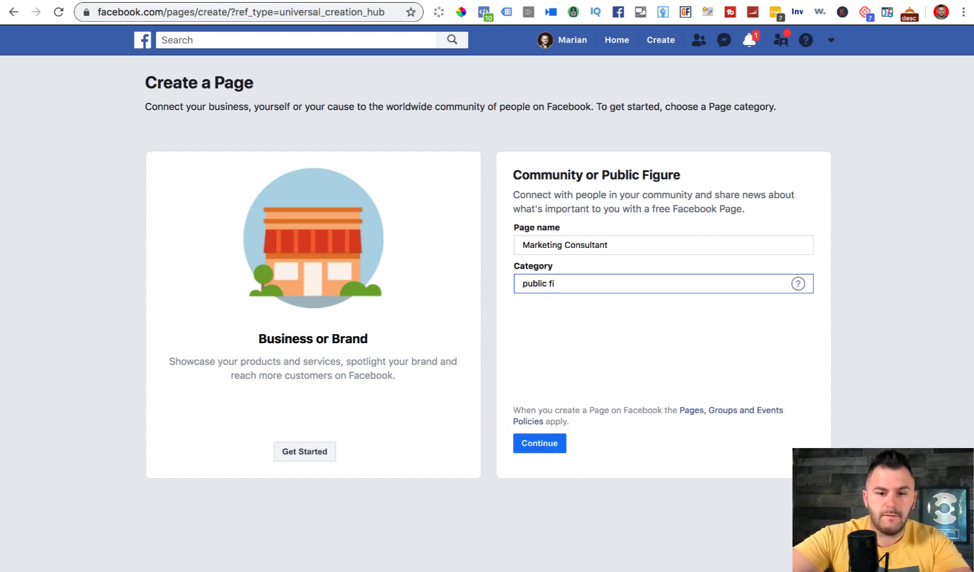
pyautogui.press('BackSpace')
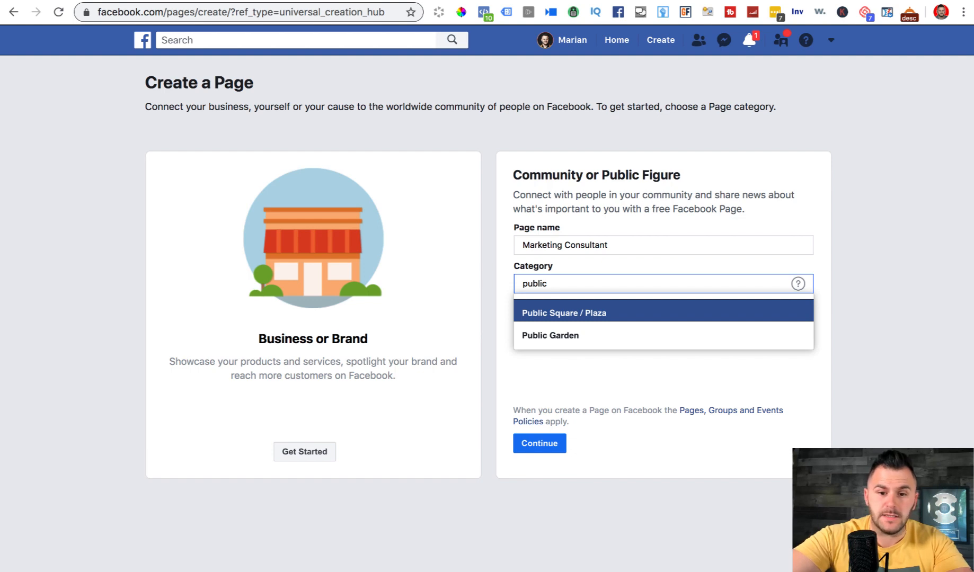
pyautogui.press('BackSpace')
pyautogui.press('BackSpace')
pyautogui.press('BackSpace')
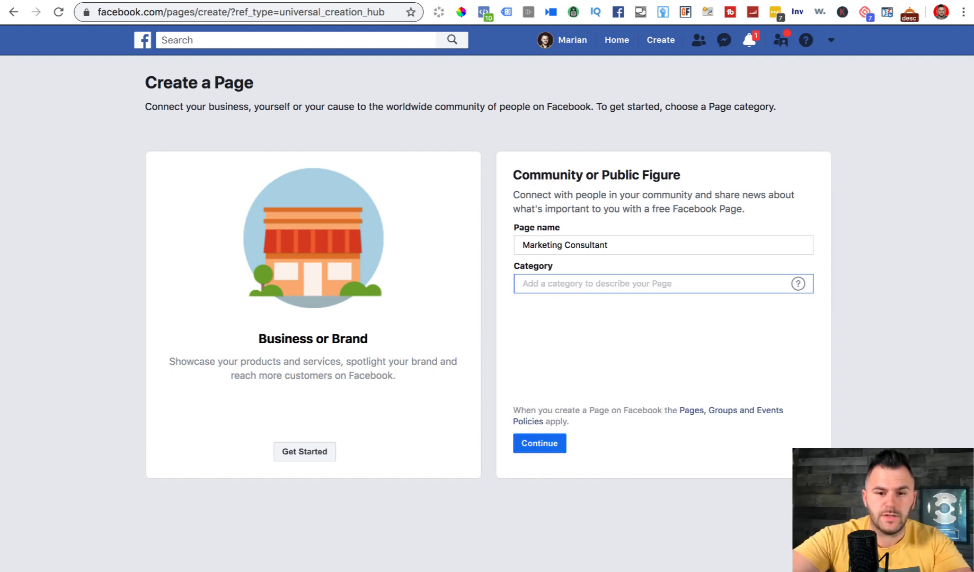
pyautogui.write('blo')
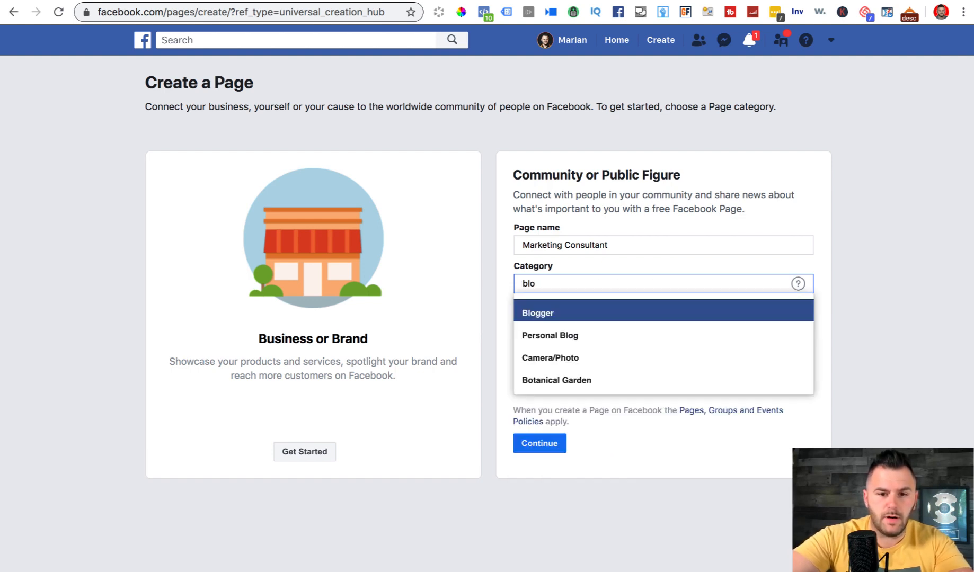
pyautogui.click(536, 307)
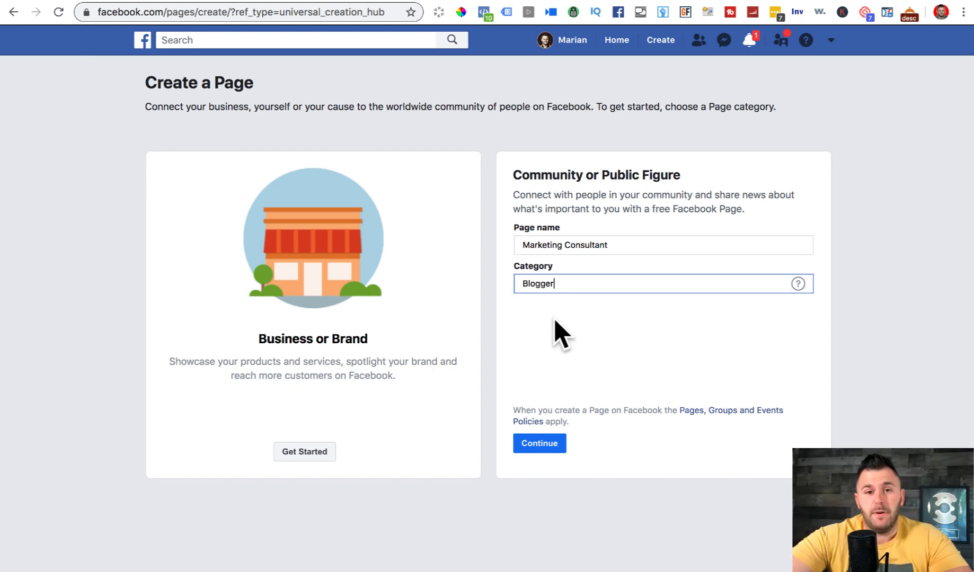
pyautogui.click(539, 445)
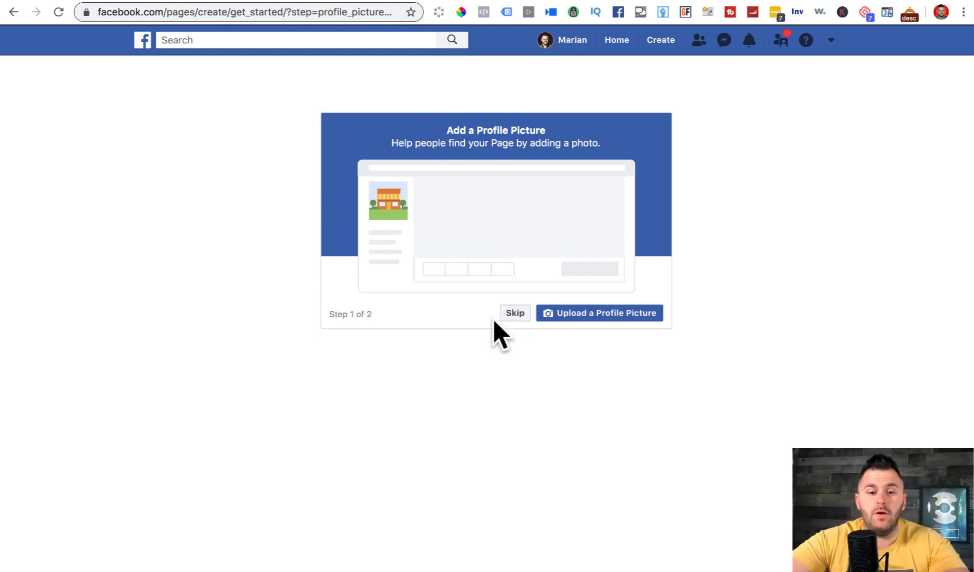
# - Skip both the Add a Profile Picture and Add a Cover Photo steps
pyautogui.click(509, 315)
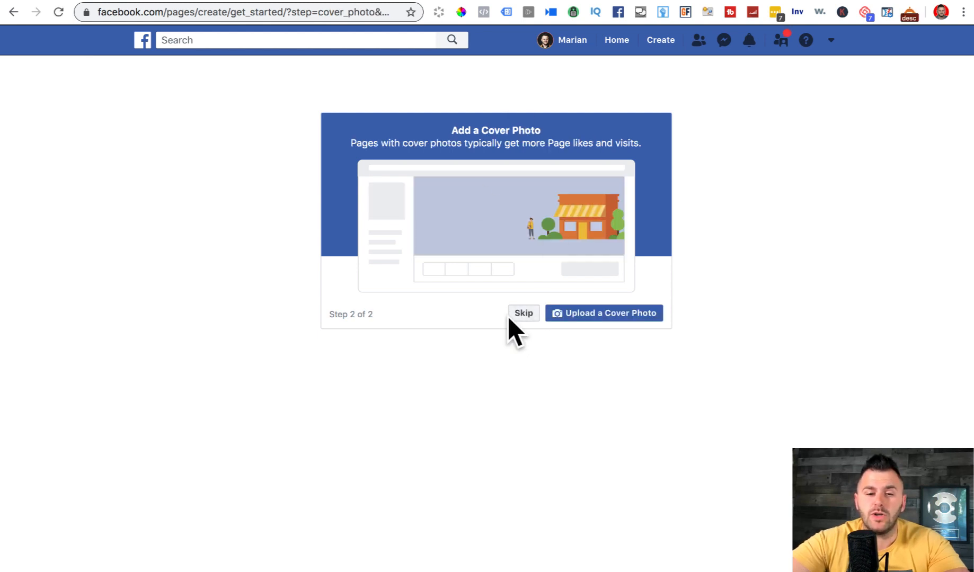
pyautogui.click(523, 313)
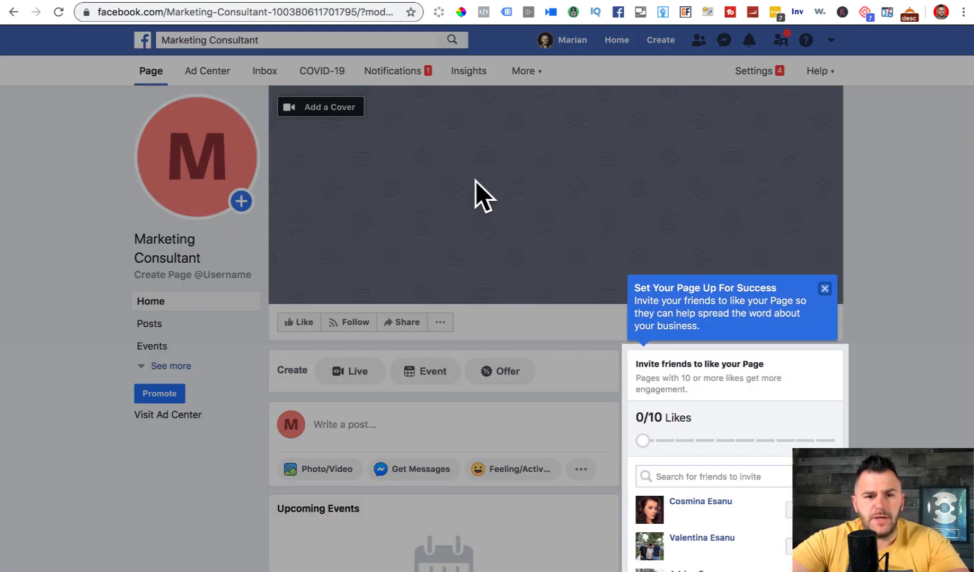
# - Close the setup tip and open the Page's About section through See more
pyautogui.click(825, 288)
pyautogui.scroll(-3, 504, 140)
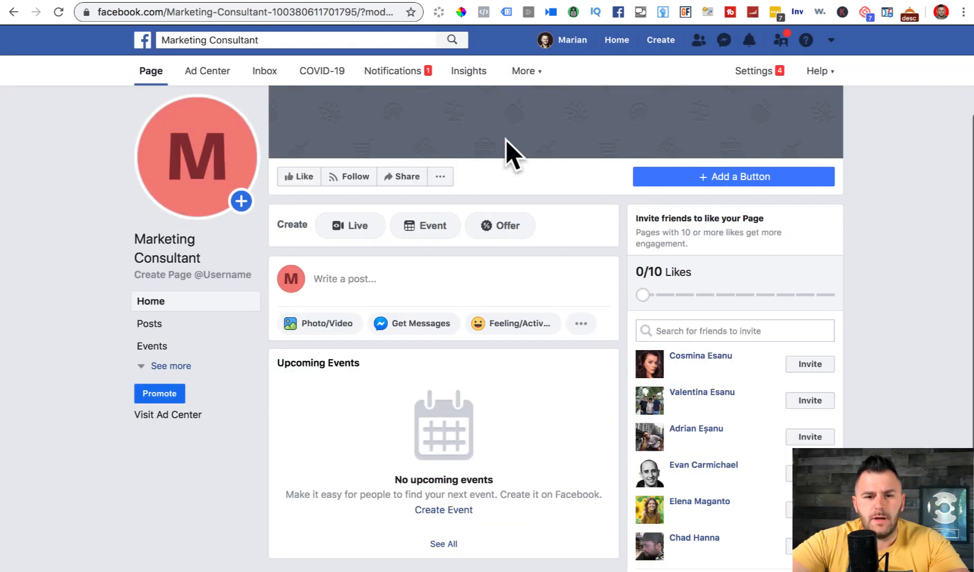
pyautogui.scroll(3, 515, 119)
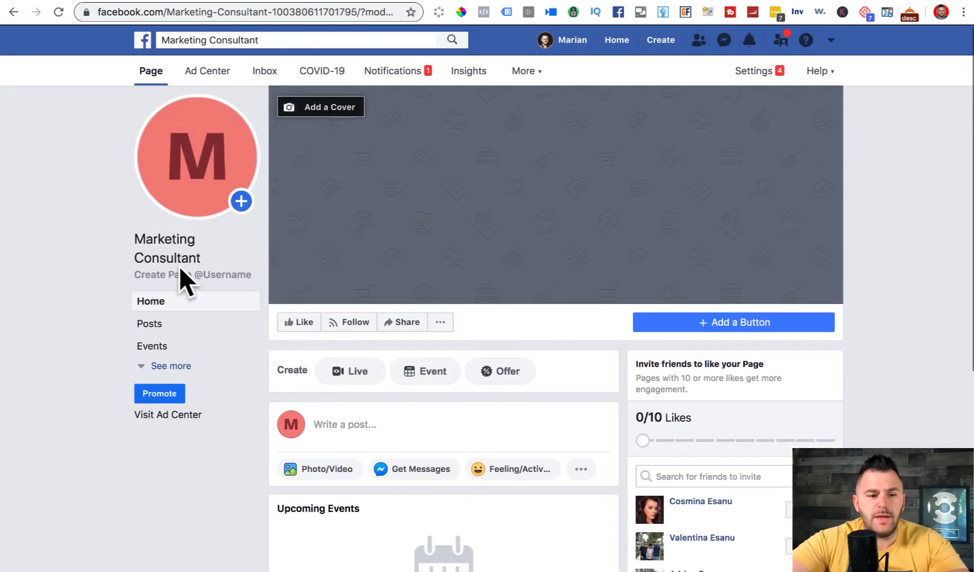
pyautogui.click(159, 366)
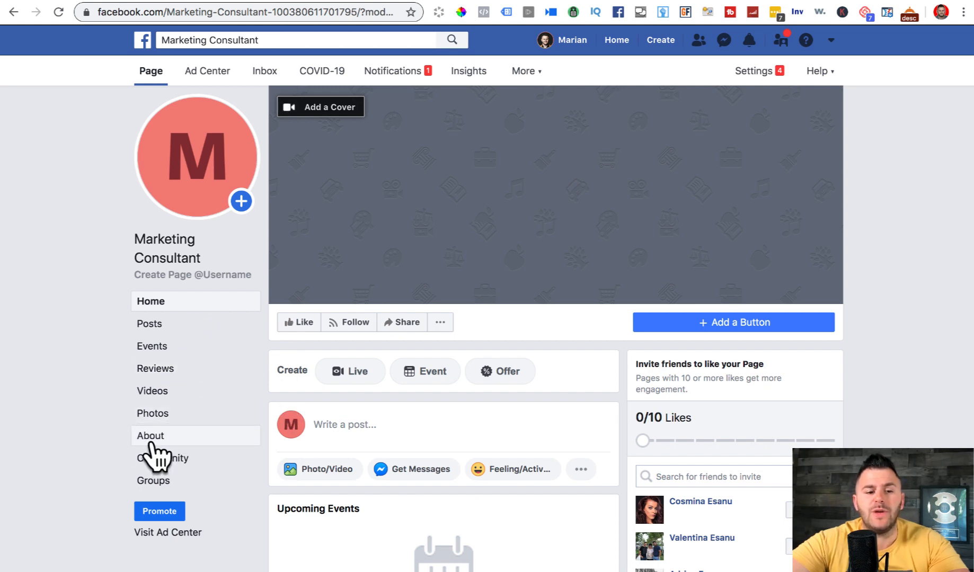
pyautogui.click(150, 435)
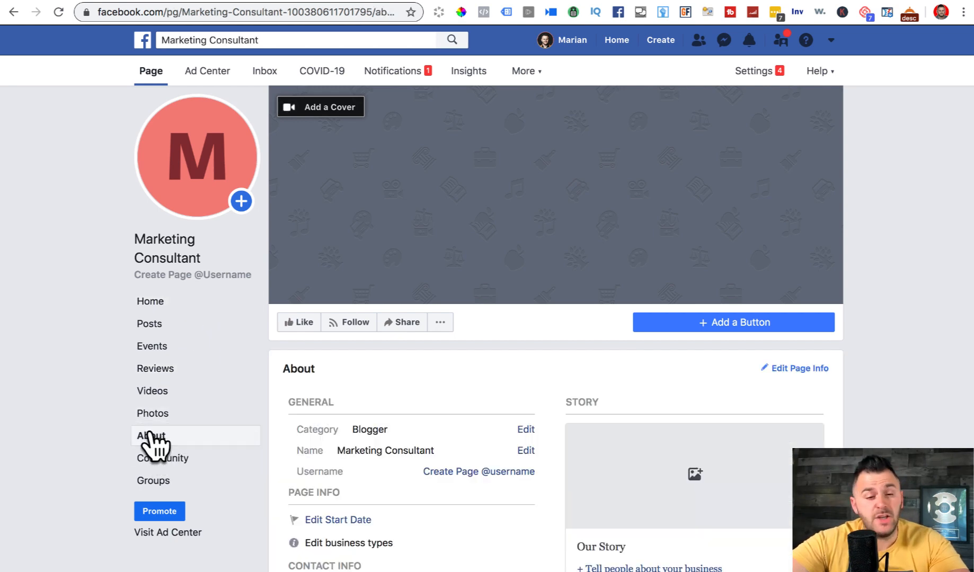
pyautogui.scroll(-4, 865, 370)
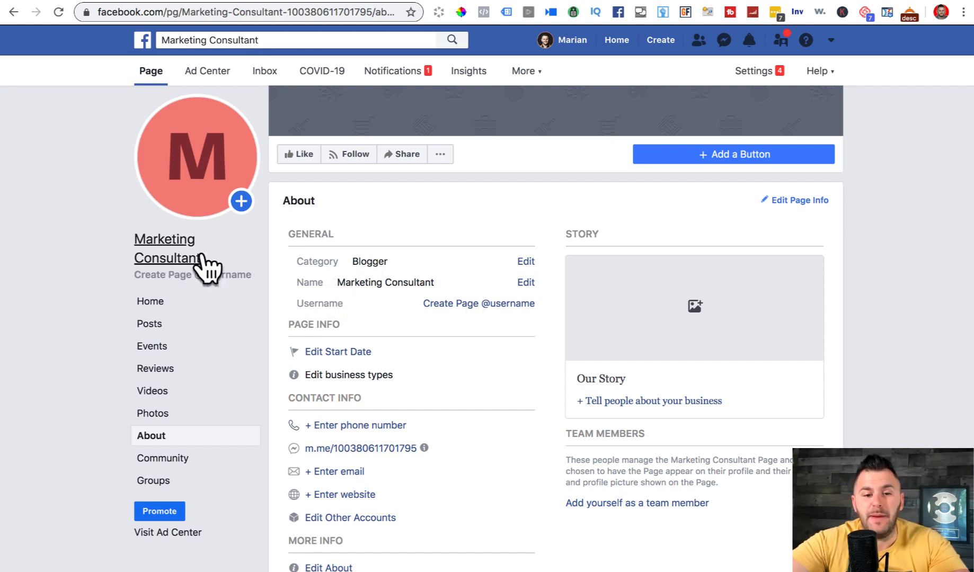
pyautogui.moveTo(319, 306); pyautogui.dragTo(532, 300)
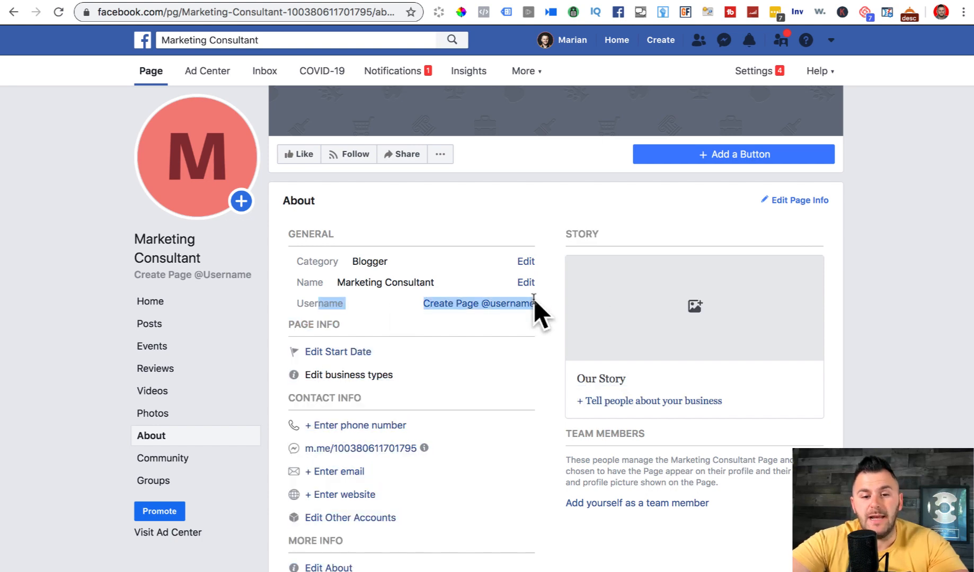
# - Create the Page username 'digitalmarketingconsultant1'
pyautogui.click(552, 303)
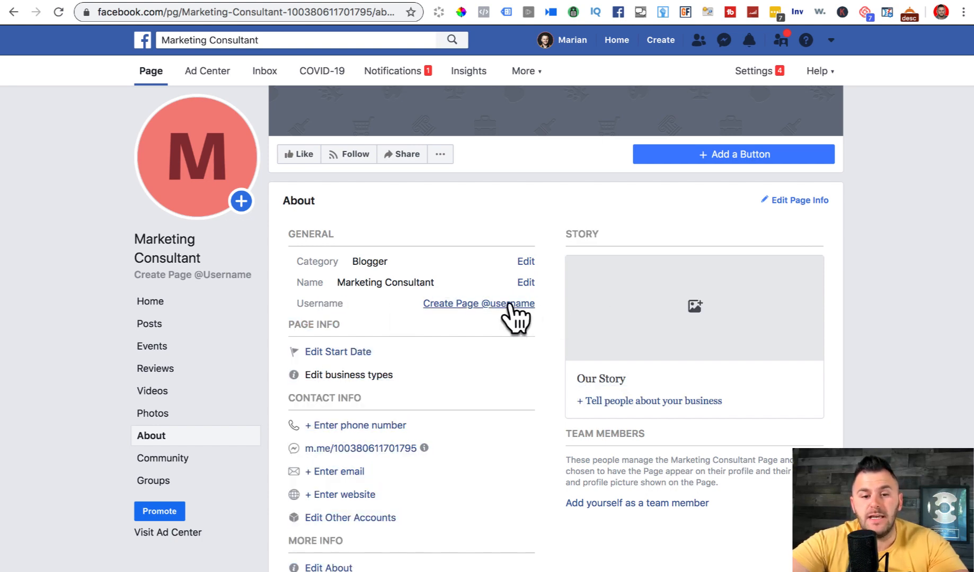
pyautogui.click(452, 303)
pyautogui.click(351, 326)
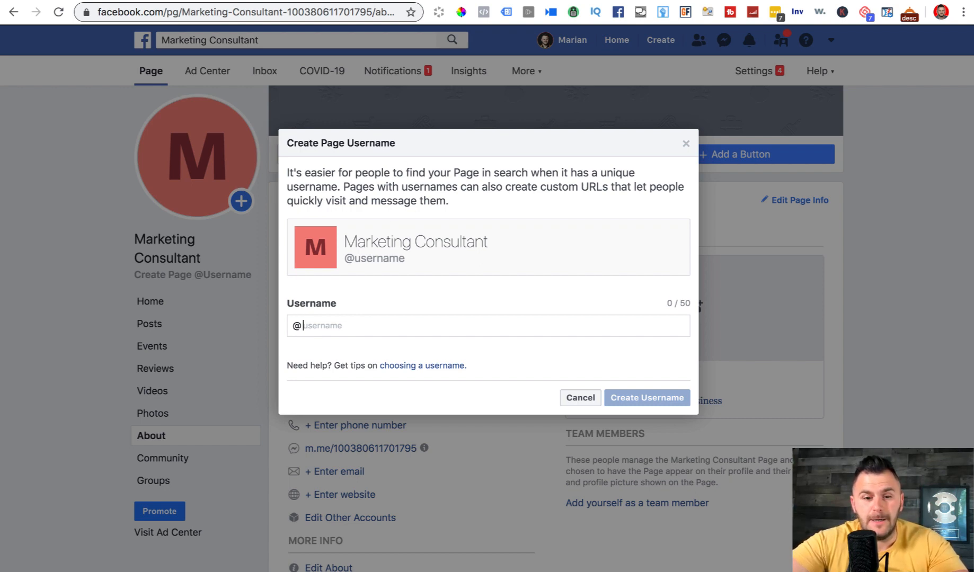
pyautogui.write('digitalm')
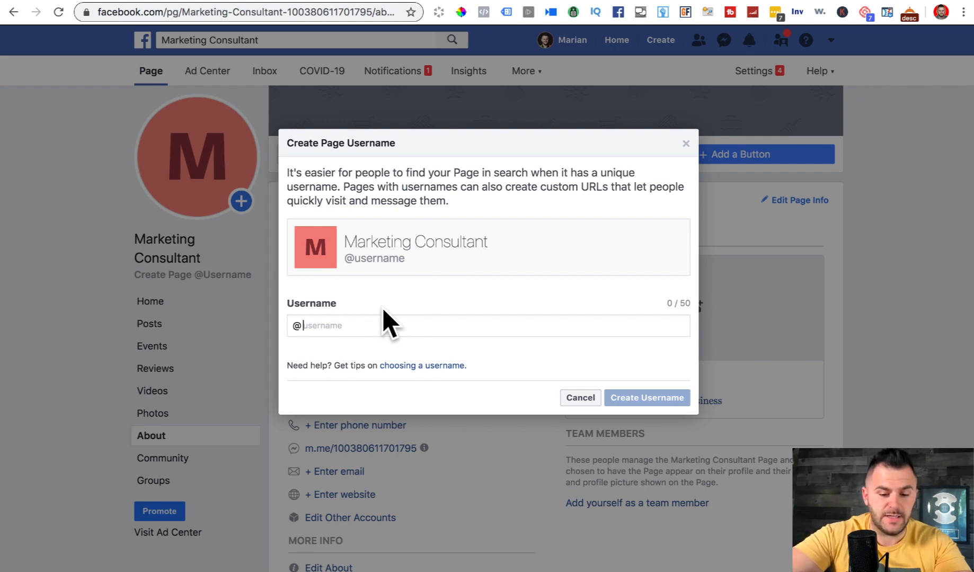
pyautogui.write('arket')
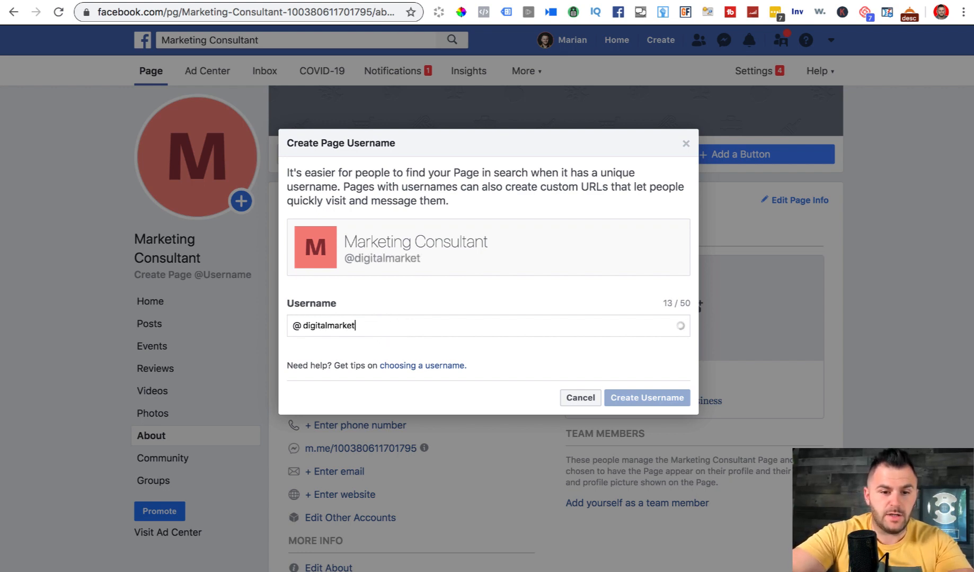
pyautogui.write('ingconsultant')
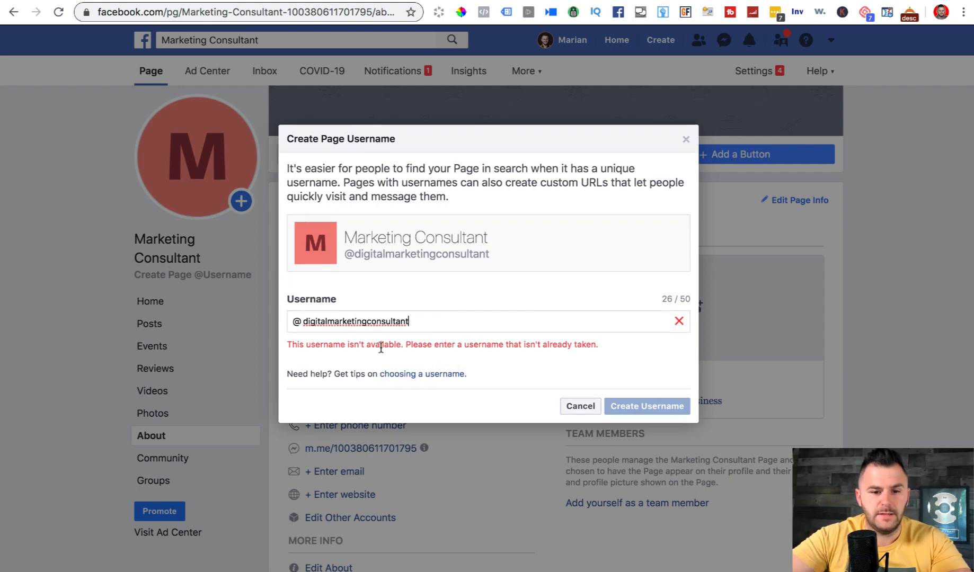
pyautogui.write('1')
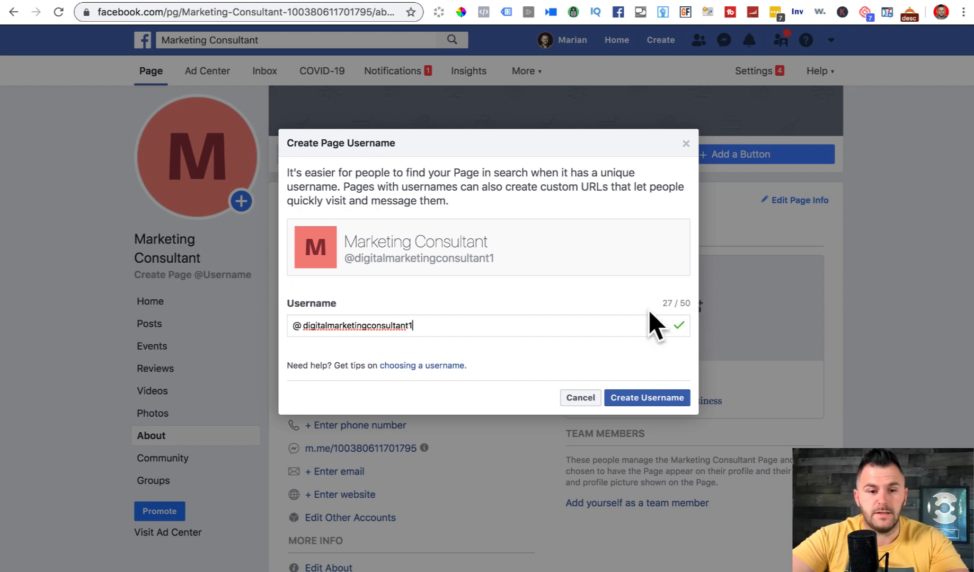
pyautogui.click(653, 396)
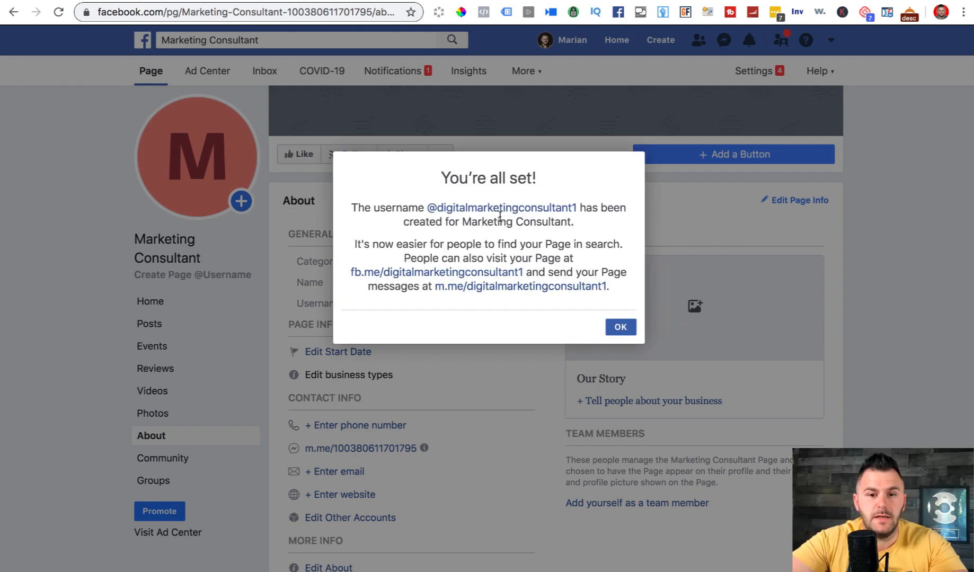
pyautogui.click(620, 329)
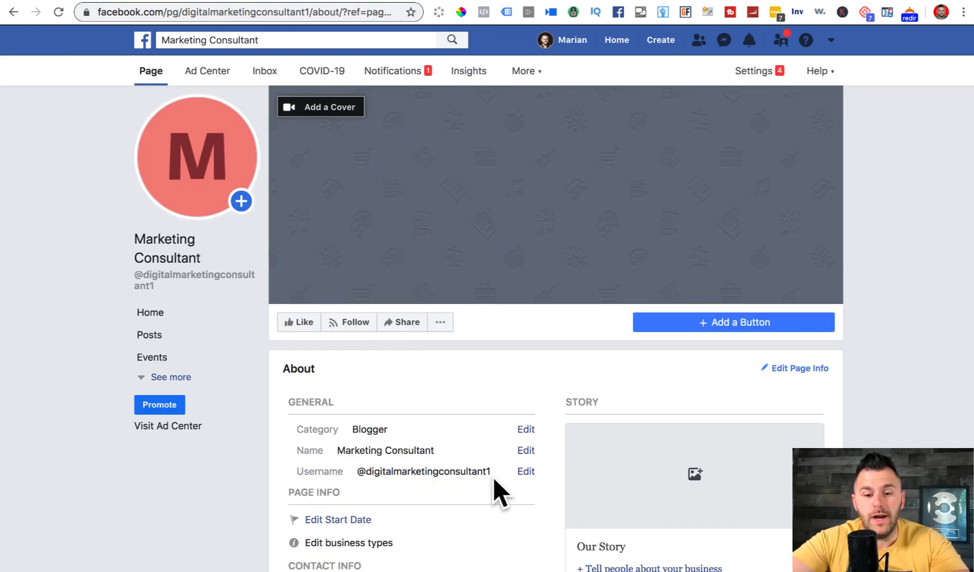
pyautogui.scroll(-5, 492, 477)
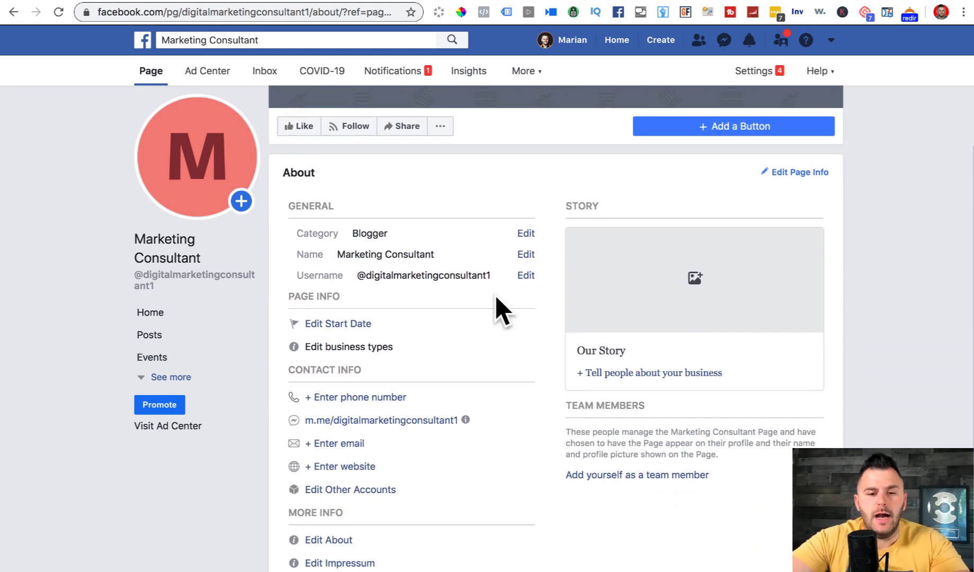
pyautogui.moveTo(493, 274); pyautogui.dragTo(486, 275)
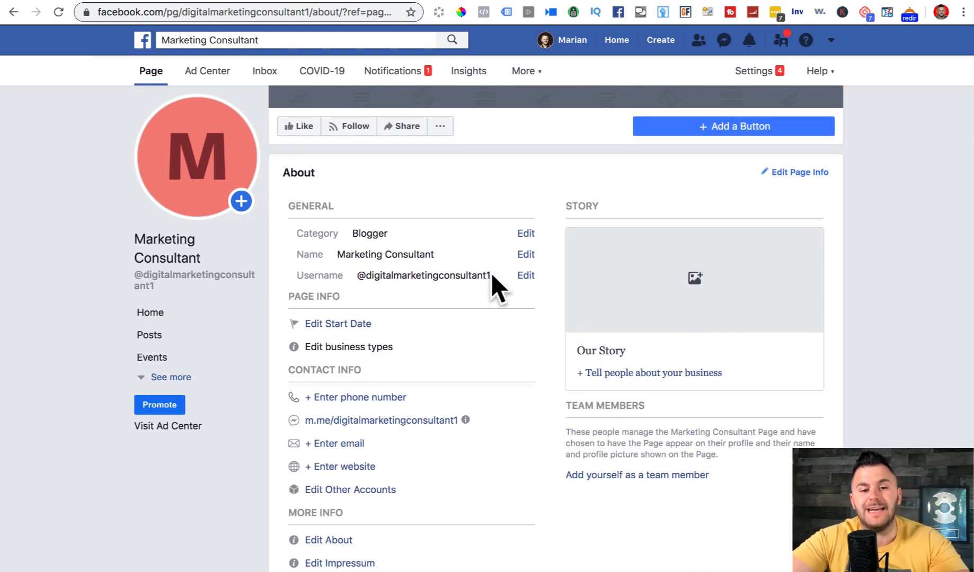
pyautogui.moveTo(297, 275); pyautogui.dragTo(358, 275)
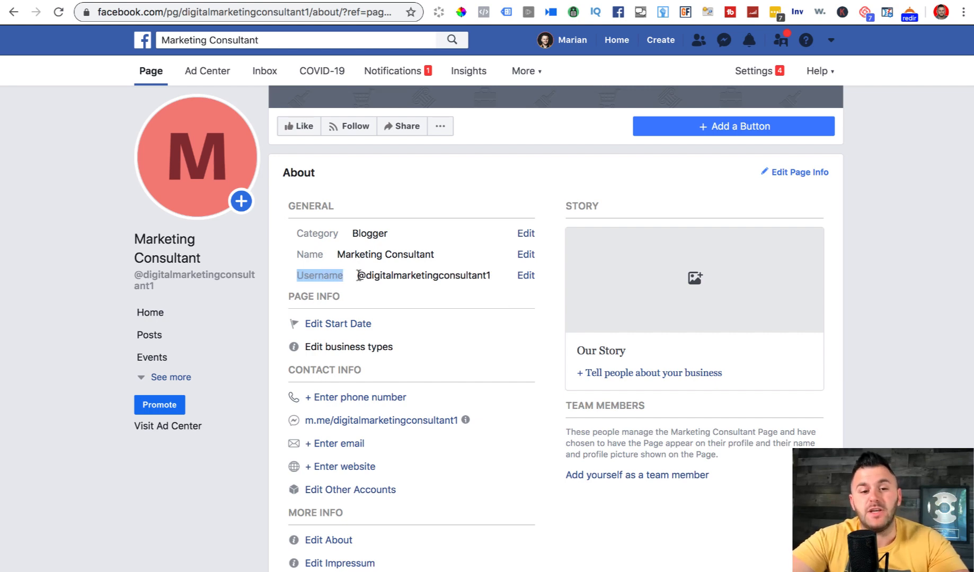
pyautogui.click(443, 250)
pyautogui.scroll(1, 403, 245)
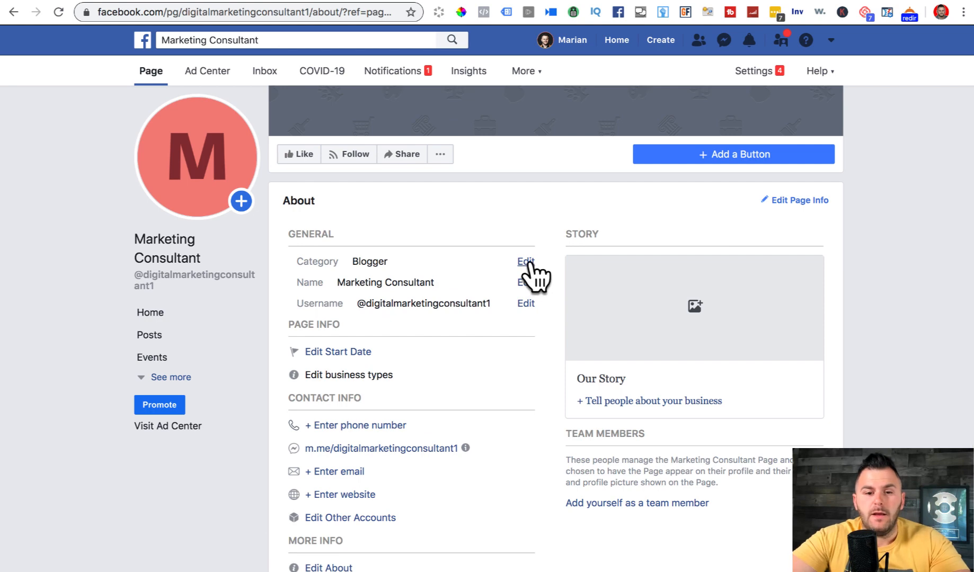
# - Edit the Page categories to add Public Figure and Entrepreneur
pyautogui.click(530, 266)
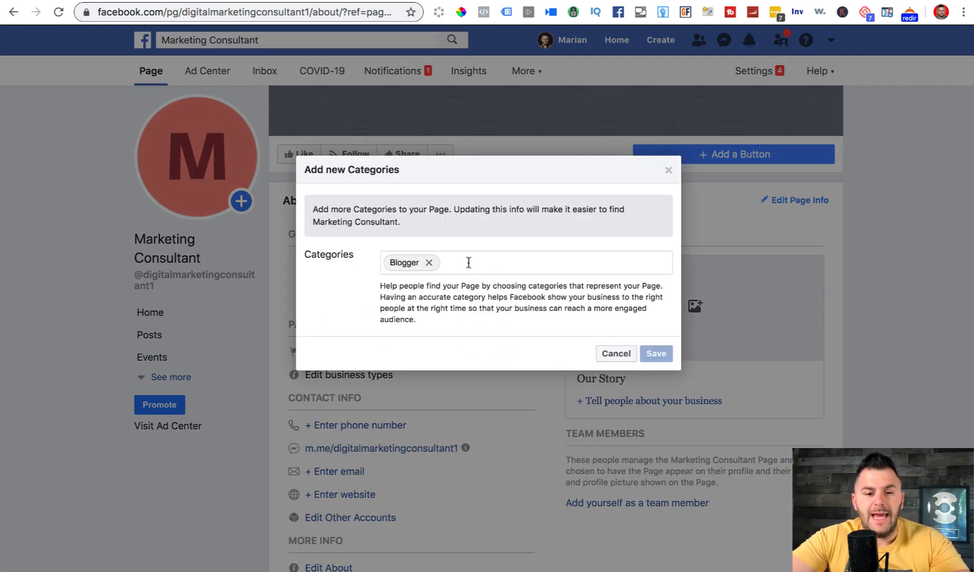
pyautogui.click(467, 269)
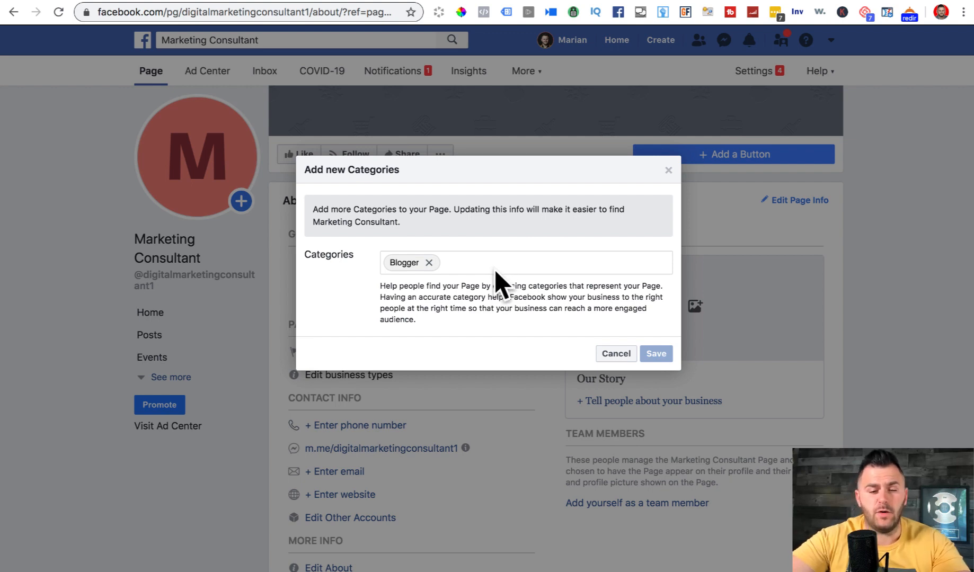
pyautogui.write('p')
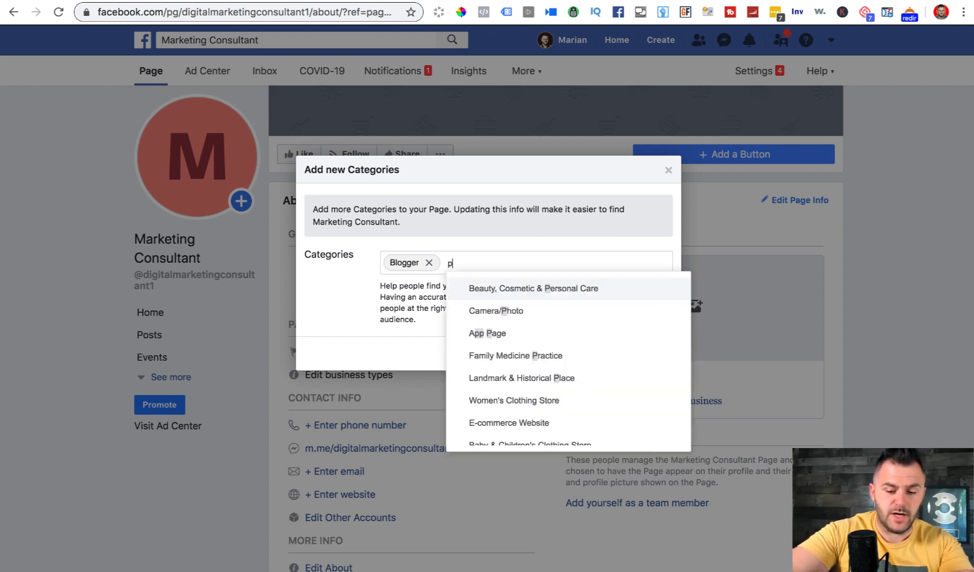
pyautogui.write('ublic')
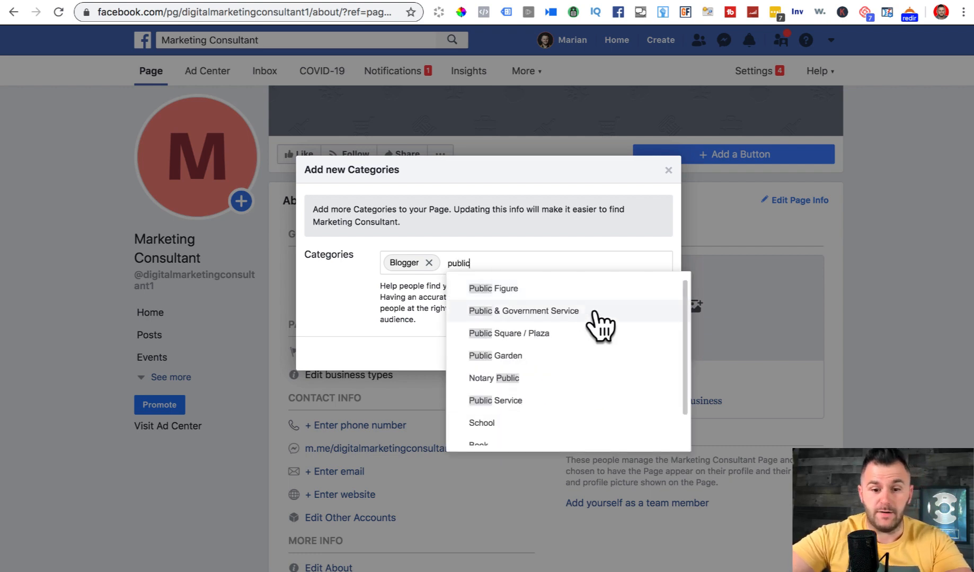
pyautogui.click(512, 292)
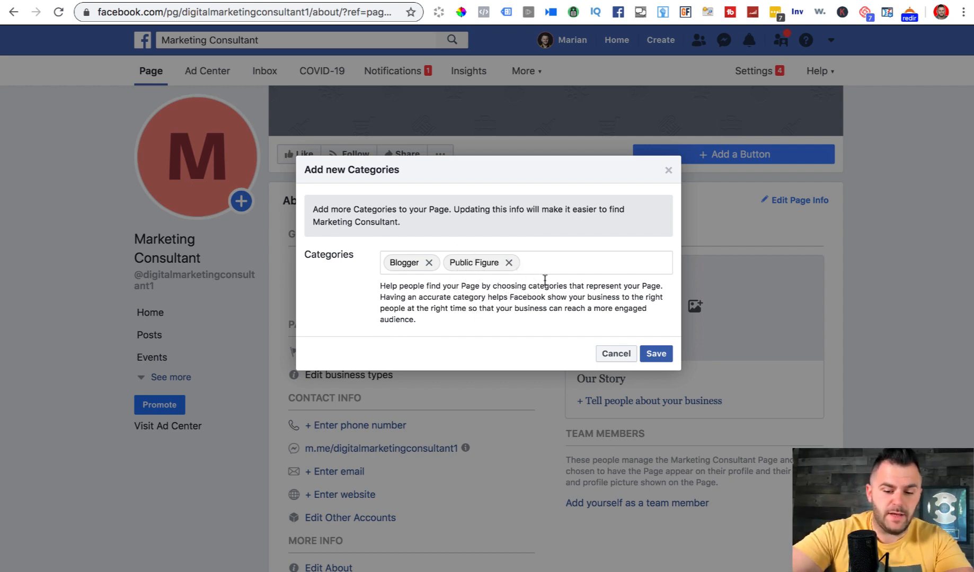
pyautogui.write('influ')
pyautogui.press('BackSpace')
pyautogui.press('BackSpace')
pyautogui.press('BackSpace')
pyautogui.press('BackSpace')
pyautogui.press('BackSpace')
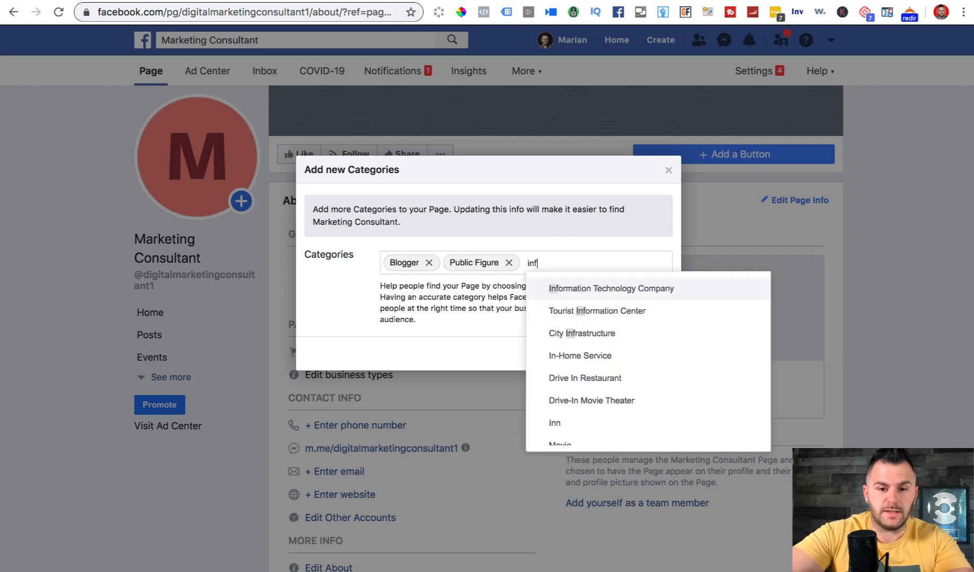
pyautogui.write('entre')
pyautogui.click(558, 289)
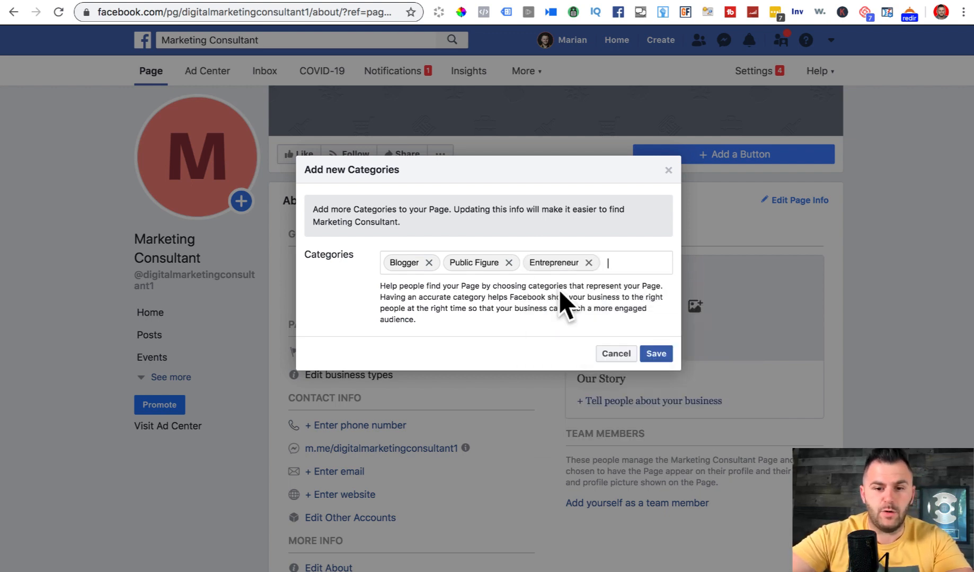
# - Move Blogger to the end of the categories, save, and decline the add-more-info prompt
pyautogui.click(429, 263)
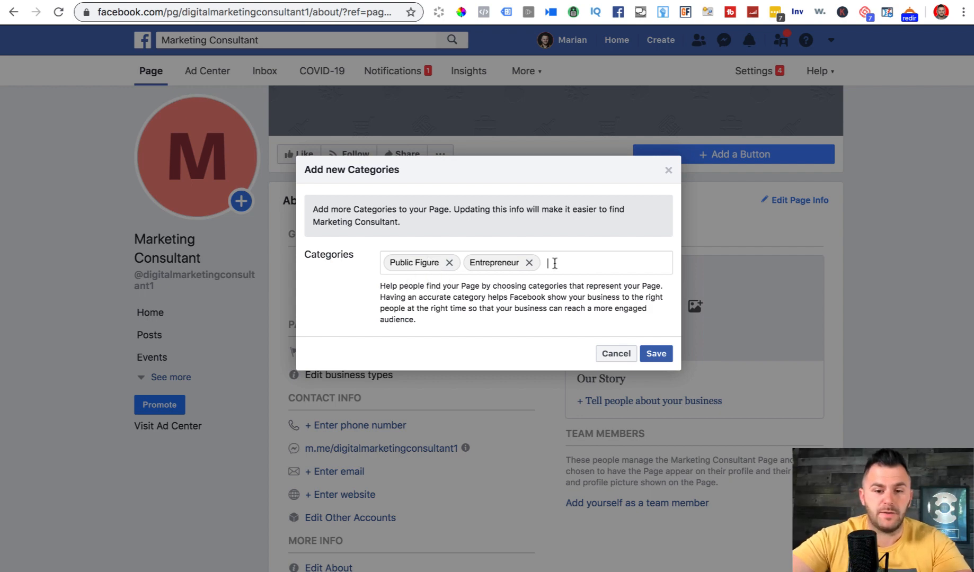
pyautogui.write('blogg')
pyautogui.click(563, 289)
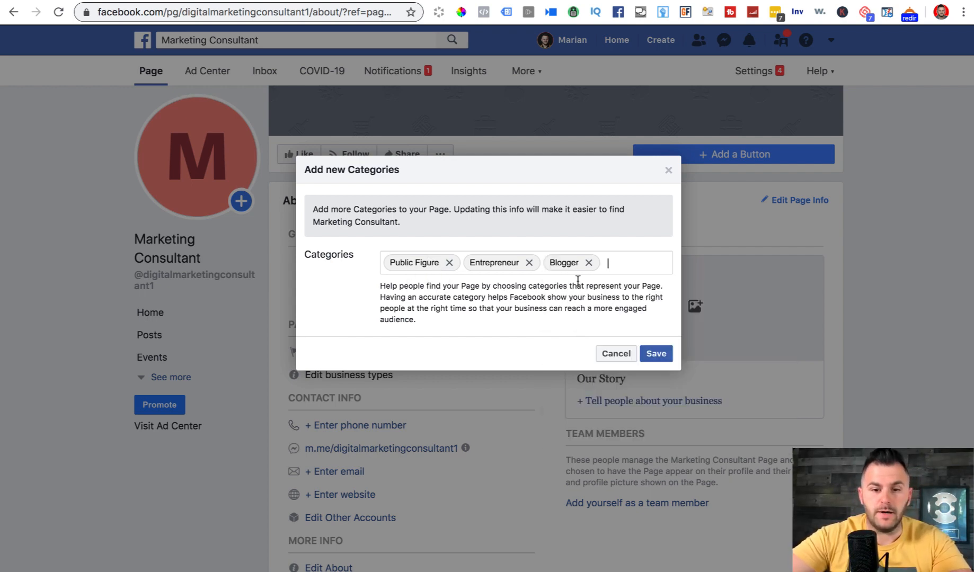
pyautogui.click(666, 352)
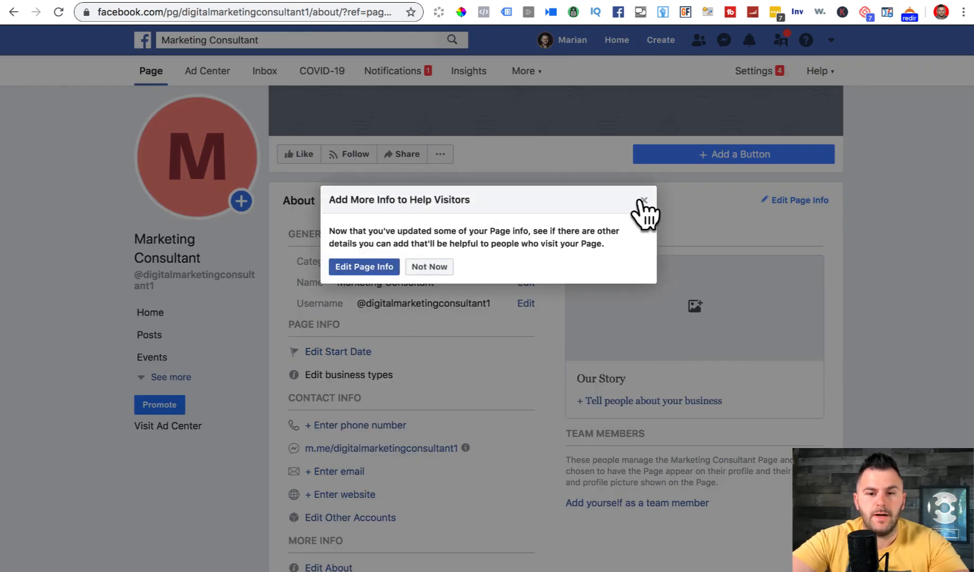
pyautogui.click(426, 266)
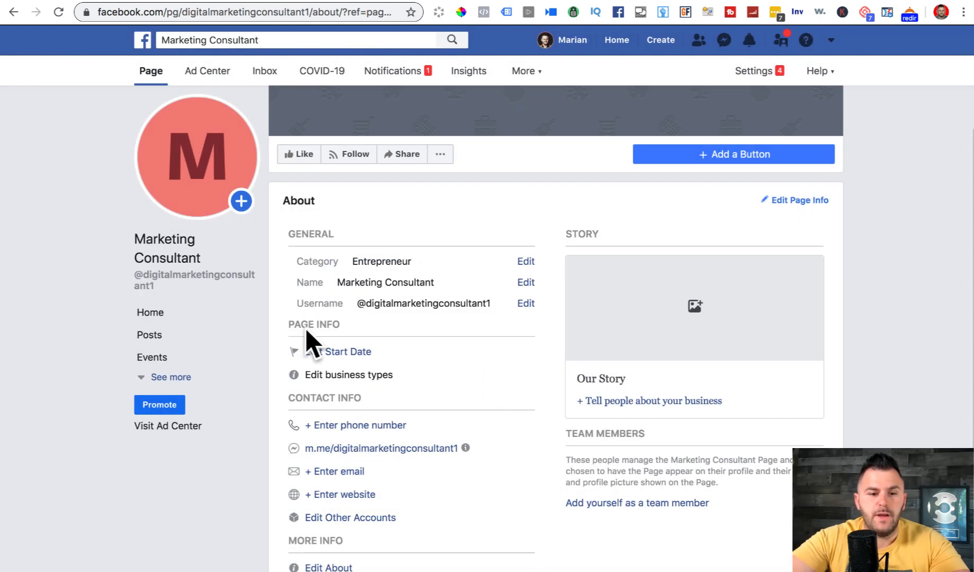
pyautogui.scroll(-1, 361, 370)
pyautogui.scroll(-1, 361, 374)
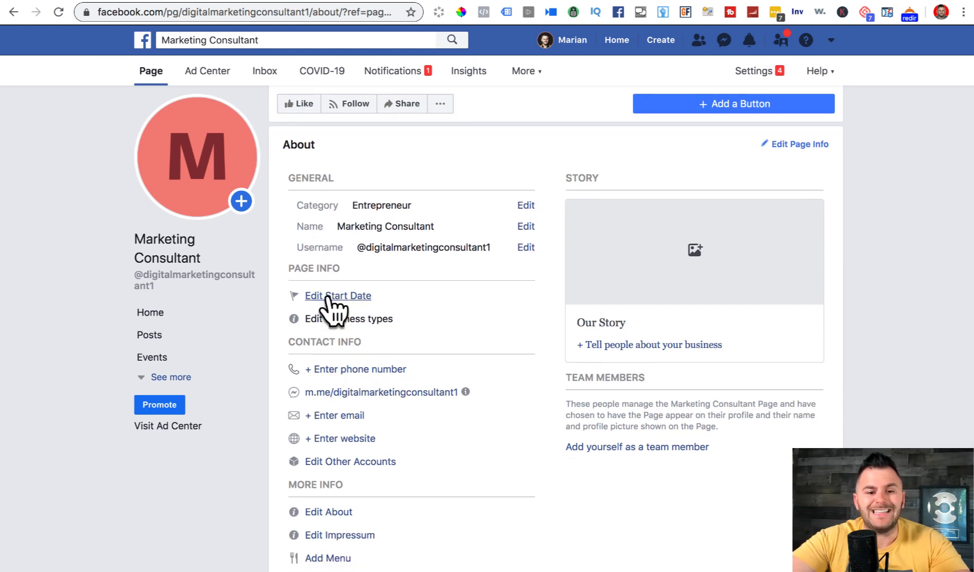
# - Set the Page's start date type to Founded
pyautogui.click(329, 295)
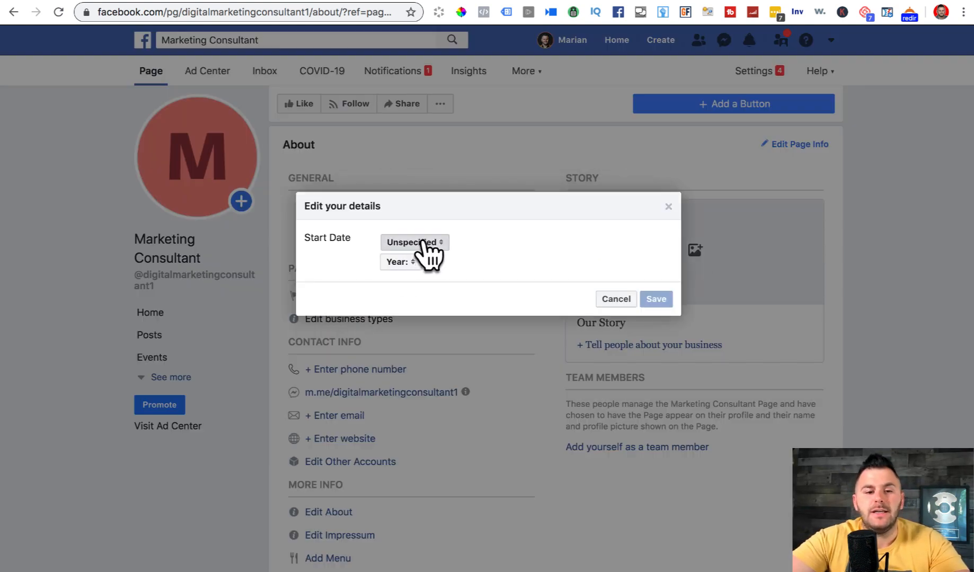
pyautogui.click(424, 242)
pyautogui.click(425, 275)
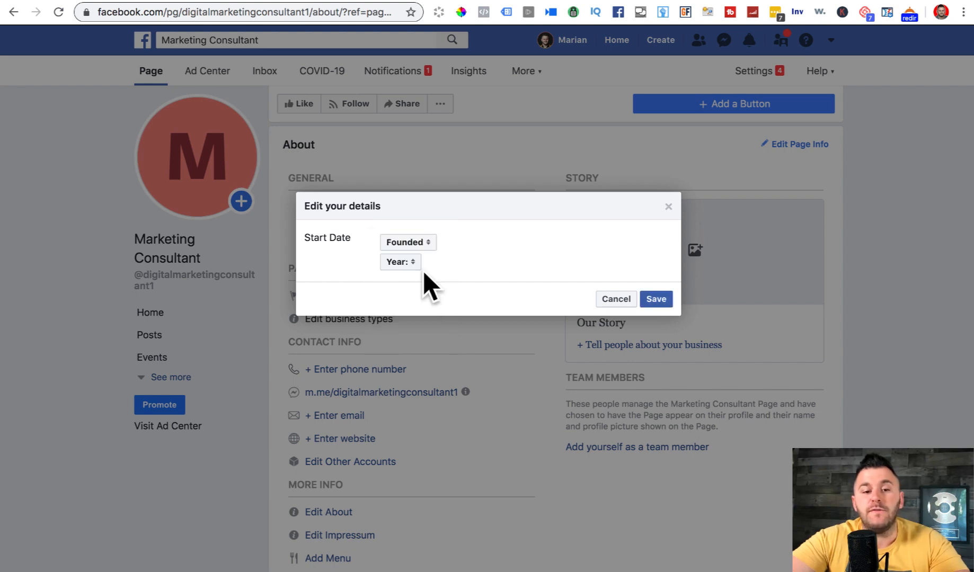
pyautogui.click(413, 244)
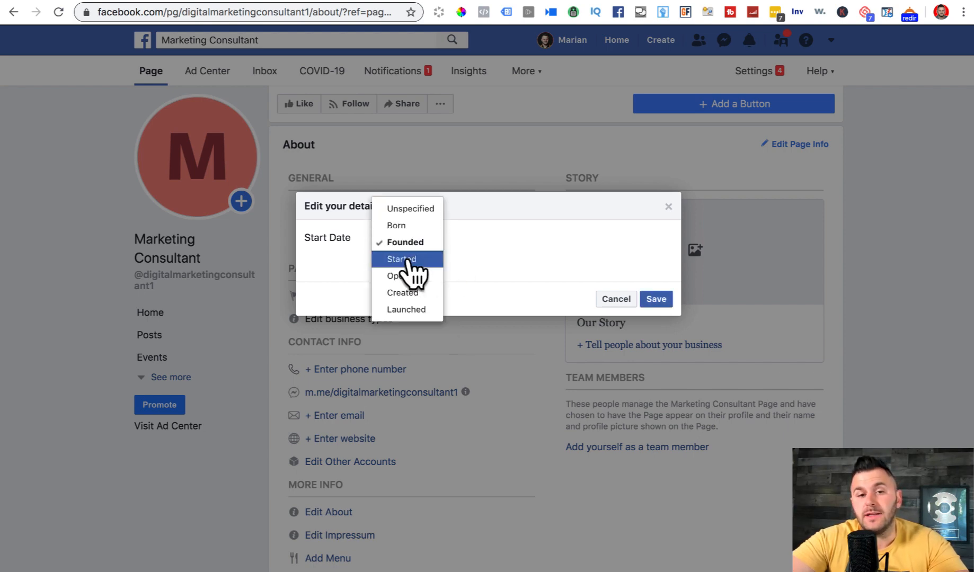
pyautogui.click(418, 243)
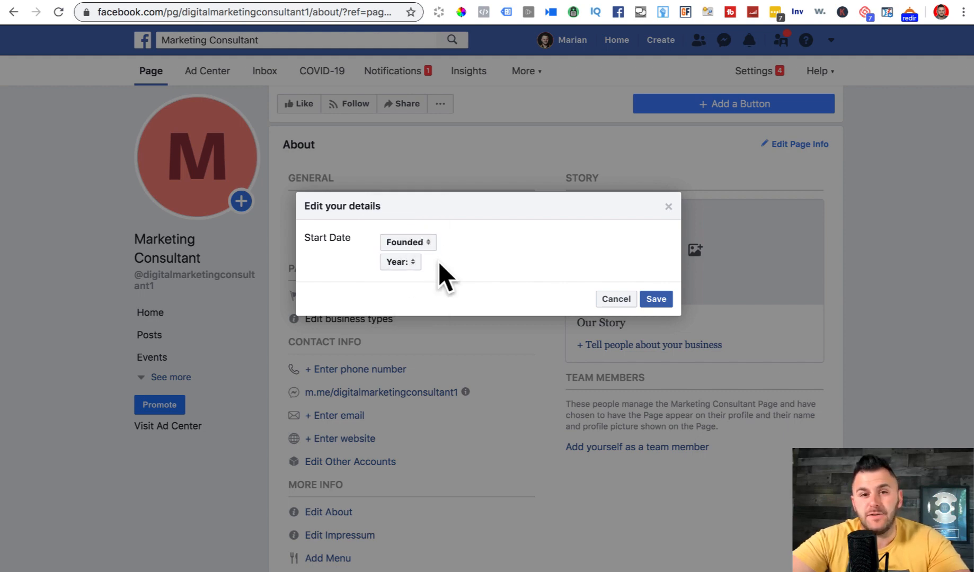
# - Set the founding date to January 2020 and save it
pyautogui.click(401, 263)
pyautogui.click(403, 278)
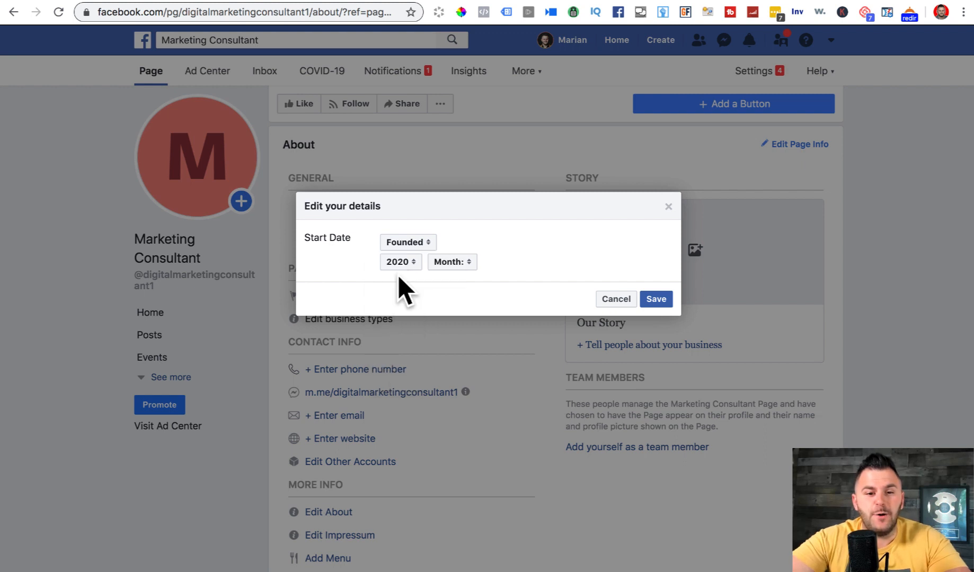
pyautogui.click(451, 262)
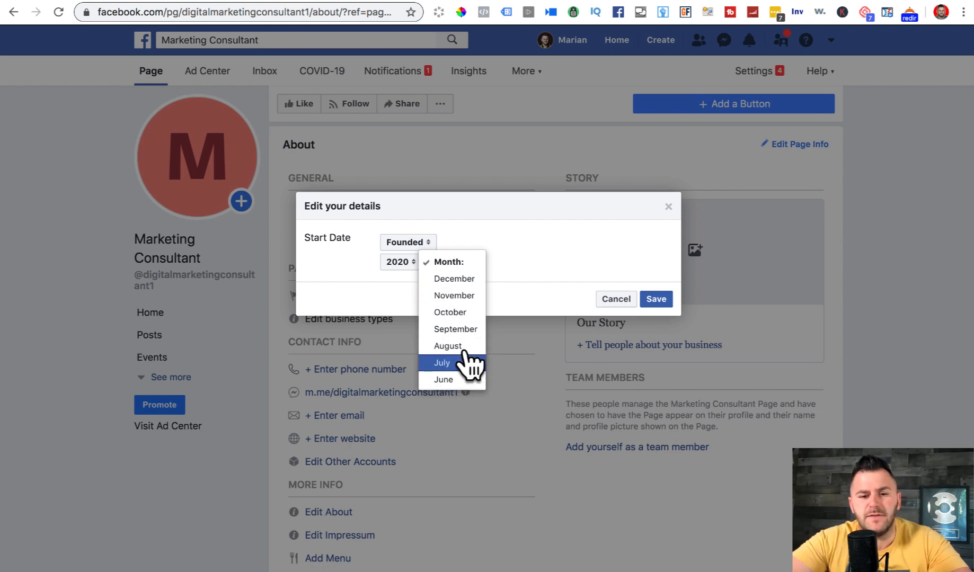
pyautogui.scroll(-1, 460, 384)
pyautogui.scroll(1, 464, 365)
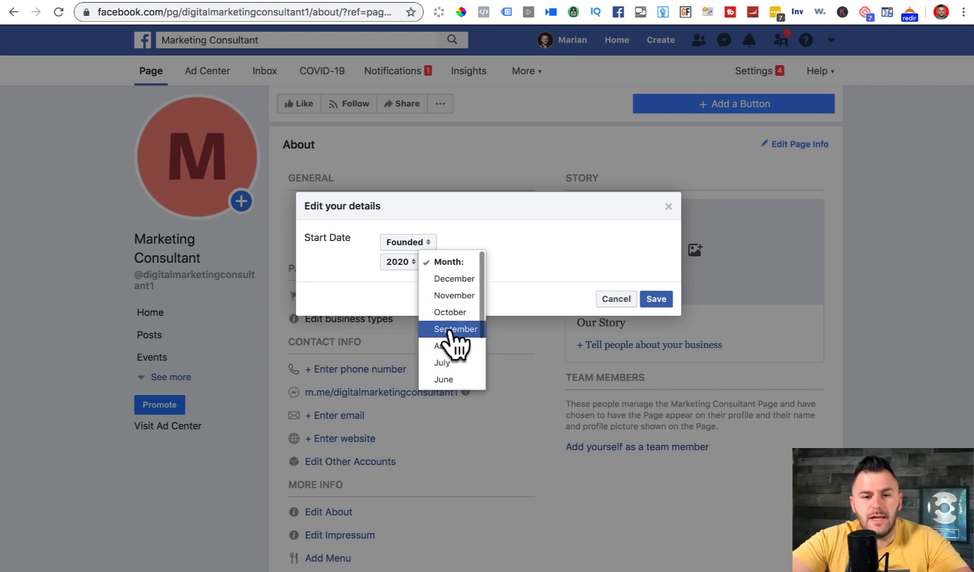
pyautogui.scroll(-3, 452, 342)
pyautogui.scroll(3, 450, 343)
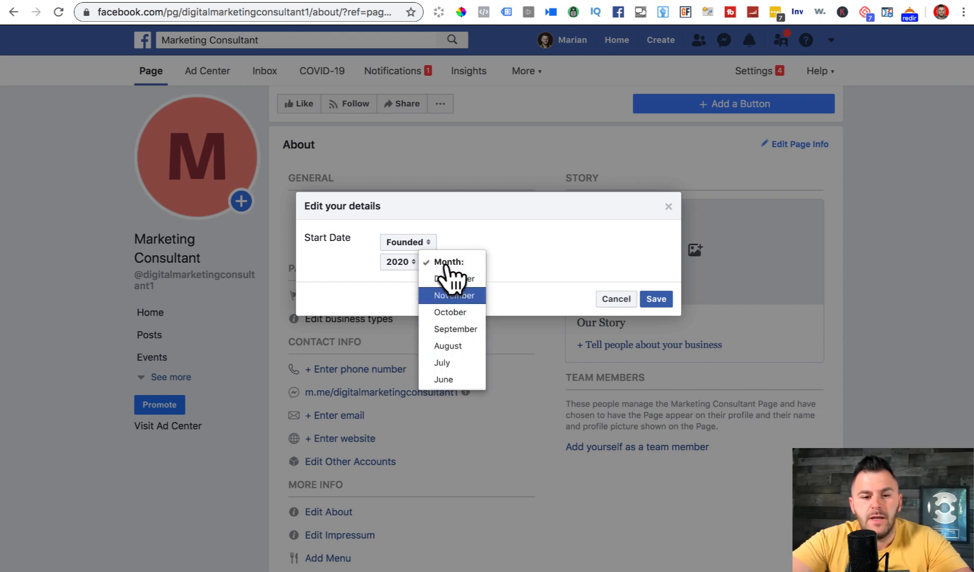
pyautogui.scroll(-1, 447, 273)
pyautogui.scroll(-2, 451, 275)
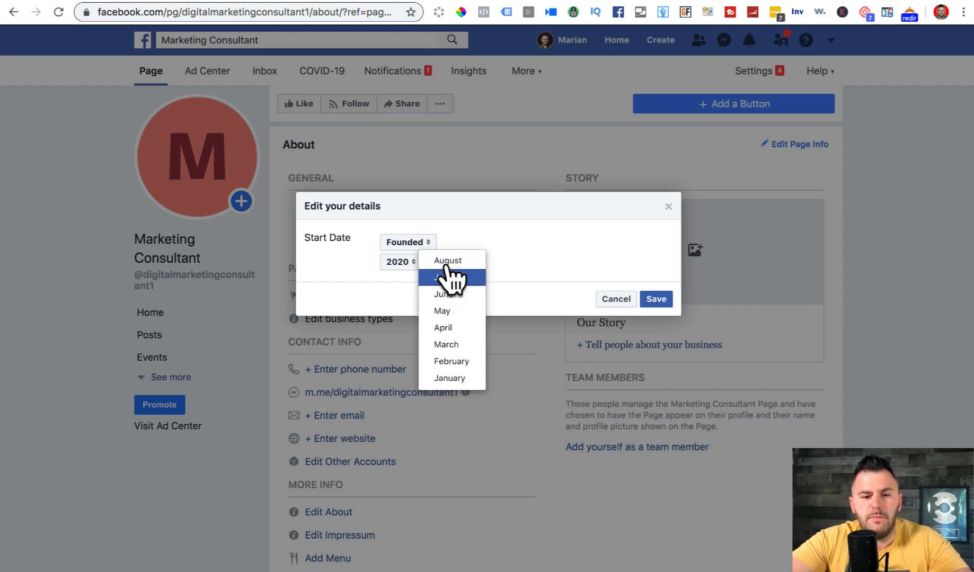
pyautogui.click(449, 378)
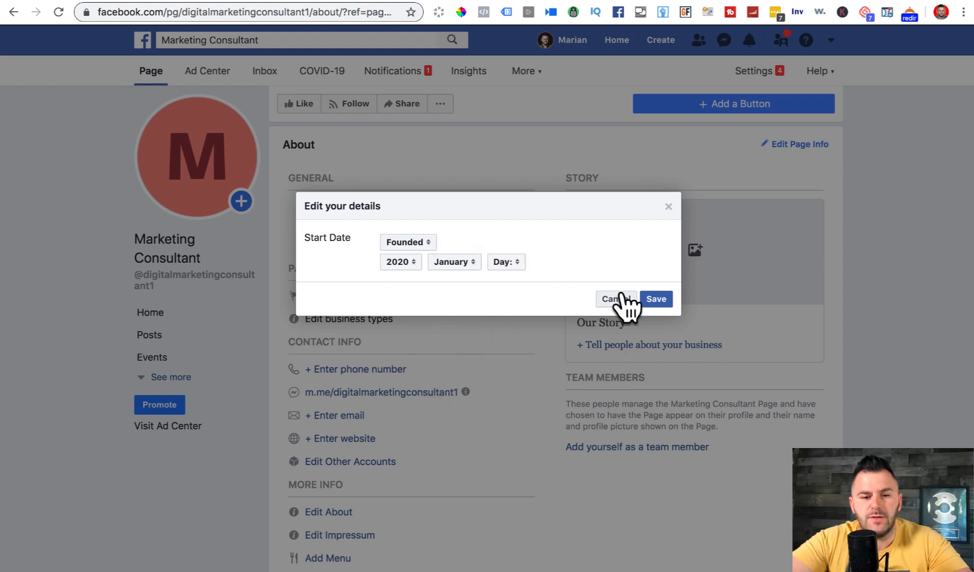
pyautogui.click(649, 297)
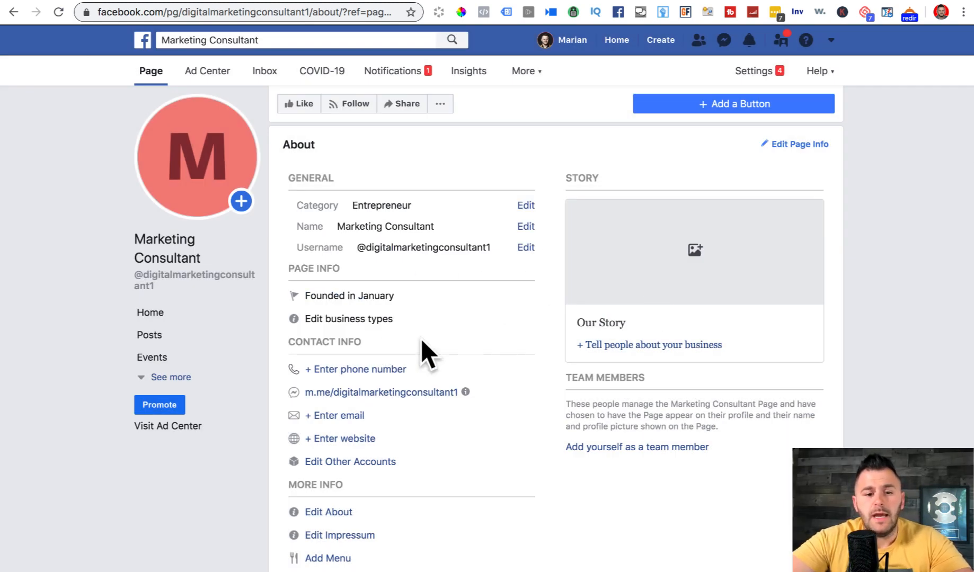
# - Scroll to Contact Info and open the '+ Enter email' form
pyautogui.scroll(-2, 422, 350)
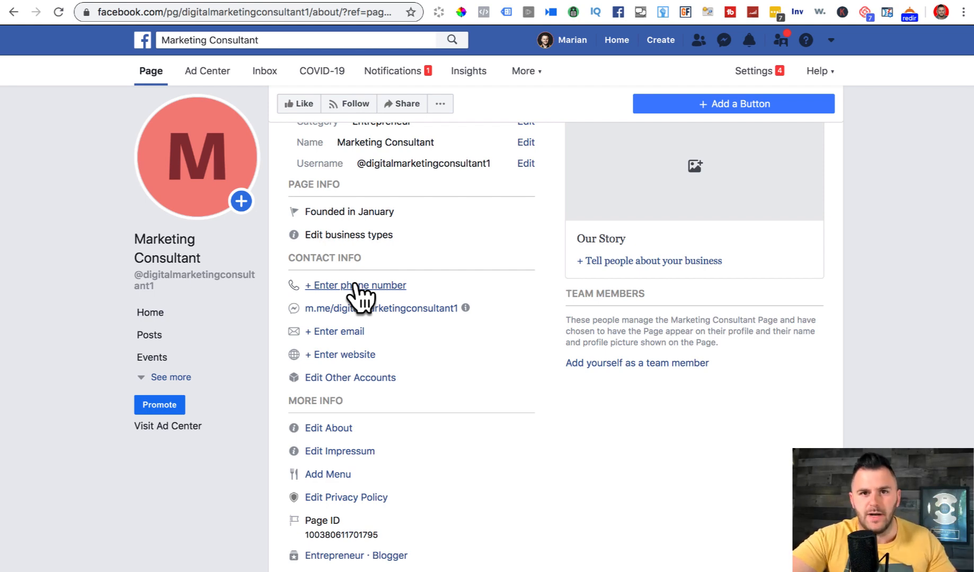
pyautogui.click(339, 334)
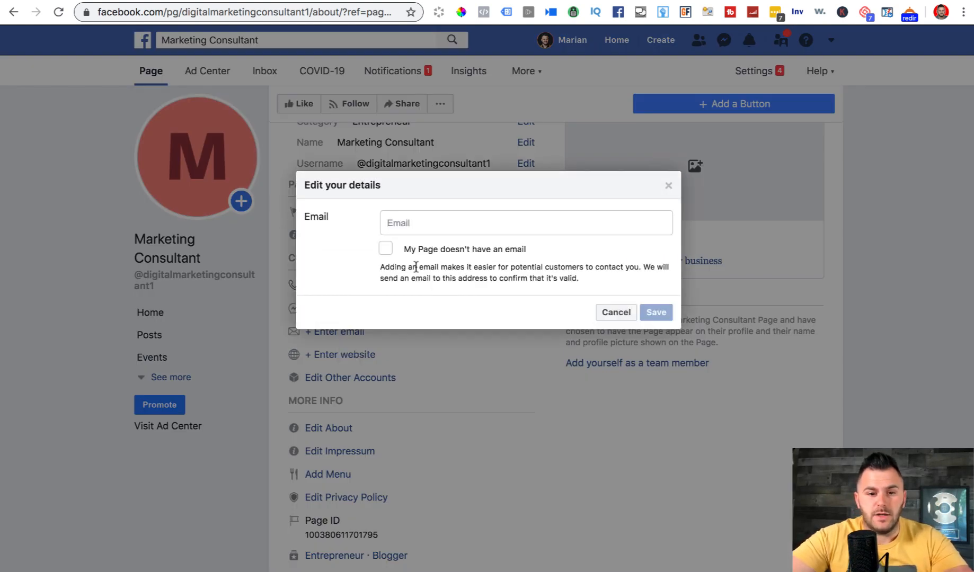
# - Enter and save the team contact e-mail address, then open the website form
pyautogui.click(422, 214)
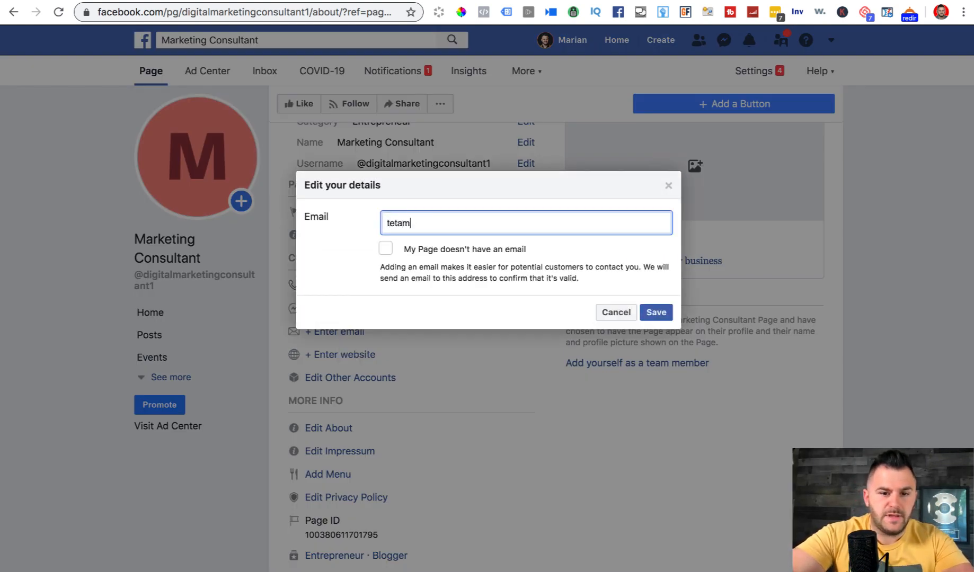
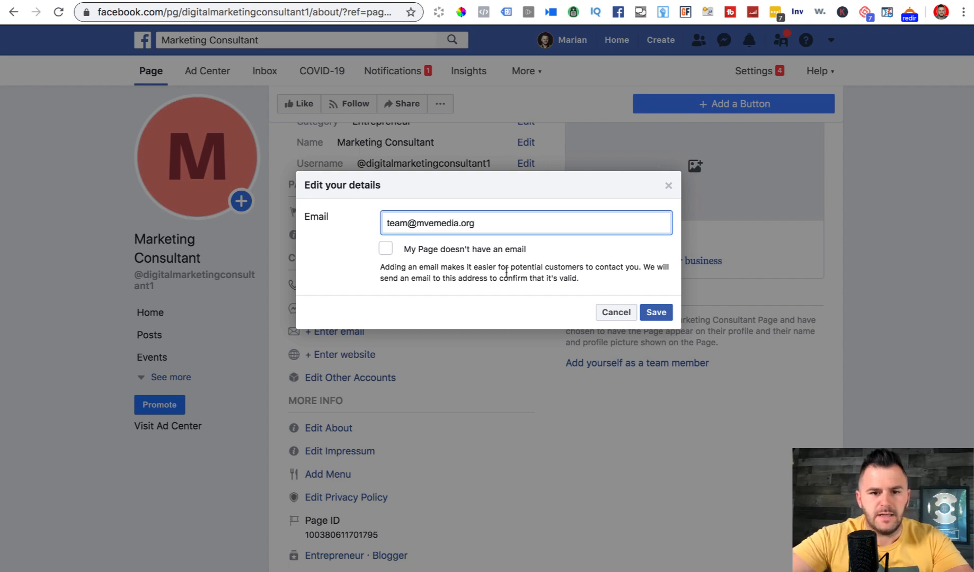
pyautogui.click(655, 313)
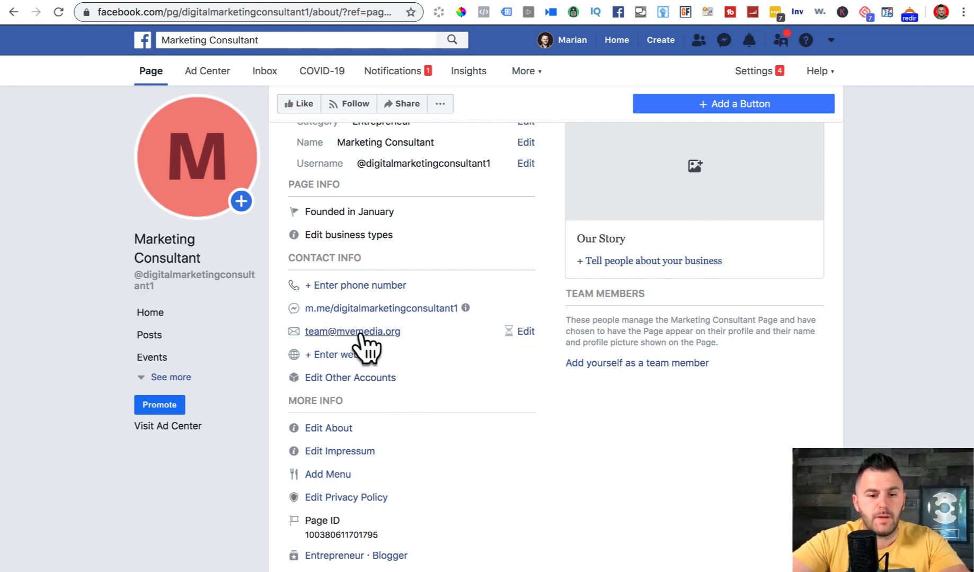
pyautogui.click(342, 356)
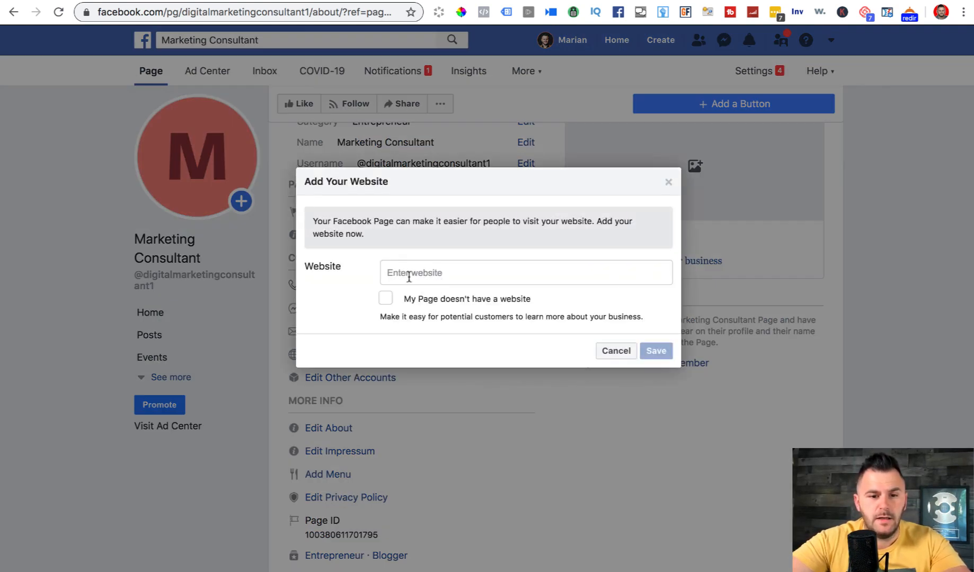
pyautogui.write('maraine')
pyautogui.press('BackSpace')
pyautogui.press('BackSpace')
pyautogui.press('BackSpace')
pyautogui.press('BackSpace')
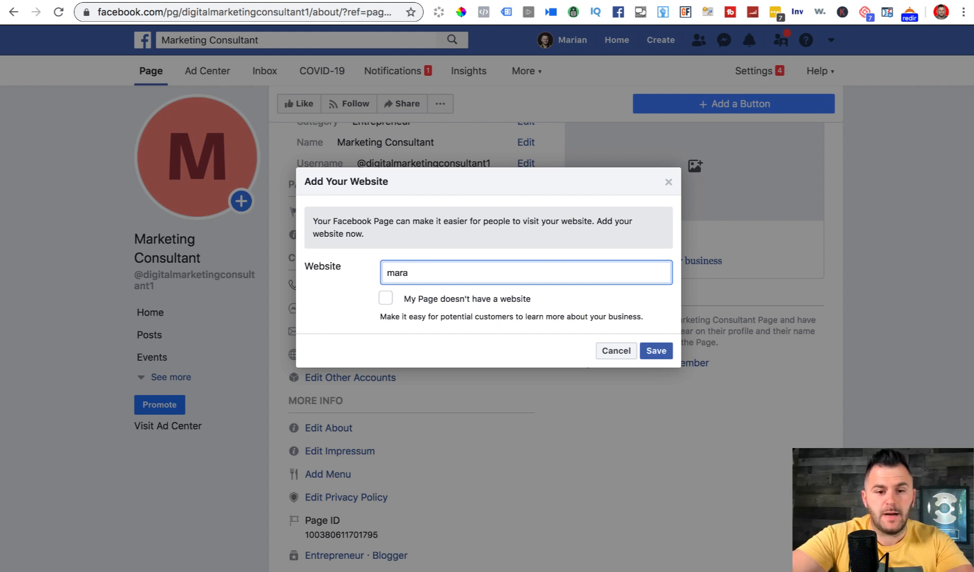
pyautogui.write('ianvesanu.com')
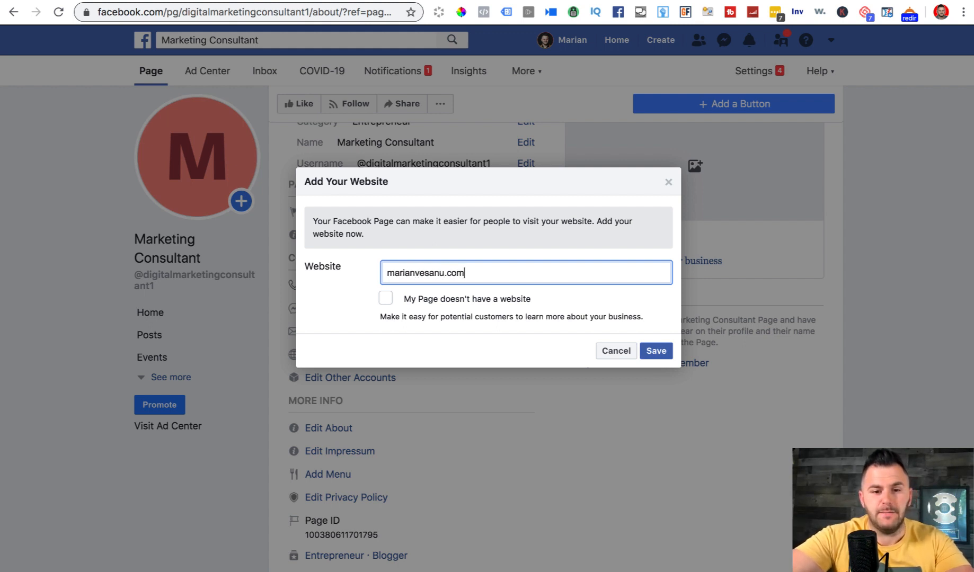
pyautogui.write('/training')
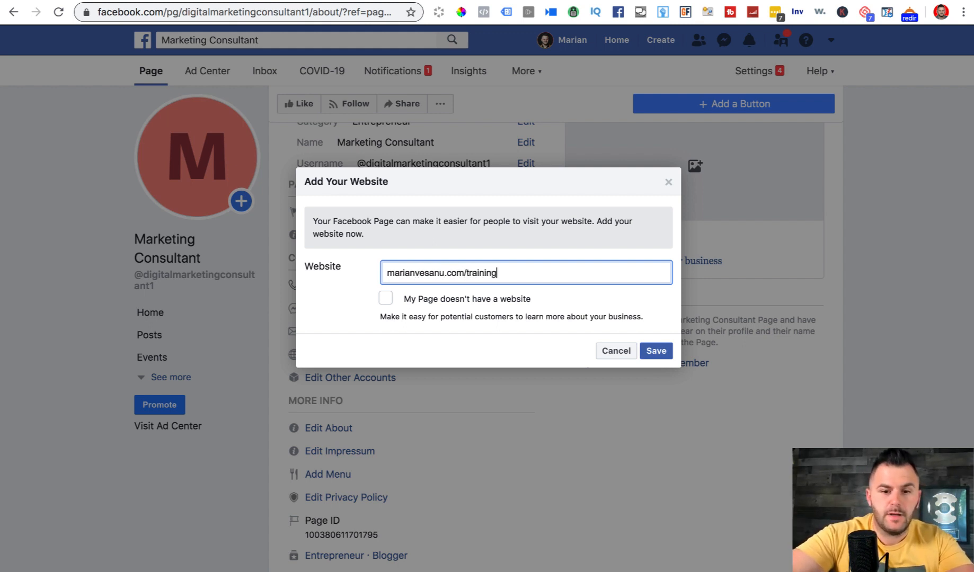
pyautogui.click(387, 272)
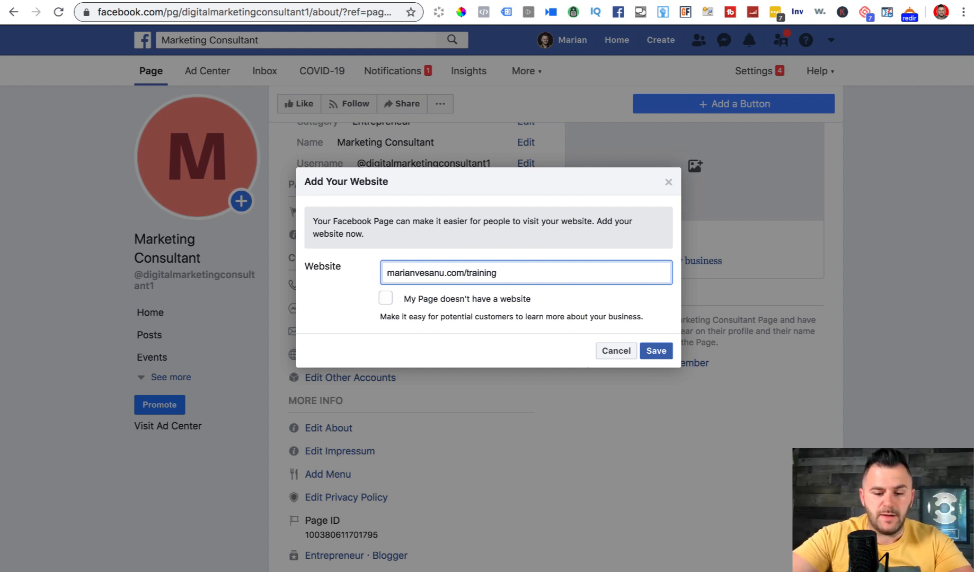
pyautogui.write('www.')
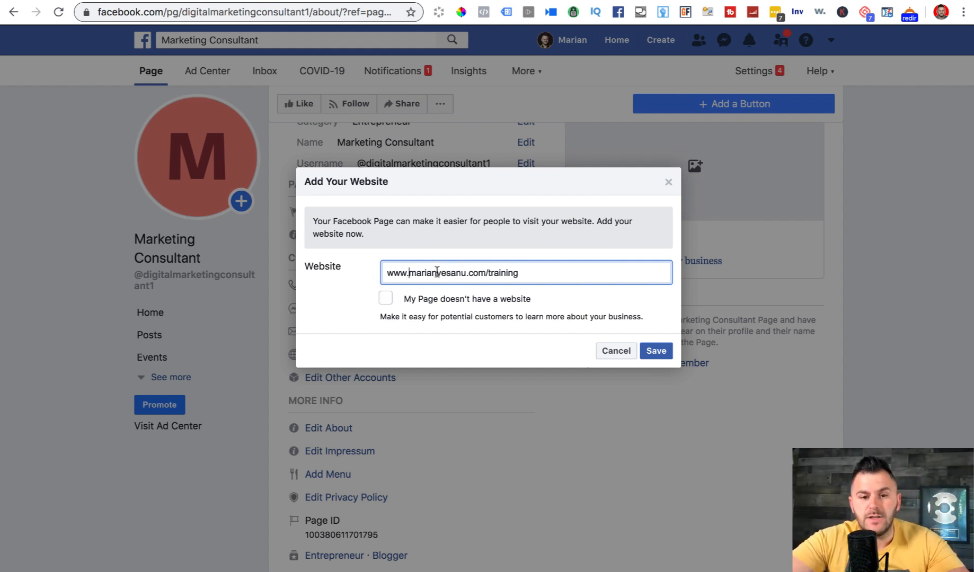
pyautogui.moveTo(386, 273); pyautogui.dragTo(493, 273)
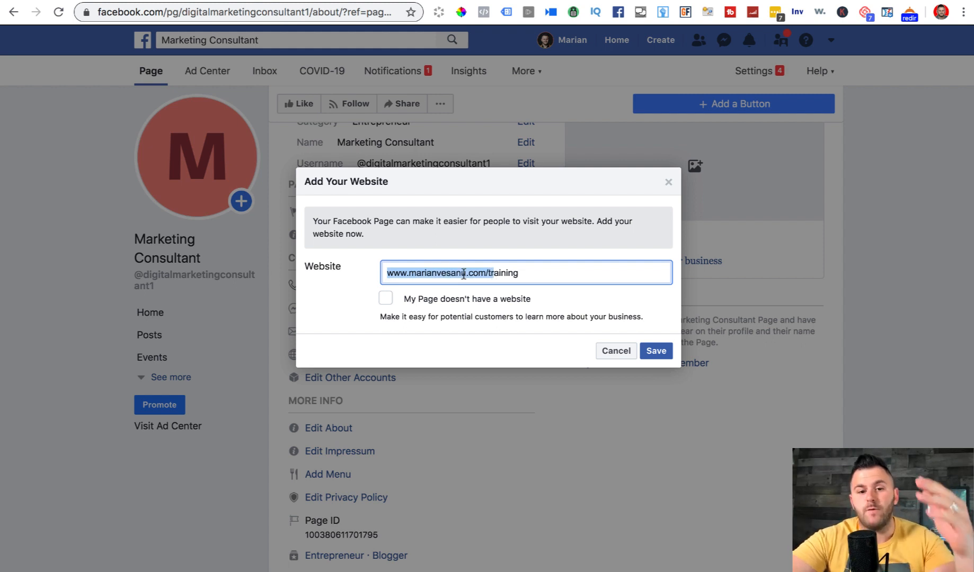
pyautogui.click(532, 273)
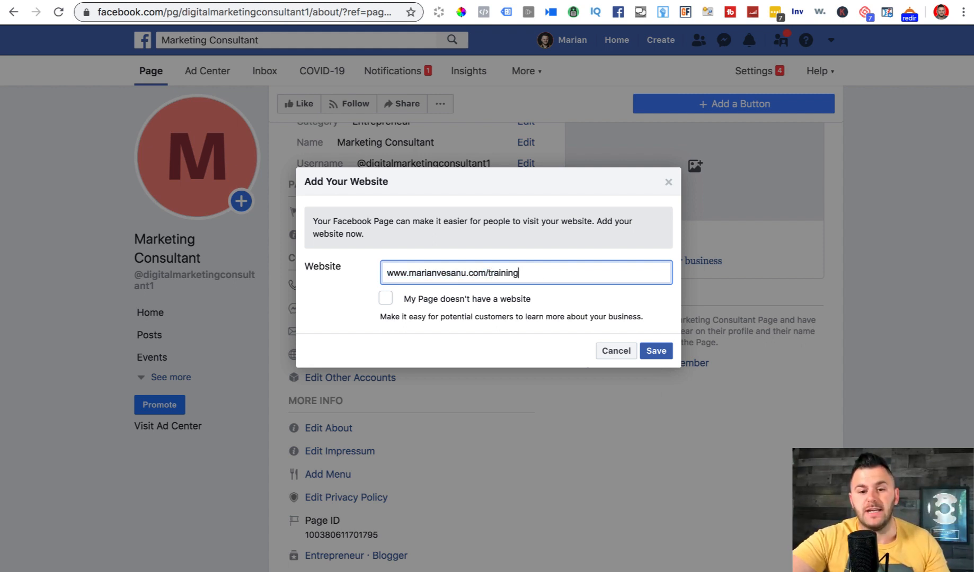
pyautogui.click(656, 352)
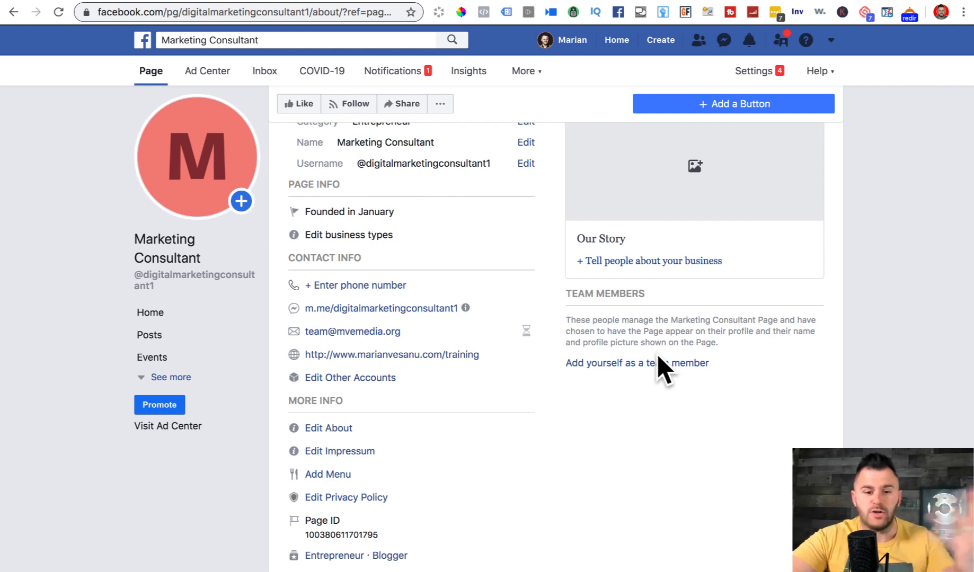
pyautogui.click(364, 377)
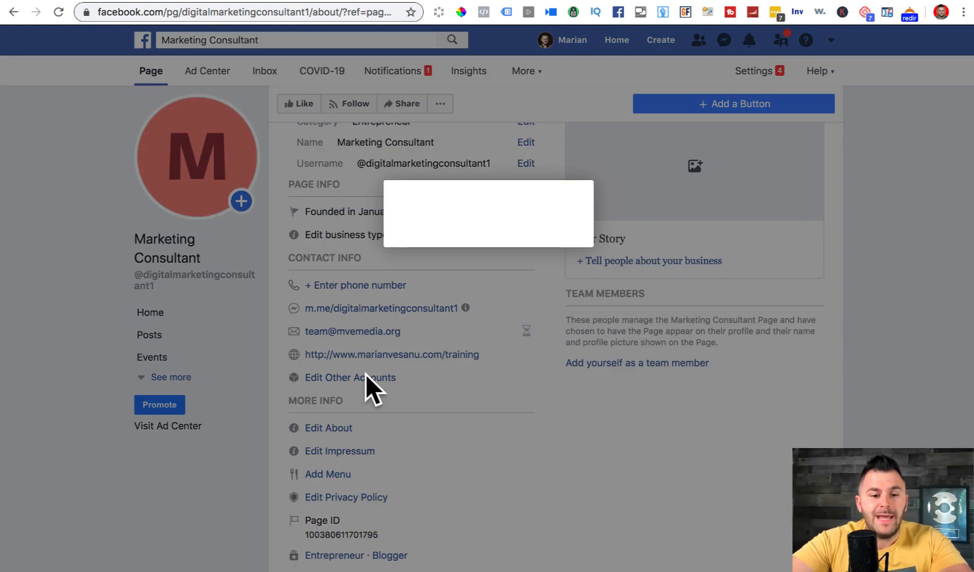
pyautogui.click(392, 237)
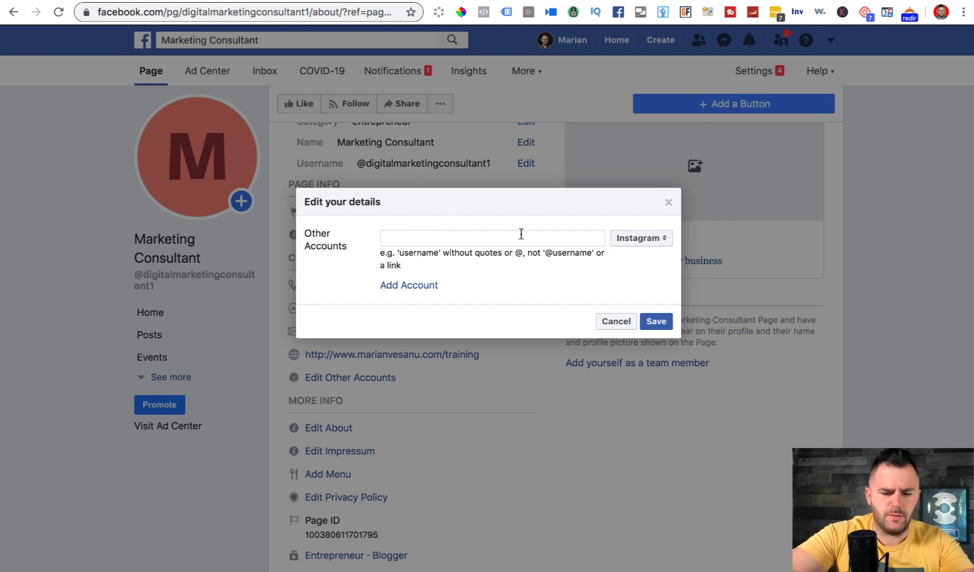
pyautogui.write('marianvesanu')
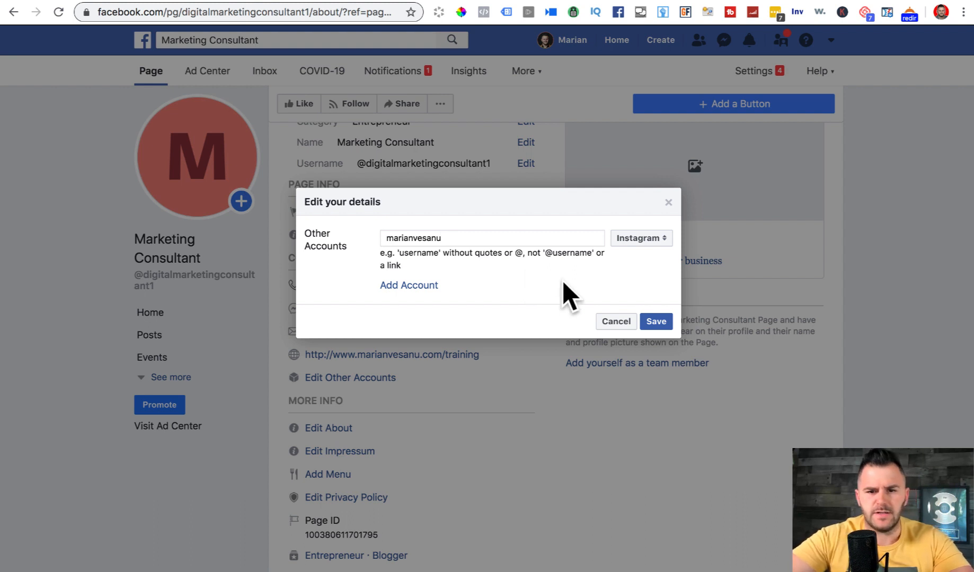
pyautogui.click(403, 285)
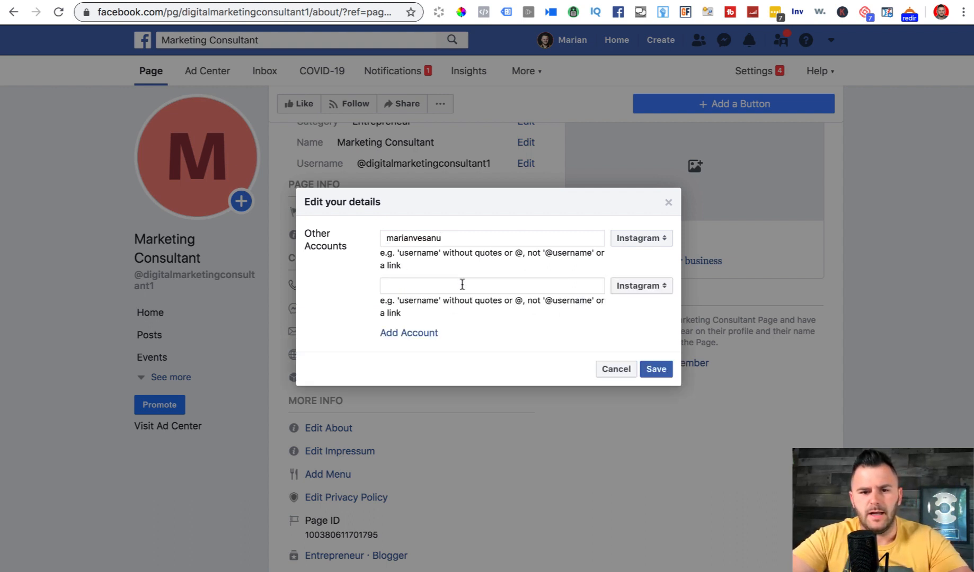
pyautogui.click(641, 287)
pyautogui.click(643, 333)
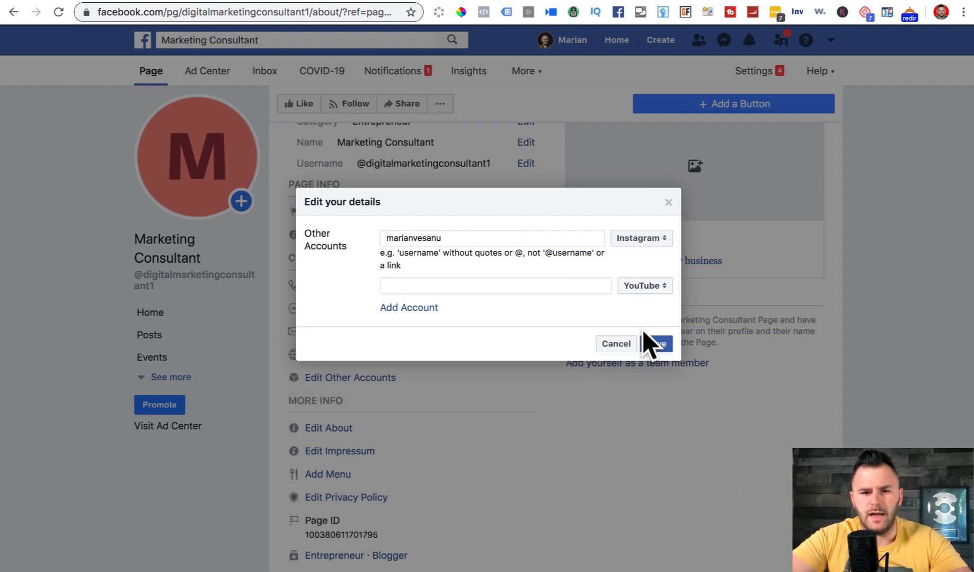
pyautogui.click(459, 291)
pyautogui.write('m')
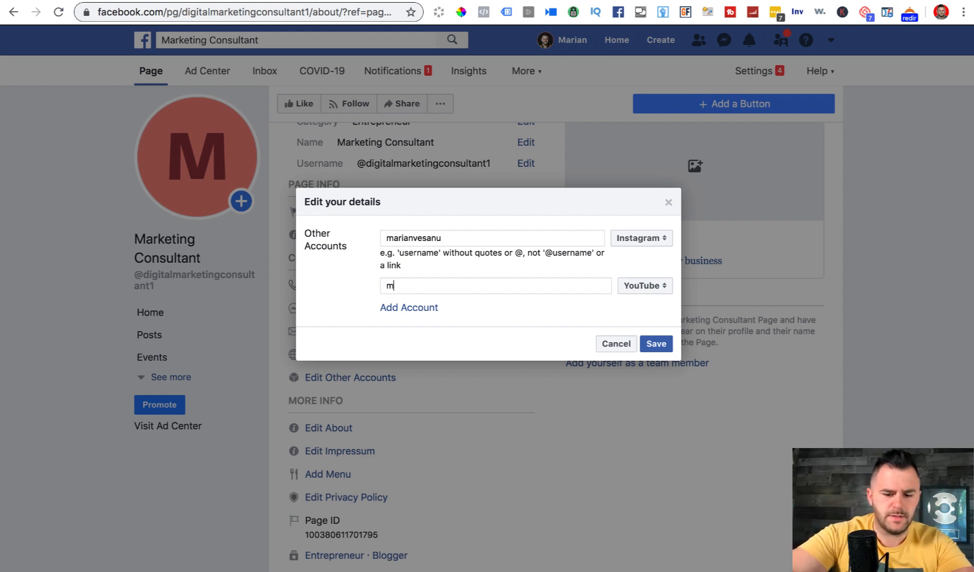
pyautogui.write('arianvesanu')
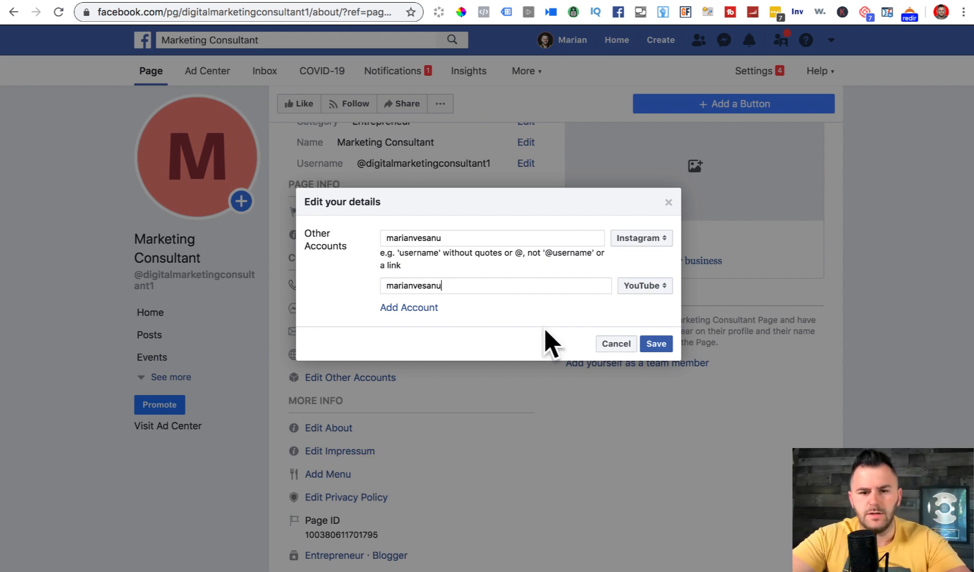
pyautogui.click(656, 344)
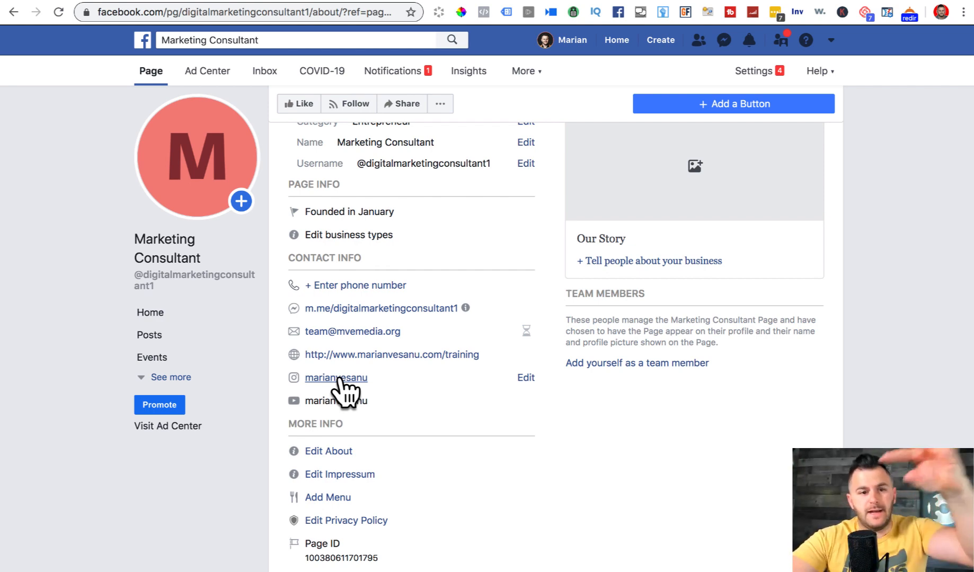
pyautogui.scroll(-3, 413, 387)
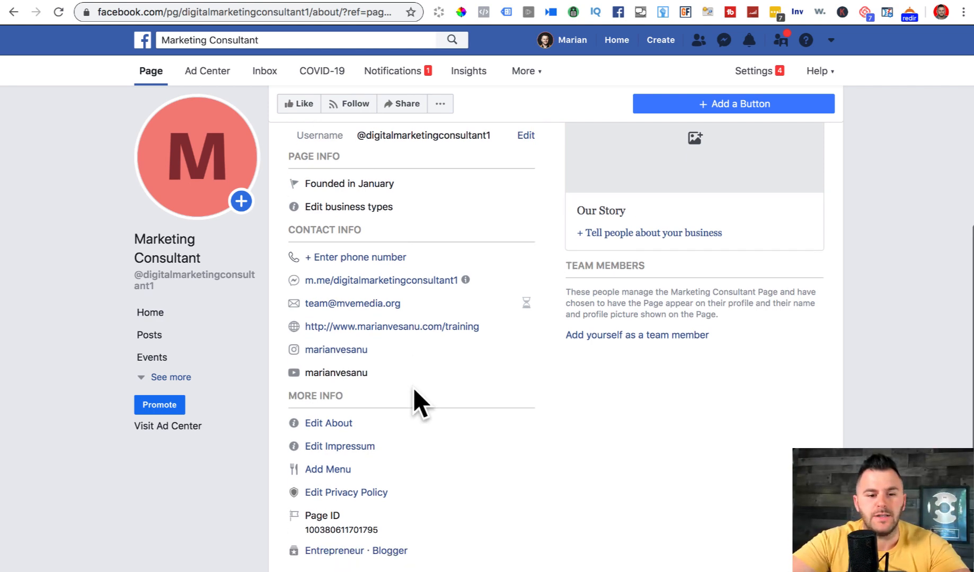
pyautogui.click(349, 359)
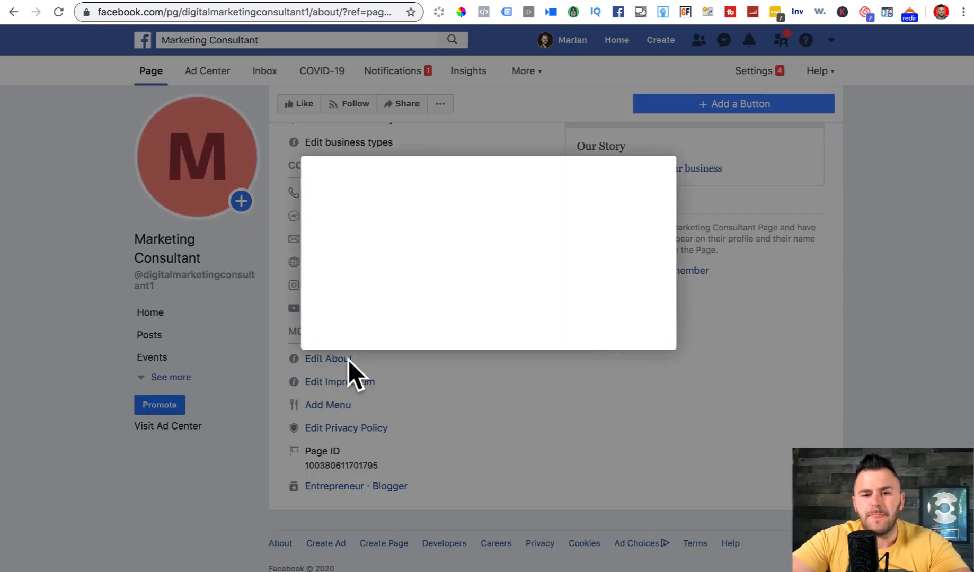
pyautogui.click(625, 366)
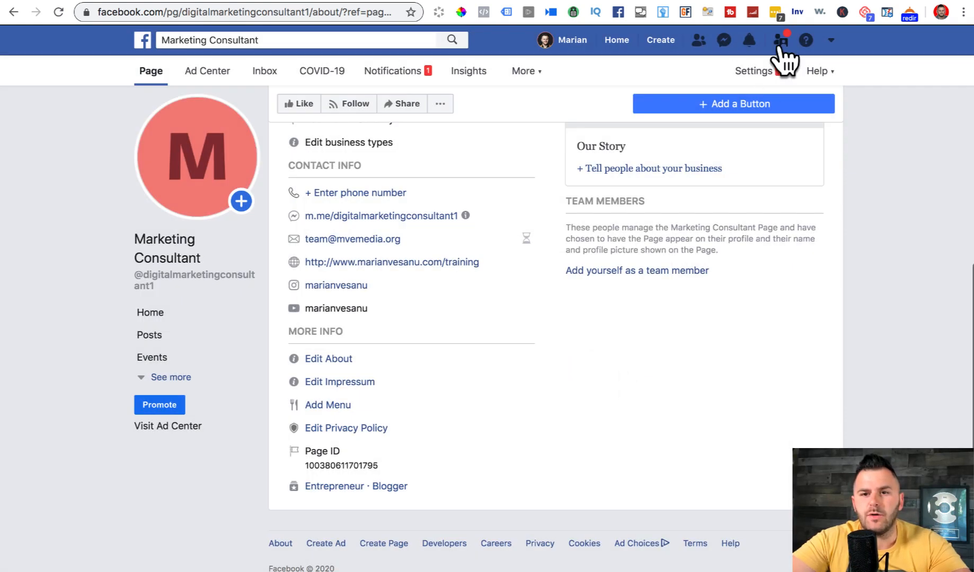
pyautogui.click(756, 10)
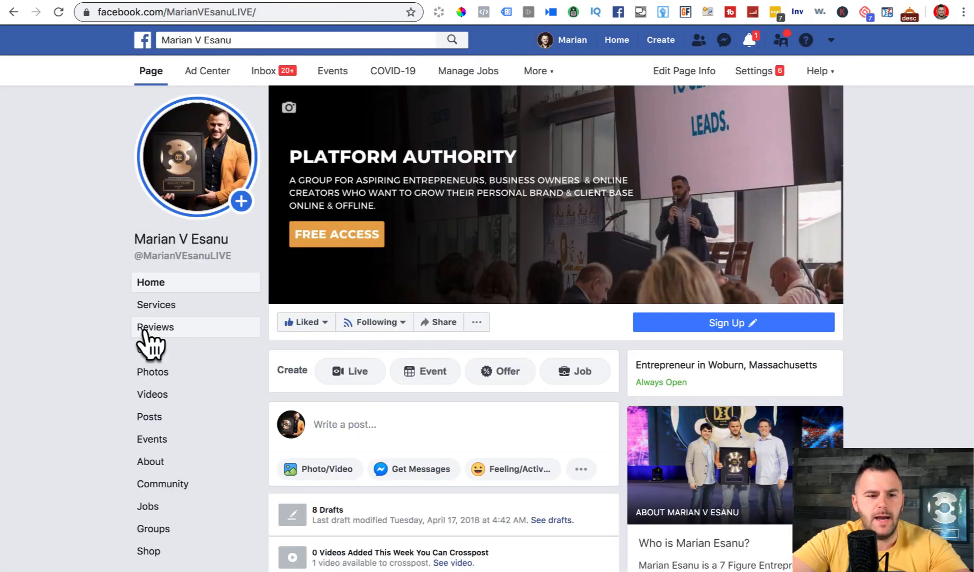
# - Select the '| Entrepreneur | Digital Marketer | Keynote Speaker' line in the personal page's About section
pyautogui.click(155, 462)
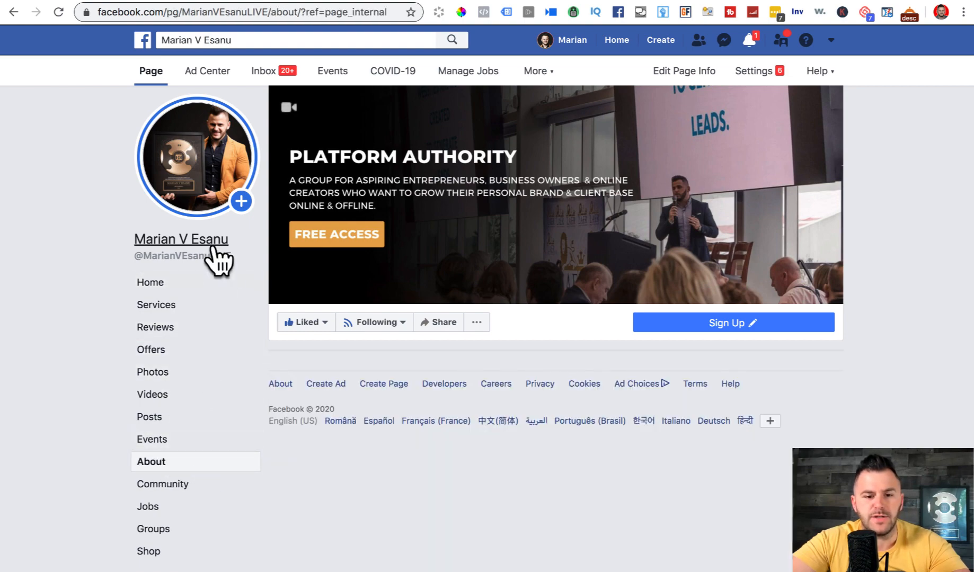
pyautogui.scroll(-8, 218, 260)
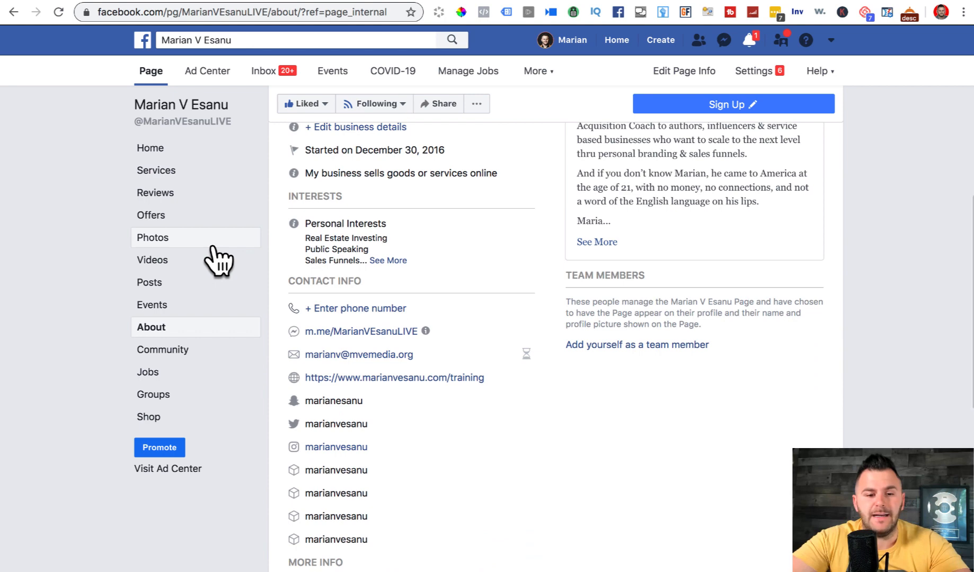
pyautogui.scroll(-4, 218, 260)
pyautogui.scroll(-3, 218, 259)
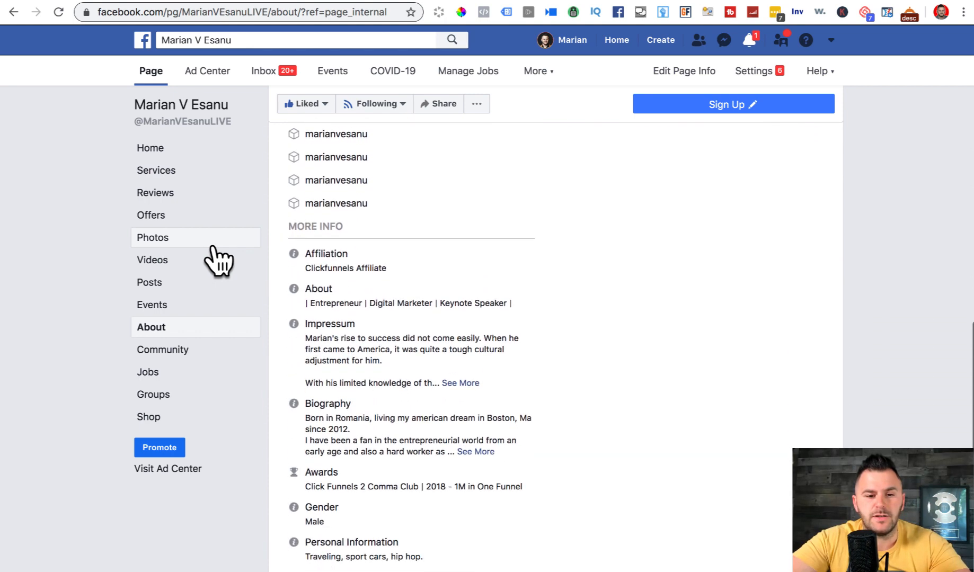
pyautogui.tripleClick(327, 298)
pyautogui.press('super+c')
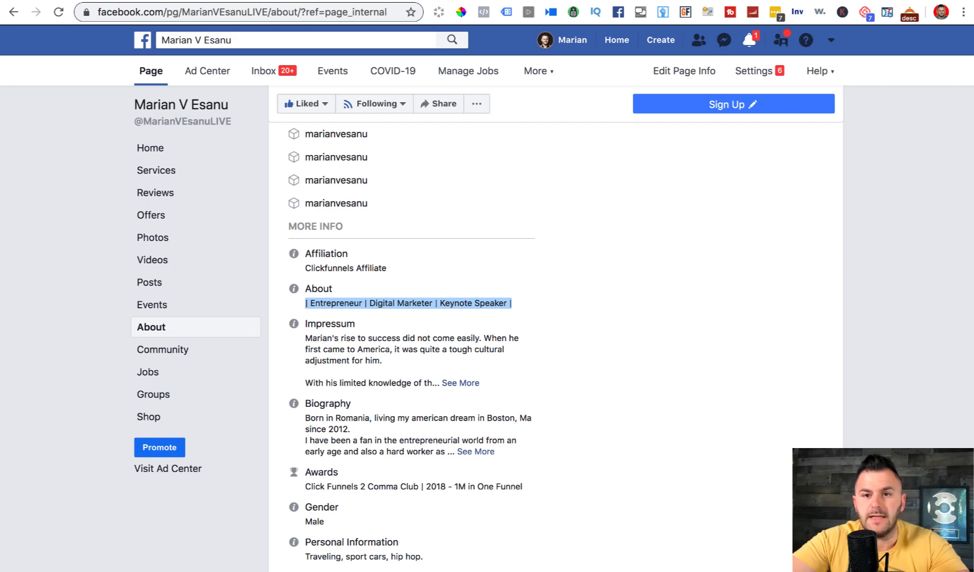
# - Paste it as the Marketing Consultant description, append 'Podcaster', and save
pyautogui.click(804, 0)
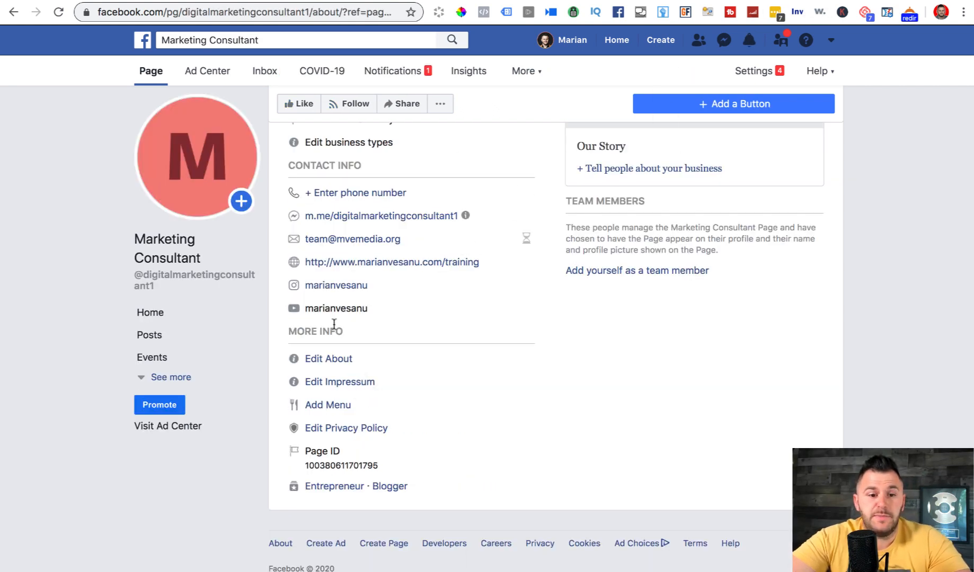
pyautogui.click(338, 358)
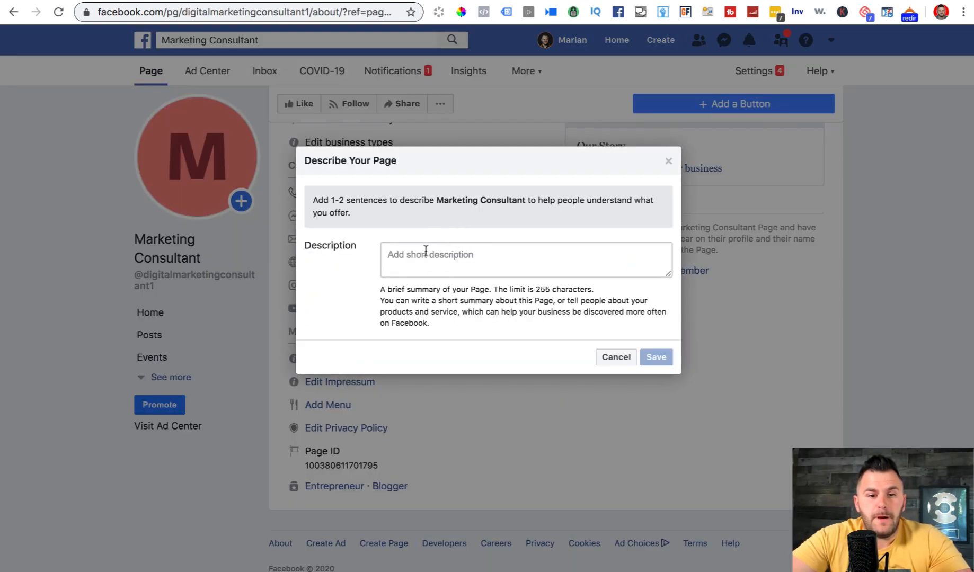
pyautogui.click(425, 250)
pyautogui.press('super+v')
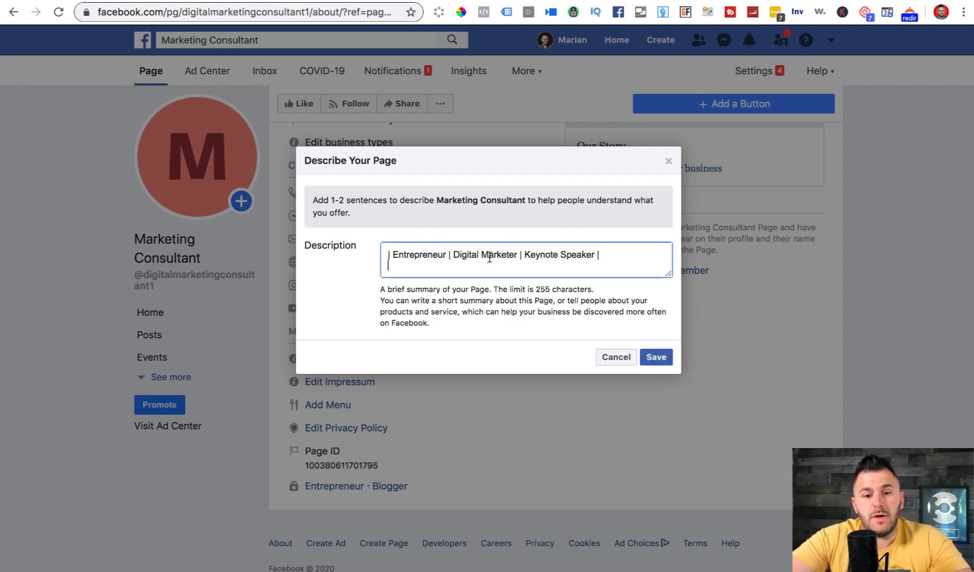
pyautogui.click(623, 251)
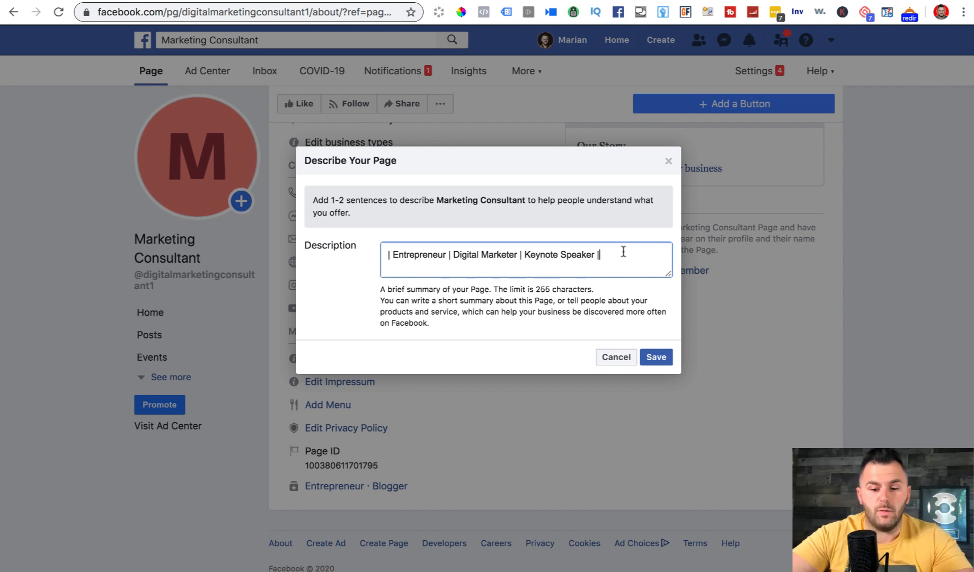
pyautogui.write('Podcaster')
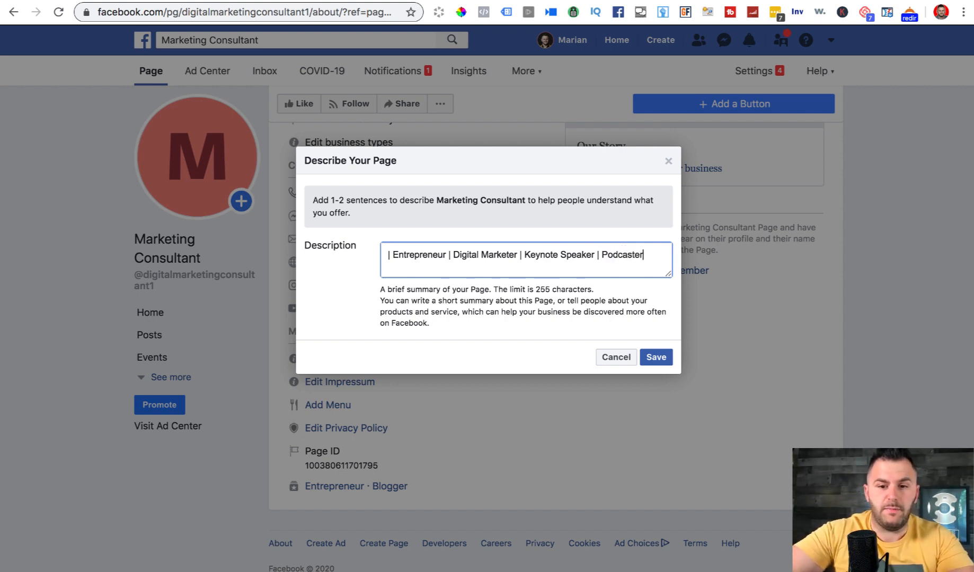
pyautogui.click(654, 355)
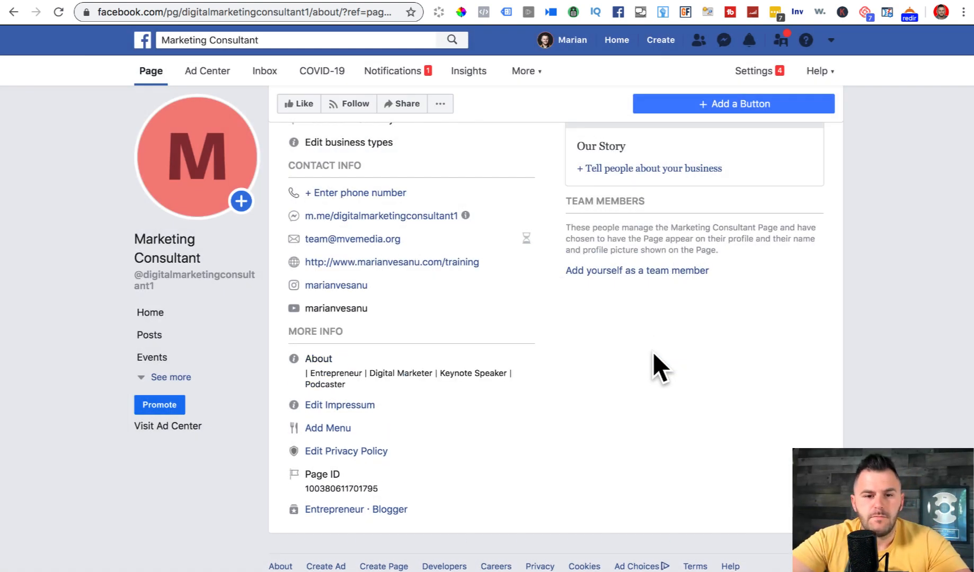
pyautogui.scroll(-1, 448, 302)
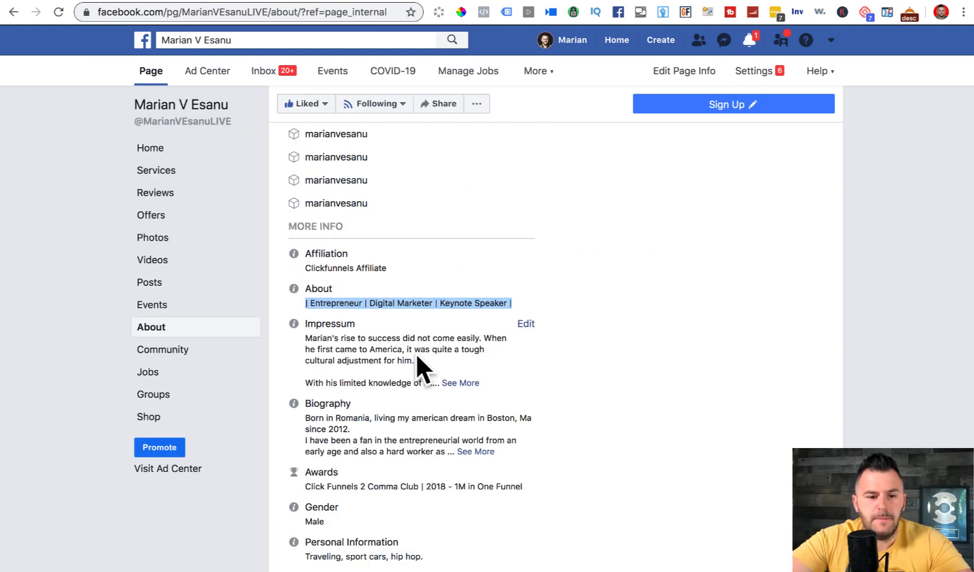
# - Copy the personal page's Impressum paragraph and save it as Marketing Consultant's Impressum
pyautogui.click(344, 345)
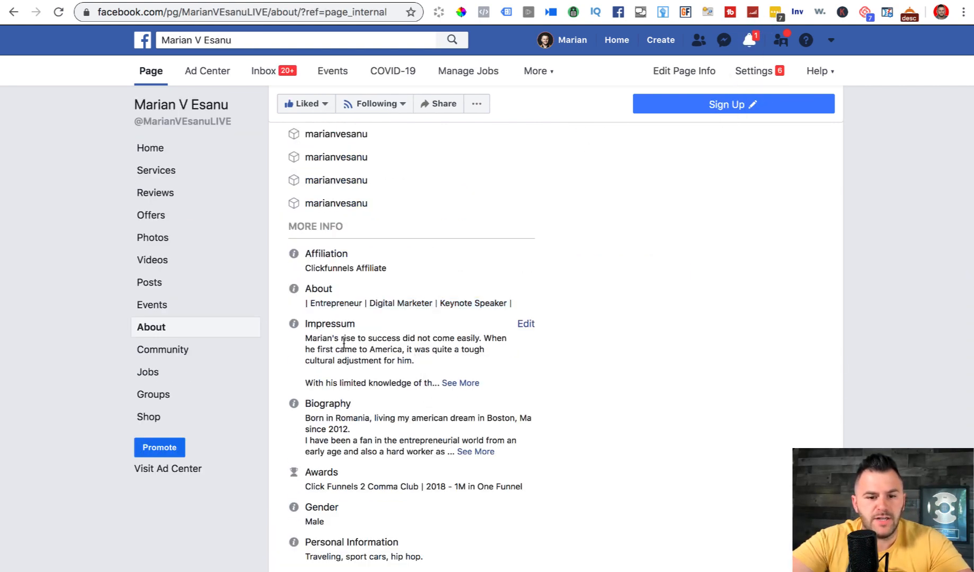
pyautogui.moveTo(305, 337); pyautogui.dragTo(434, 365)
pyautogui.press('super+c')
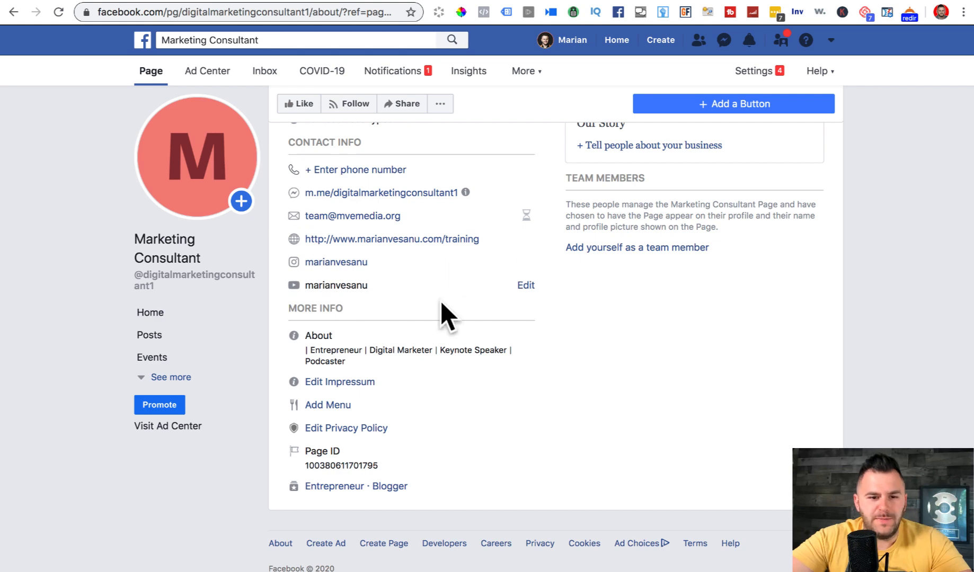
pyautogui.click(366, 382)
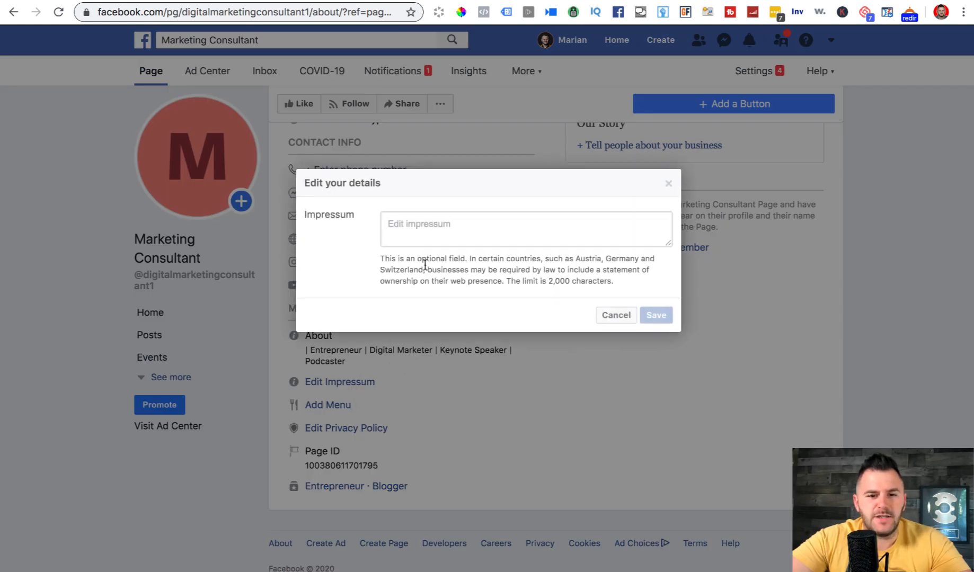
pyautogui.click(413, 229)
pyautogui.press('super+v')
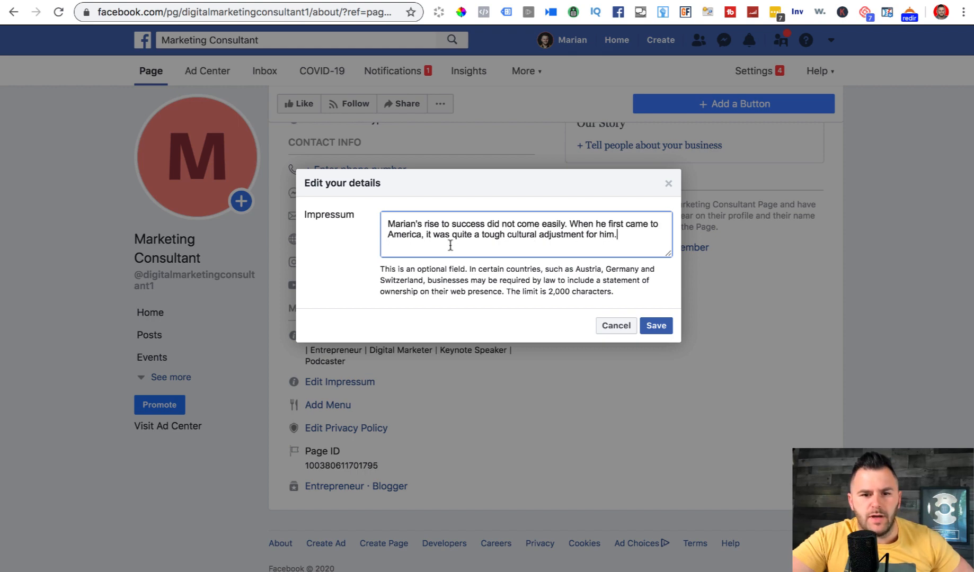
pyautogui.click(655, 325)
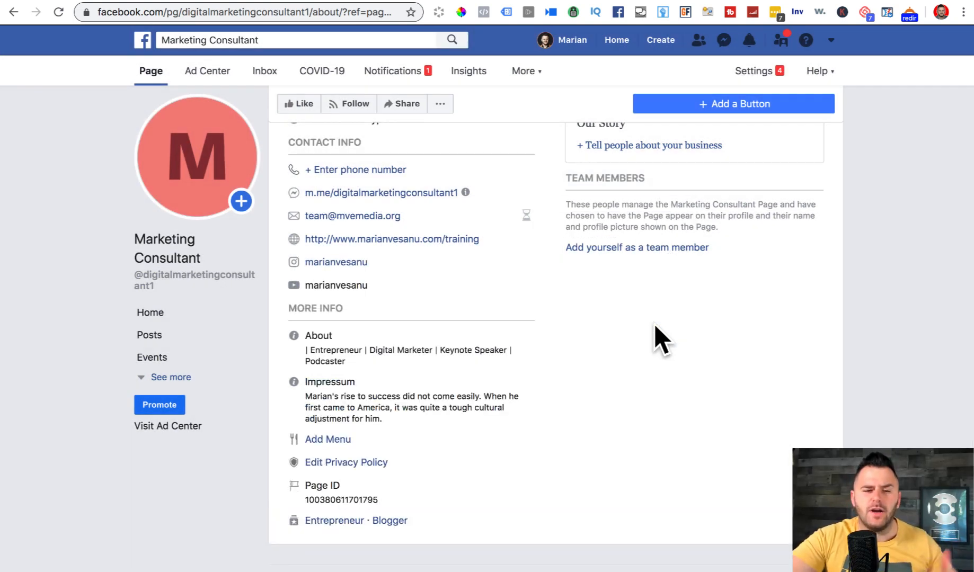
pyautogui.scroll(-1, 520, 376)
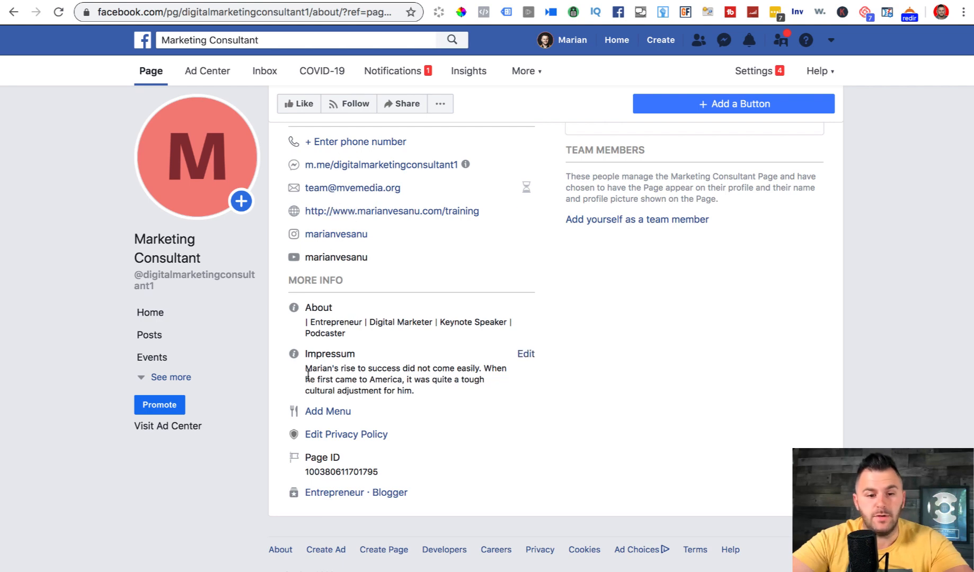
pyautogui.scroll(3, 321, 421)
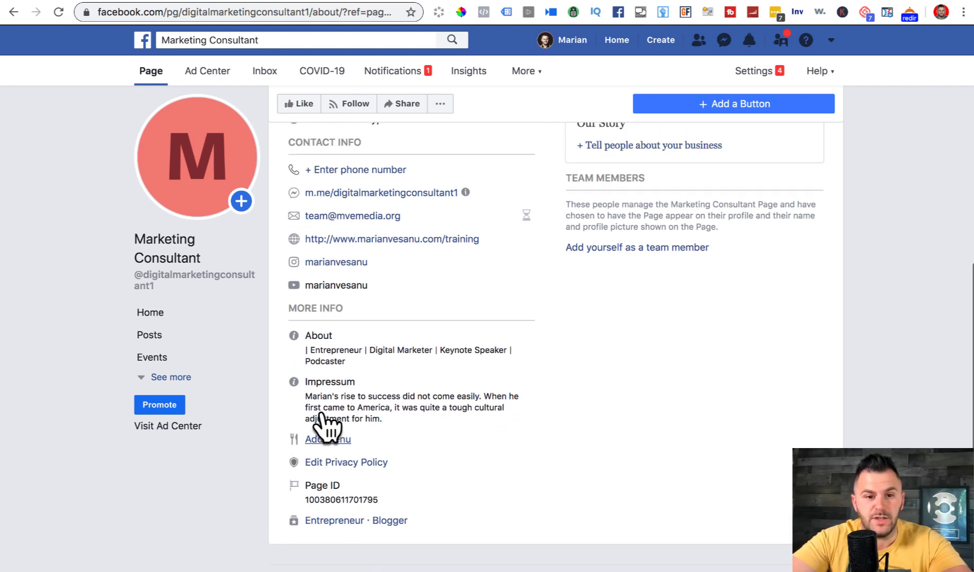
pyautogui.scroll(2, 323, 412)
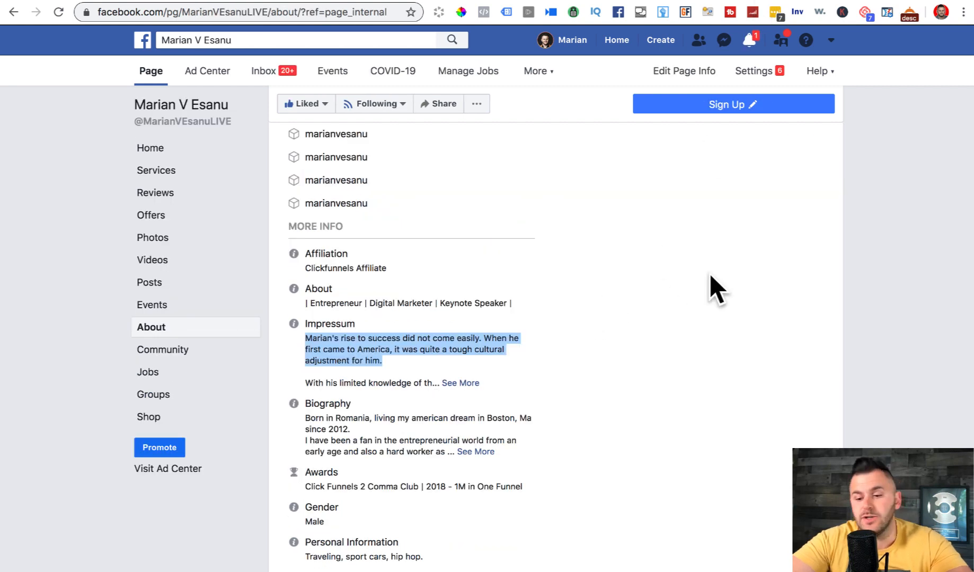
pyautogui.scroll(10, 709, 273)
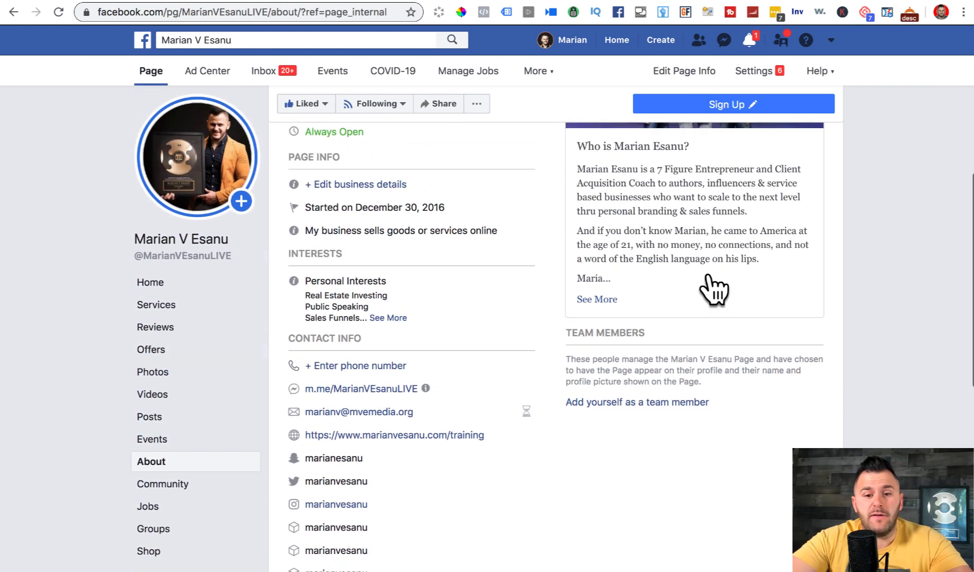
pyautogui.scroll(3, 709, 273)
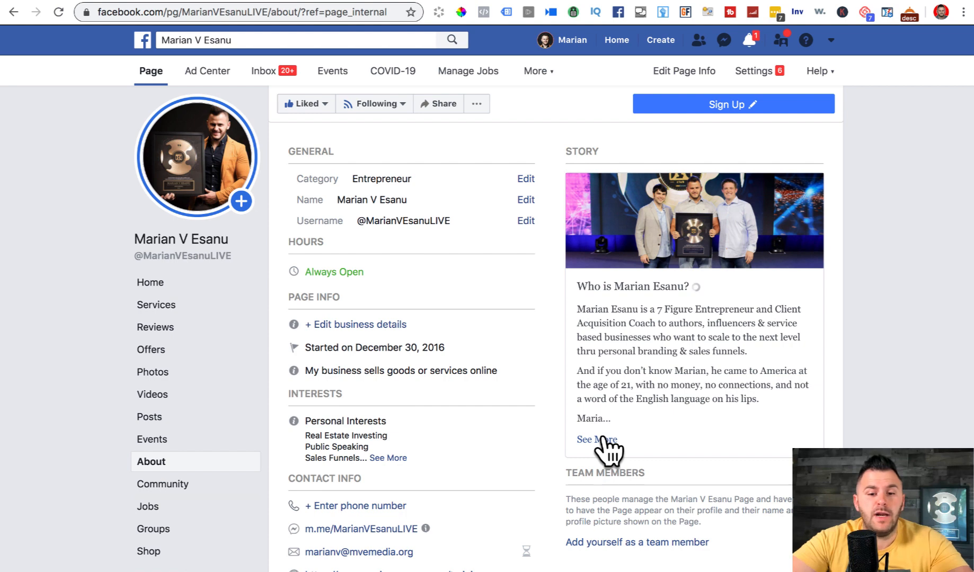
pyautogui.click(603, 437)
pyautogui.scroll(-1, 448, 526)
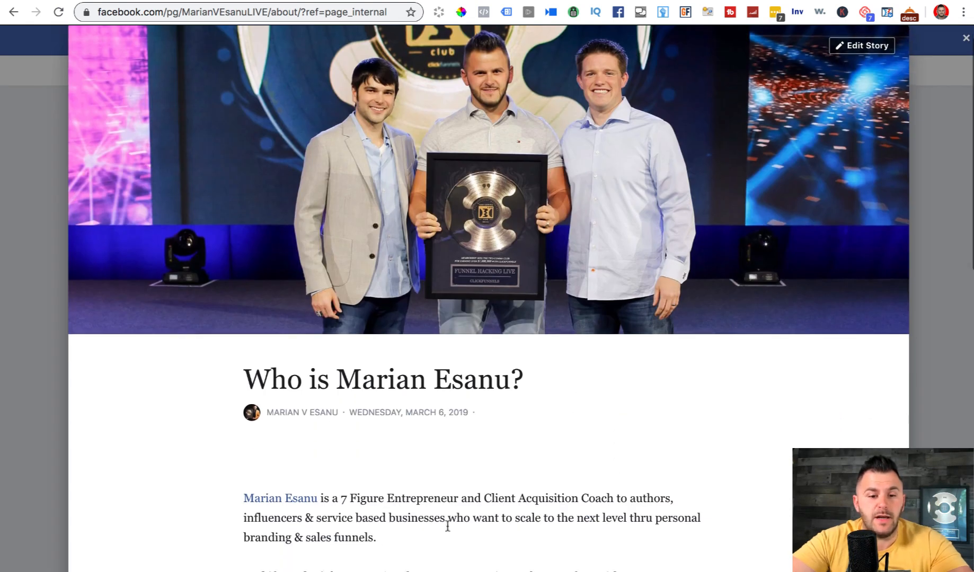
pyautogui.moveTo(245, 380); pyautogui.dragTo(520, 381)
pyautogui.press('super+c')
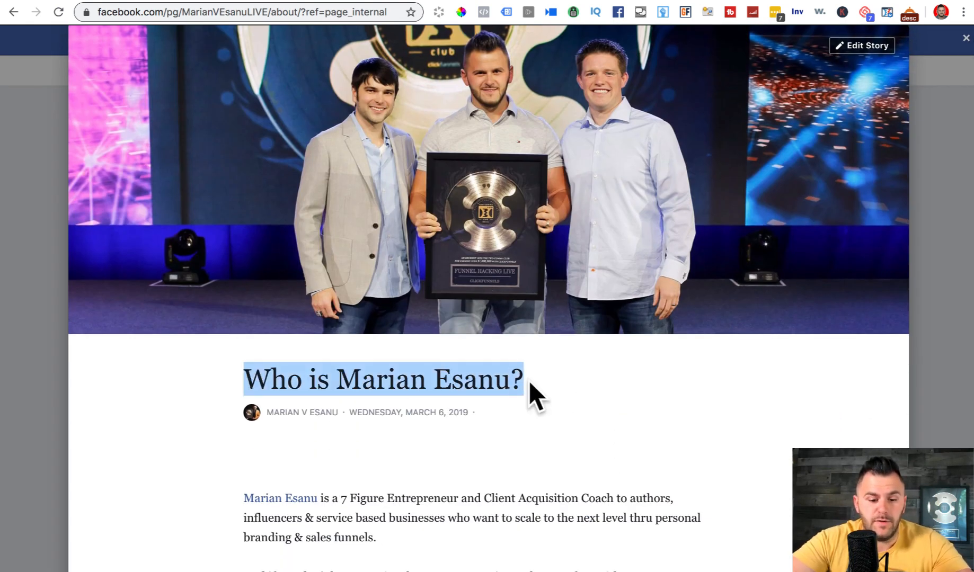
pyautogui.click(799, 1)
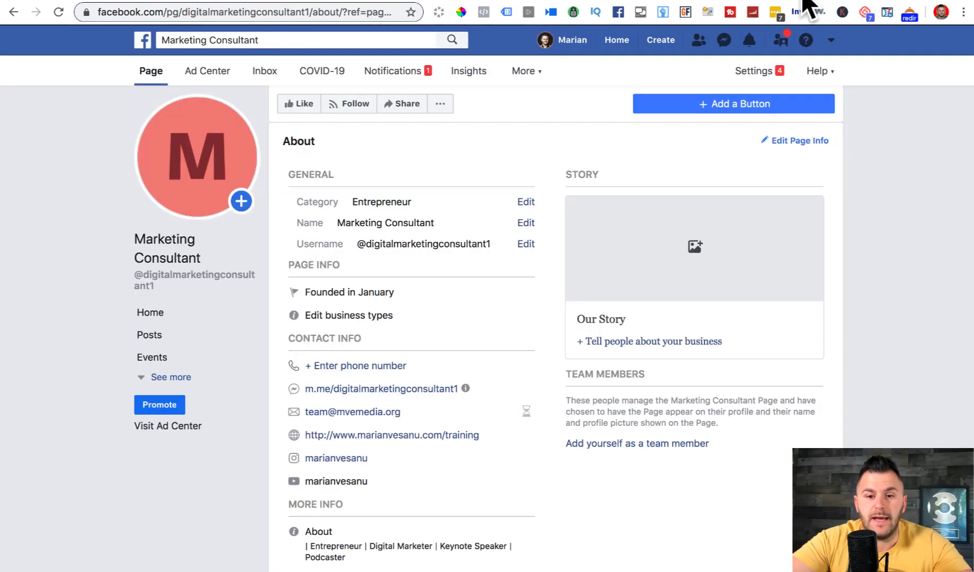
# - Paste the copied heading as the story title and screenshot the original story's header photo
pyautogui.click(605, 342)
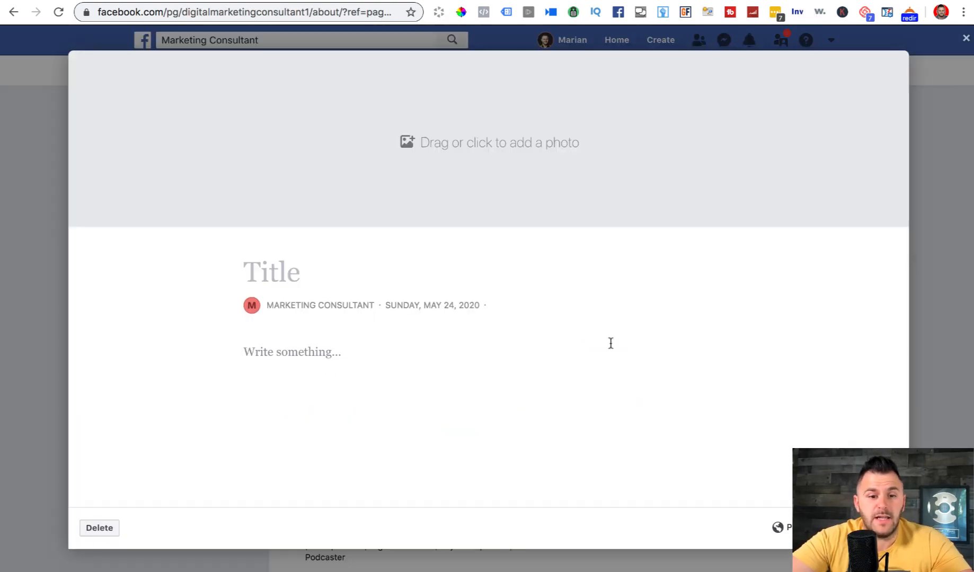
pyautogui.press('super+v')
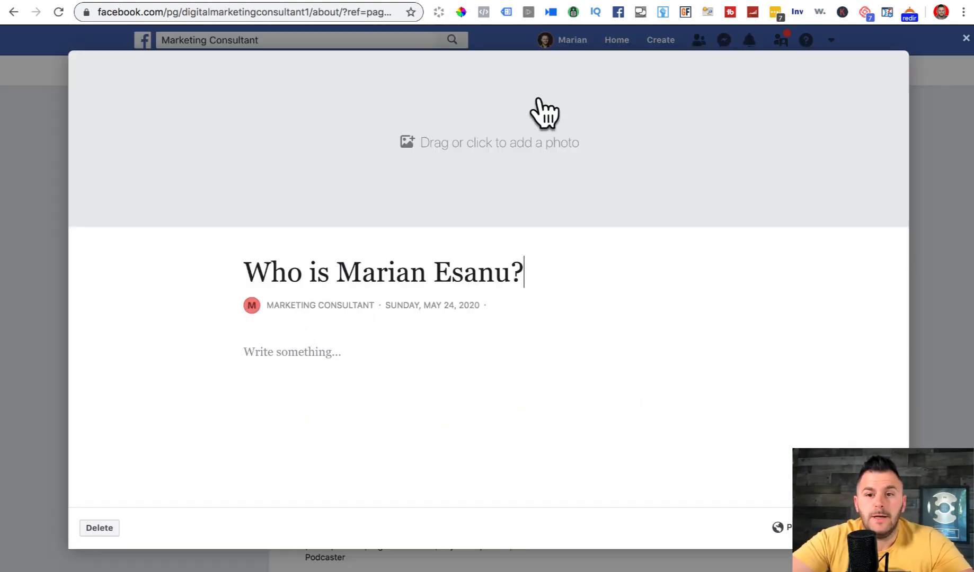
pyautogui.click(760, 0)
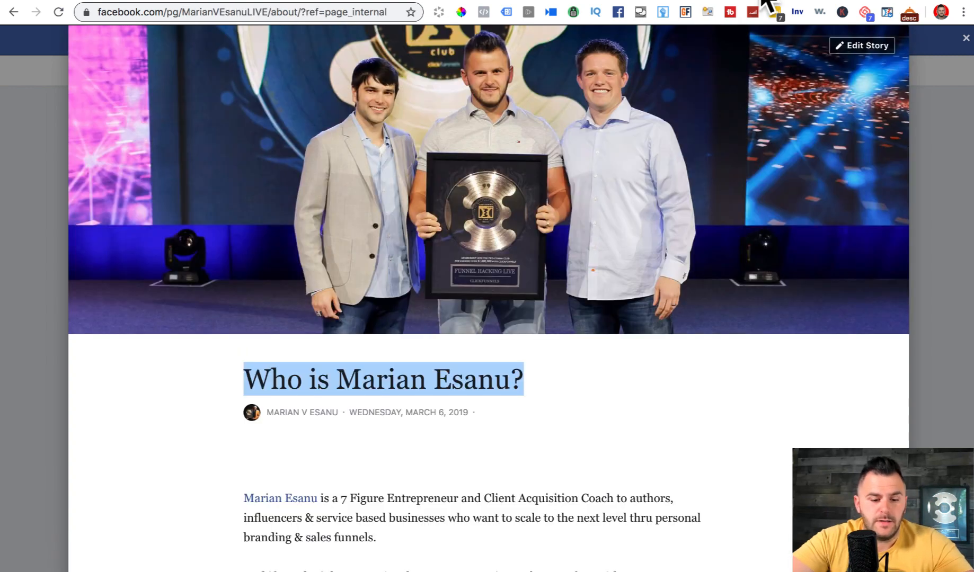
pyautogui.press('super+shift+4')
pyautogui.moveTo(96, 30); pyautogui.dragTo(824, 318)
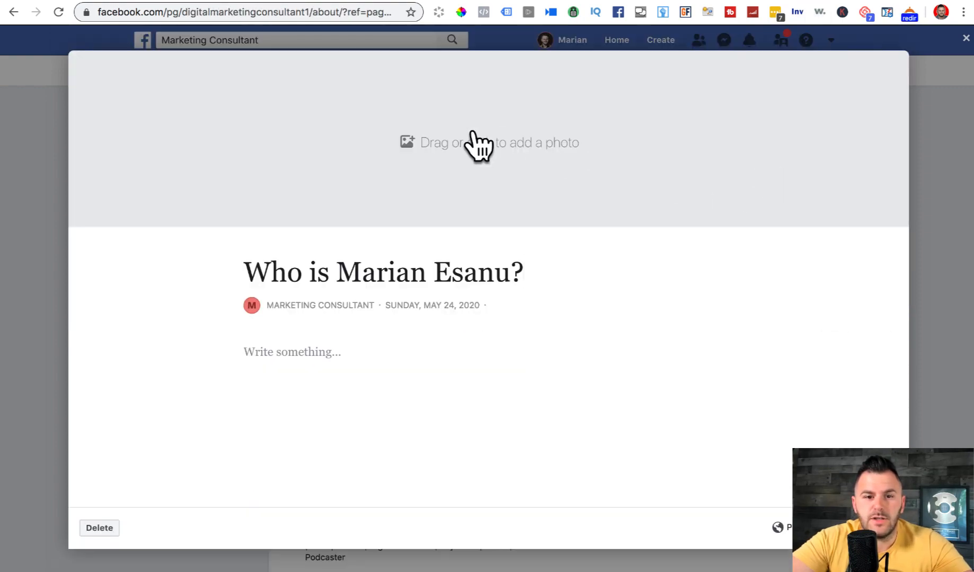
# - Upload the award-photo screenshot from the Desktop as the story cover
pyautogui.click(472, 139)
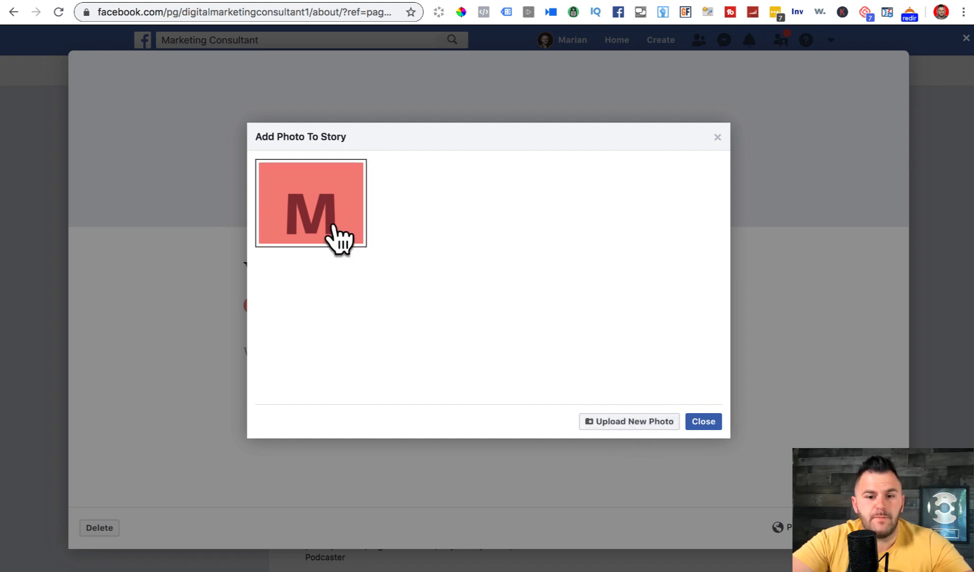
pyautogui.click(621, 422)
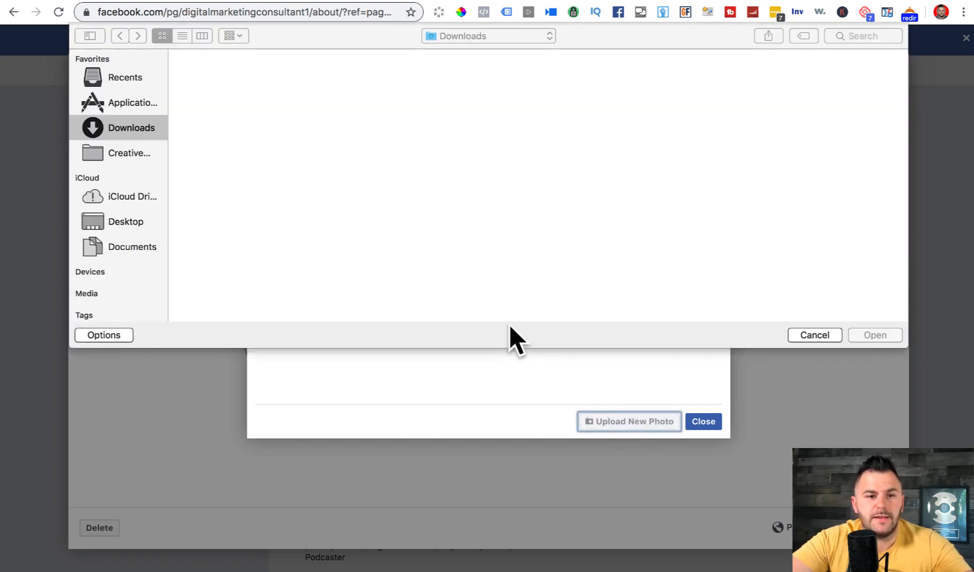
pyautogui.click(113, 222)
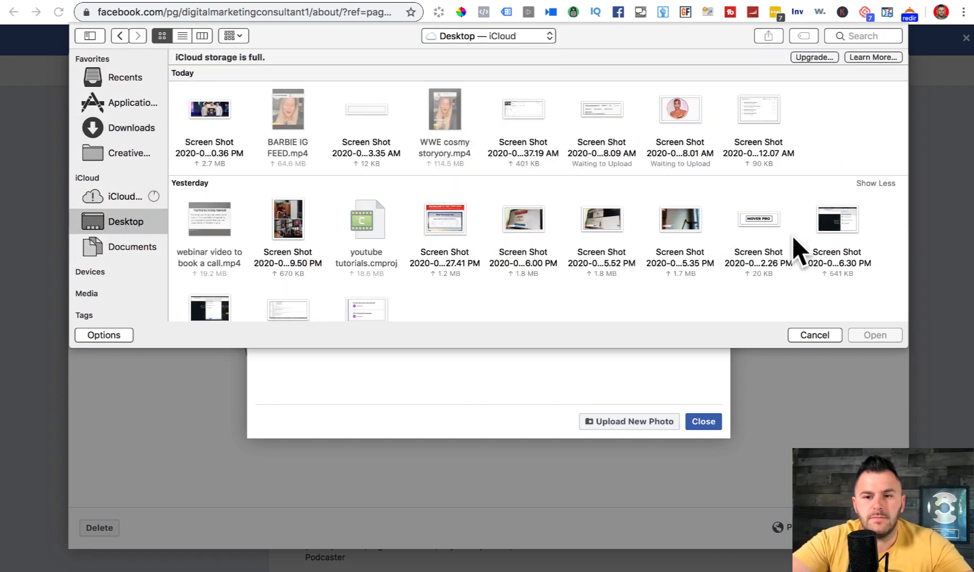
pyautogui.moveTo(745, 348); pyautogui.dragTo(749, 517)
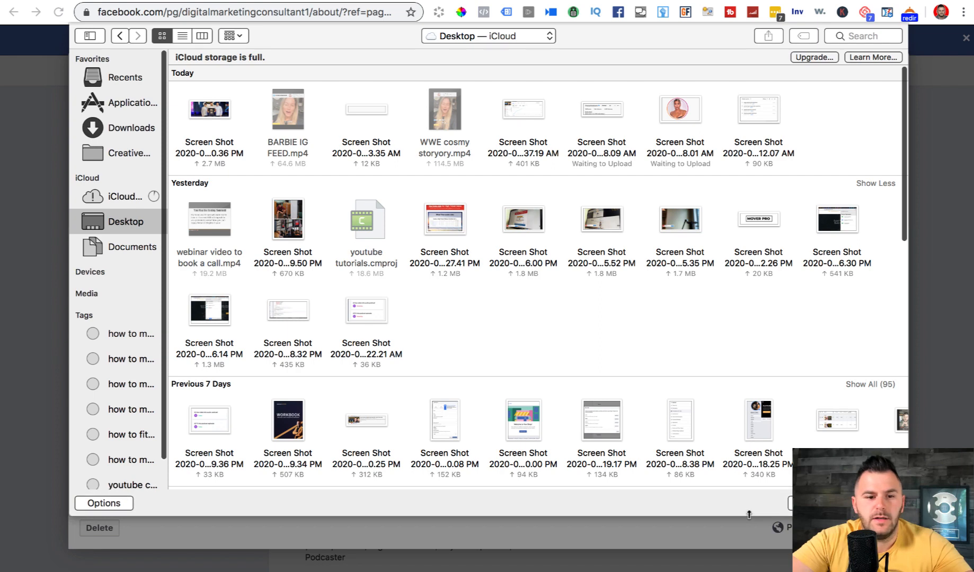
pyautogui.doubleClick(215, 143)
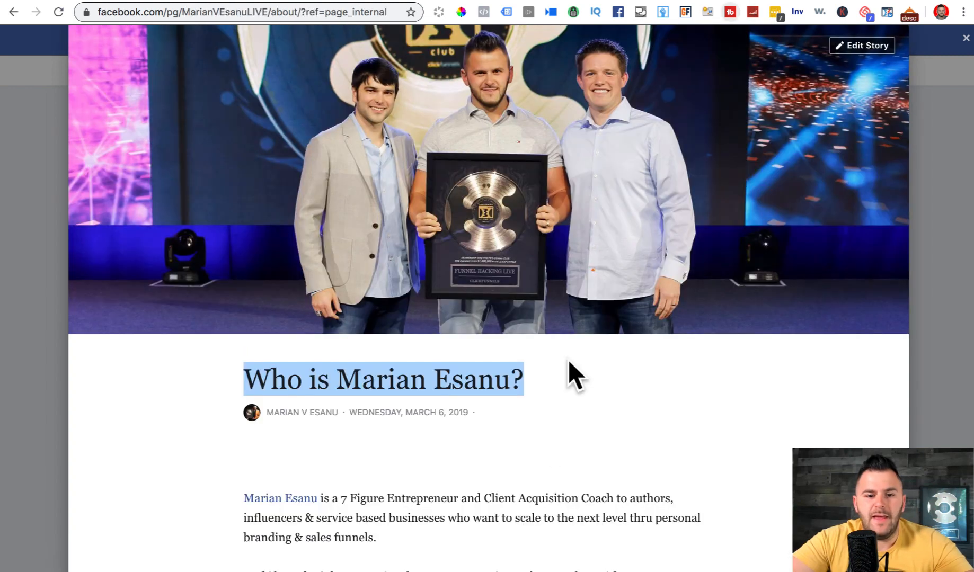
# - Select the original story's article text for copying
pyautogui.click(358, 507)
pyautogui.scroll(-1, 359, 507)
pyautogui.scroll(-6, 358, 508)
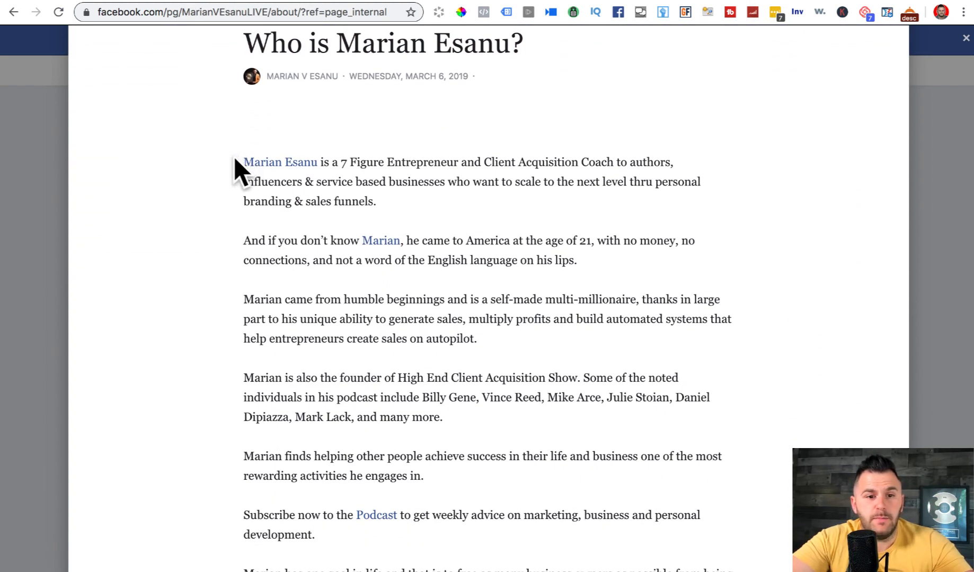
pyautogui.moveTo(234, 156); pyautogui.dragTo(539, 474)
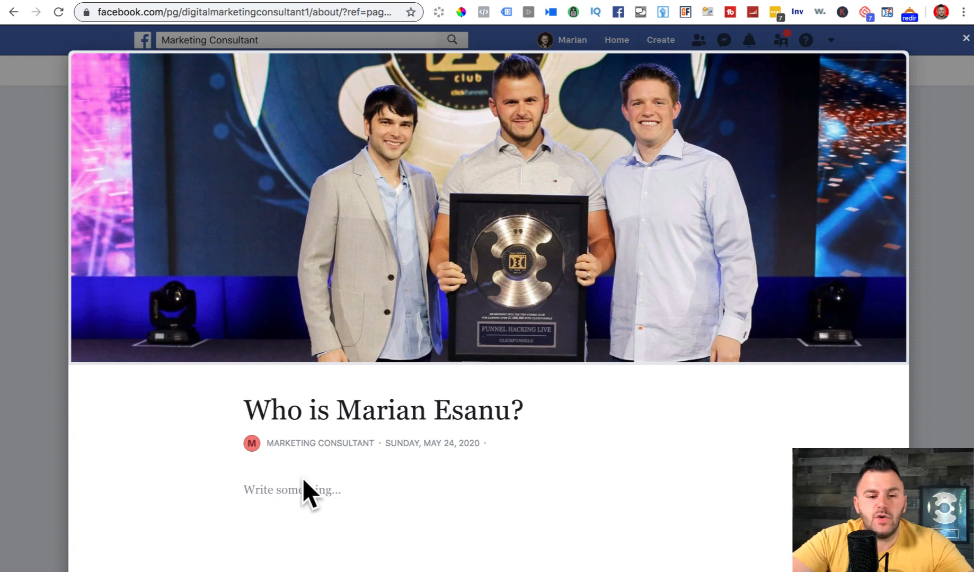
# - Paste the copied article into the story body and review it with the arrow keys
pyautogui.click(281, 493)
pyautogui.press('super+v')
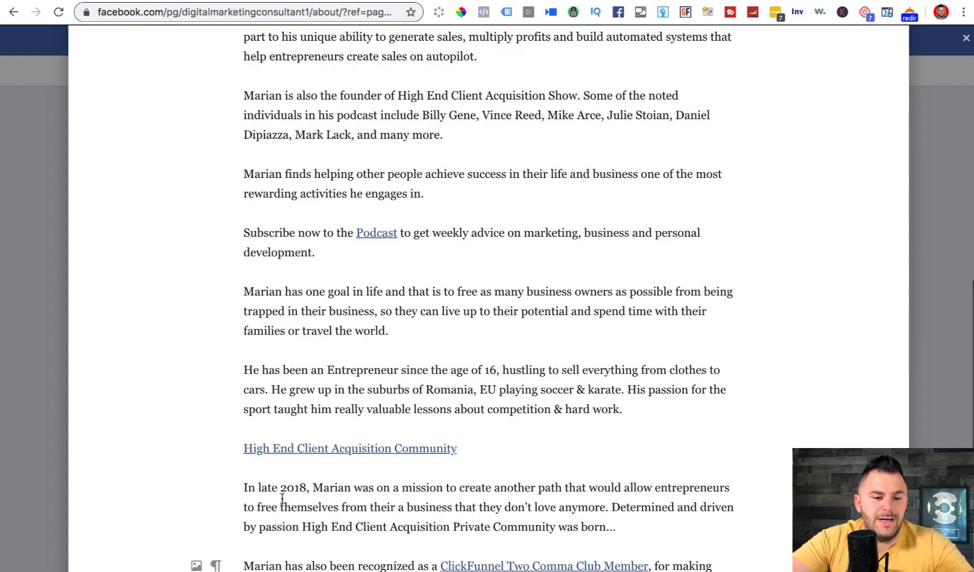
pyautogui.press('Up')
pyautogui.press('Up')
pyautogui.press('Up')
pyautogui.press('Up')
pyautogui.press('Up')
pyautogui.press('Up')
pyautogui.press('Up')
pyautogui.press('Up')
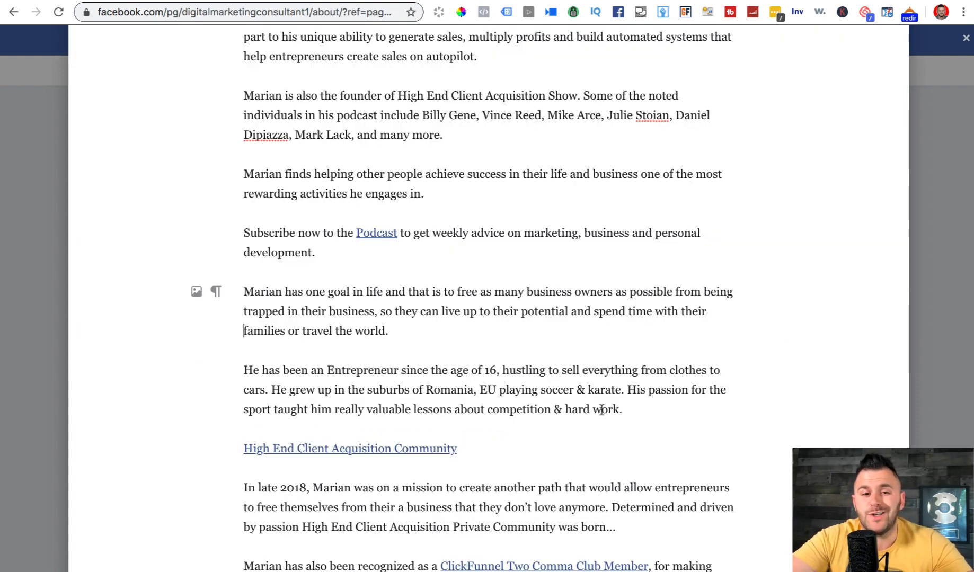
pyautogui.press('Up')
pyautogui.press('Up')
pyautogui.press('Up')
pyautogui.press('Up')
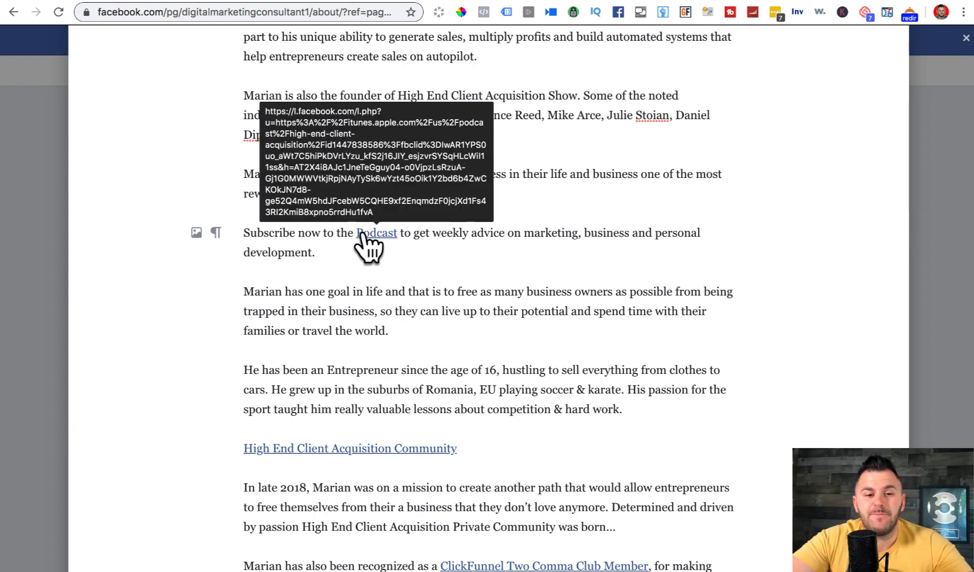
pyautogui.moveTo(372, 237)
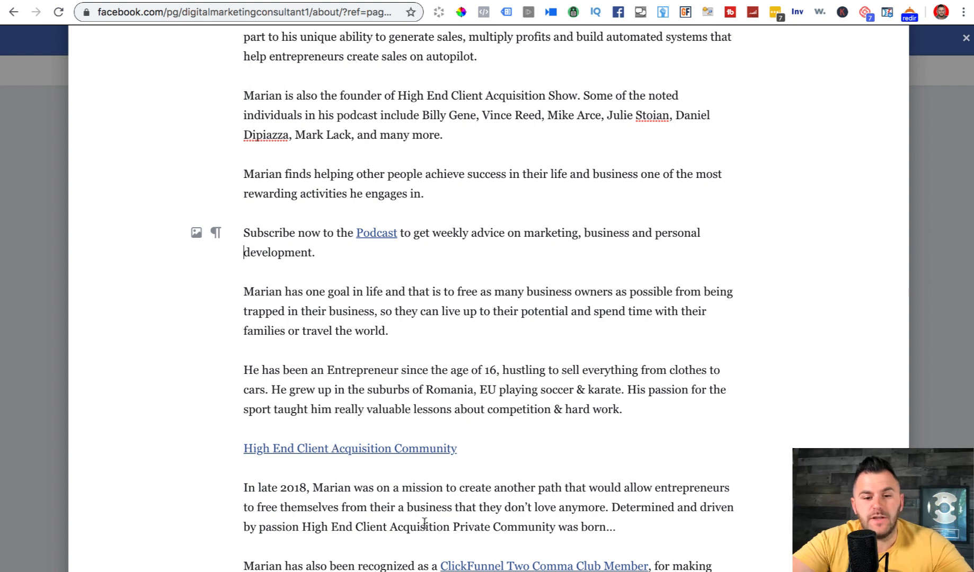
pyautogui.press('Down')
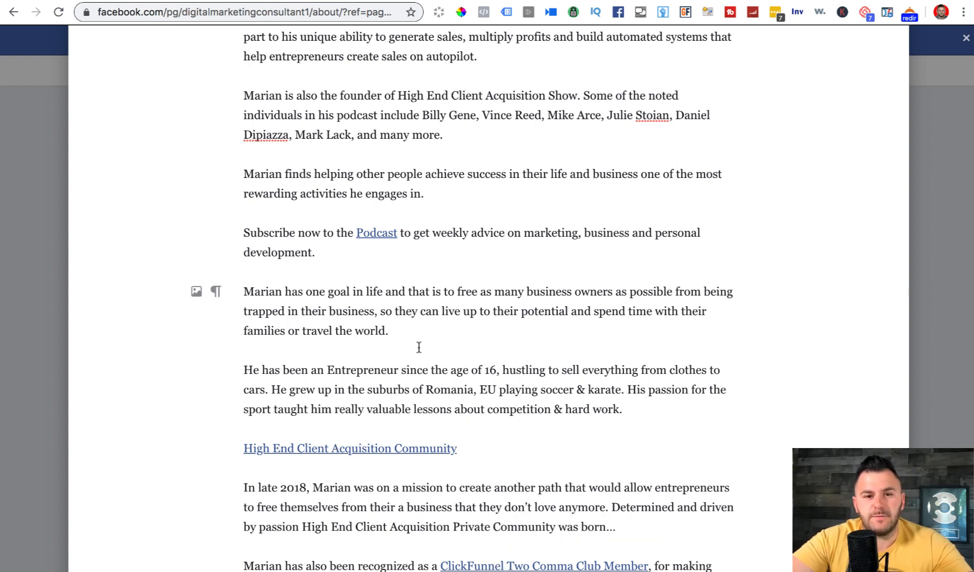
pyautogui.press('Up')
pyautogui.press('Up')
pyautogui.press('Up')
pyautogui.press('Up')
pyautogui.press('Up')
pyautogui.press('Up')
pyautogui.press('Up')
pyautogui.press('Up')
pyautogui.press('Up')
pyautogui.press('Up')
pyautogui.press('Up')
pyautogui.press('Up')
pyautogui.press('Up')
pyautogui.press('Up')
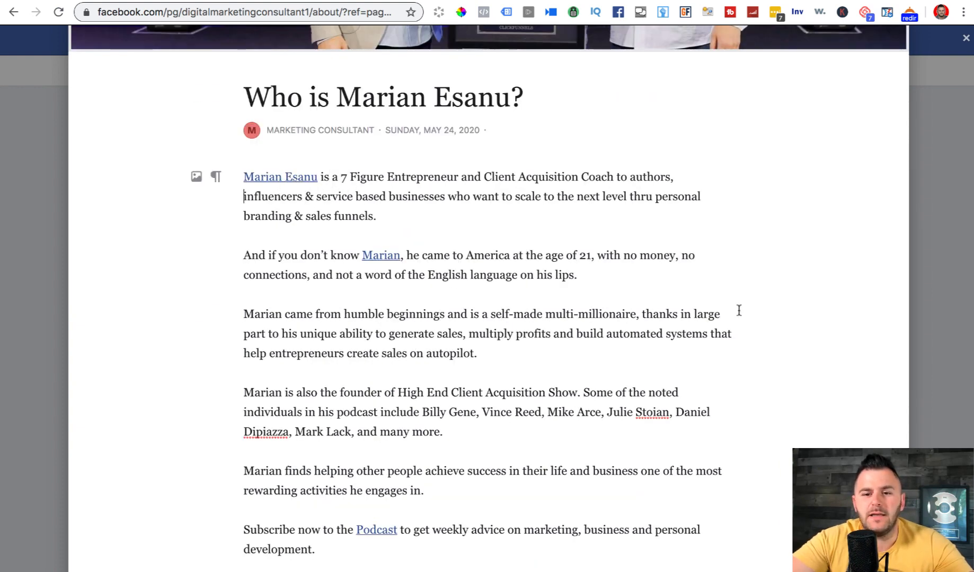
pyautogui.press('Down')
pyautogui.press('Down')
pyautogui.press('Down')
pyautogui.press('Down')
pyautogui.press('Down')
pyautogui.press('Down')
pyautogui.press('Down')
pyautogui.press('Down')
pyautogui.press('Down')
pyautogui.press('Down')
pyautogui.press('Down')
pyautogui.press('Down')
pyautogui.press('Down')
pyautogui.press('Down')
pyautogui.press('Down')
pyautogui.press('Down')
pyautogui.press('Down')
pyautogui.press('Down')
pyautogui.press('Down')
pyautogui.press('Down')
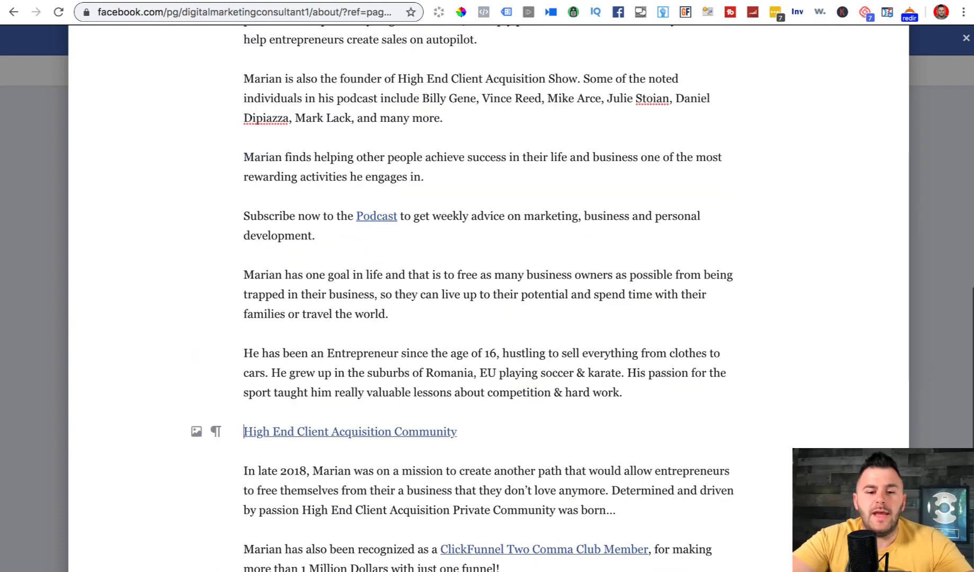
pyautogui.press('Down')
pyautogui.press('Down')
pyautogui.press('Down')
pyautogui.press('Down')
pyautogui.press('Down')
pyautogui.press('Down')
pyautogui.click(788, 449)
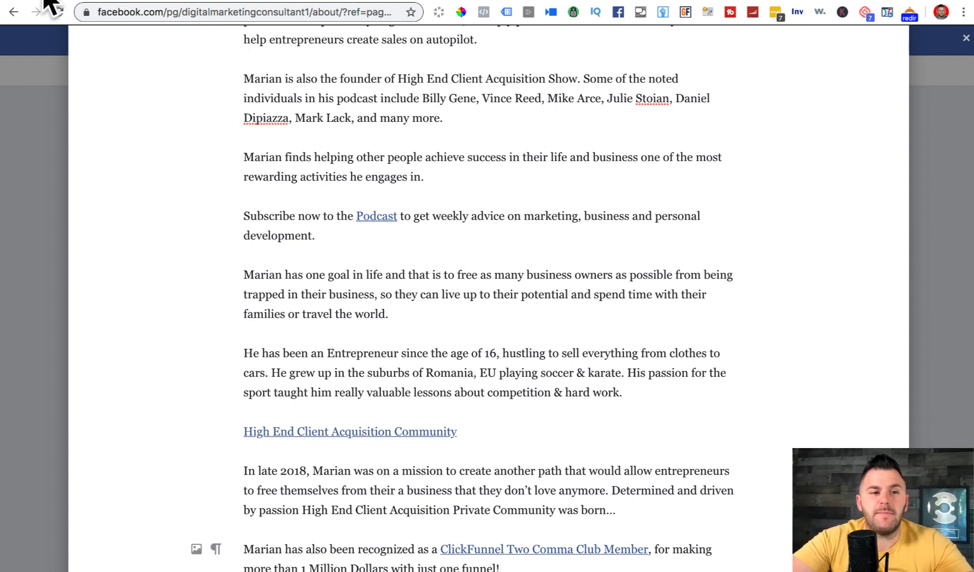
pyautogui.press('Up')
pyautogui.press('Up')
pyautogui.press('Up')
pyautogui.press('Up')
pyautogui.press('Up')
pyautogui.press('Up')
pyautogui.press('Up')
pyautogui.press('Up')
pyautogui.press('Up')
pyautogui.press('Up')
pyautogui.press('Up')
pyautogui.press('Up')
pyautogui.press('Up')
pyautogui.press('Up')
pyautogui.press('Up')
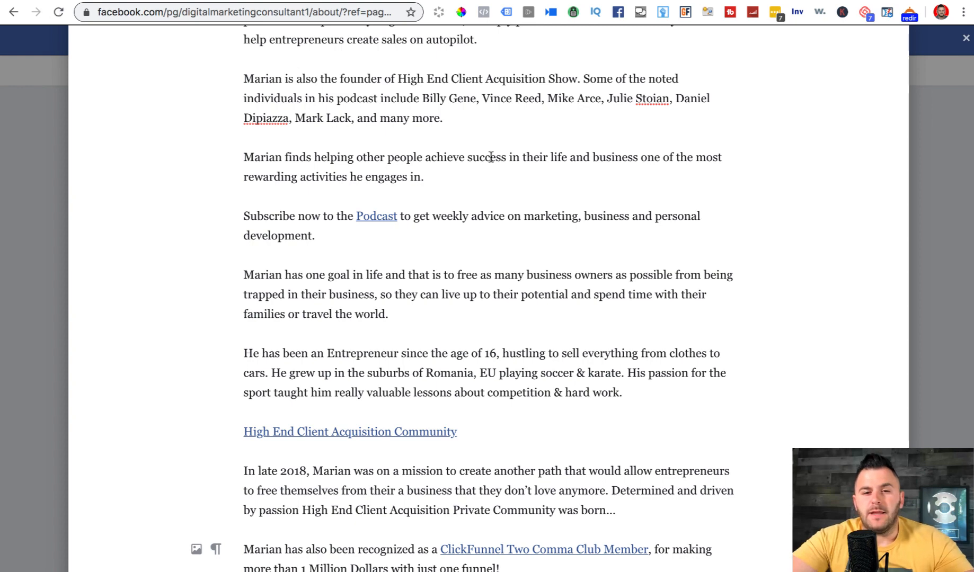
pyautogui.press('Up')
pyautogui.press('Up')
pyautogui.press('Up')
pyautogui.press('Up')
pyautogui.press('Up')
pyautogui.press('Up')
pyautogui.press('Up')
pyautogui.press('Up')
pyautogui.press('Up')
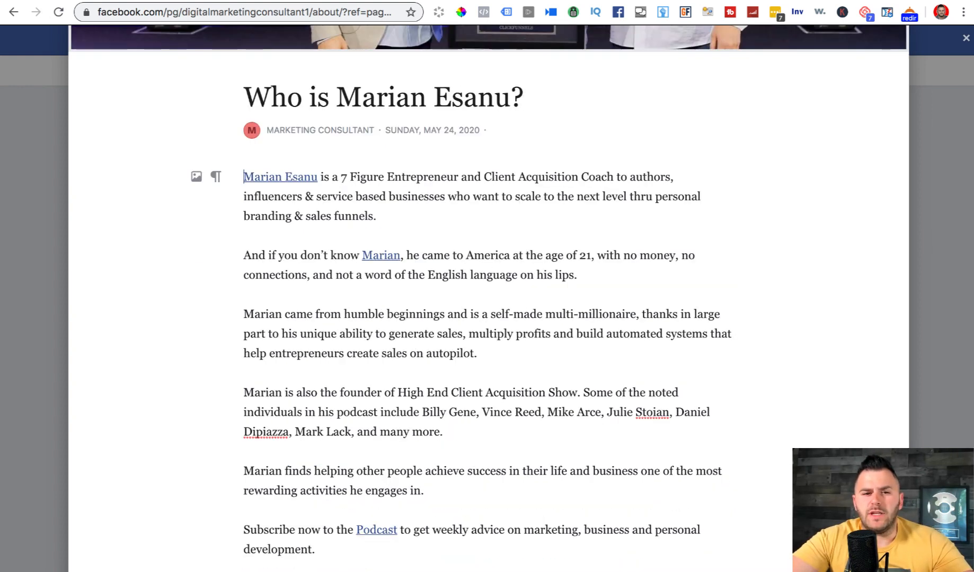
# - Close the story overlay and reopen the published story from the About page
pyautogui.scroll(6, 508, 140)
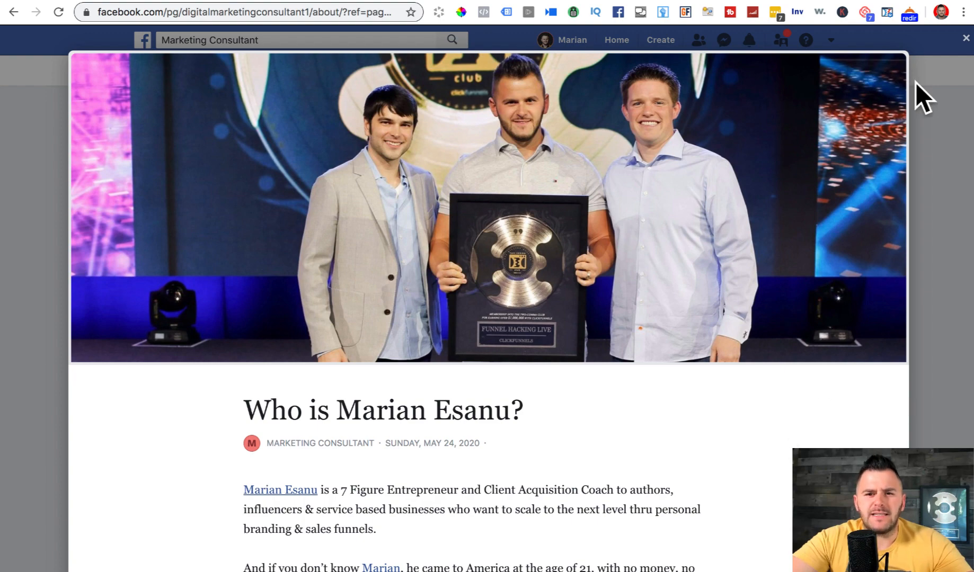
pyautogui.click(963, 38)
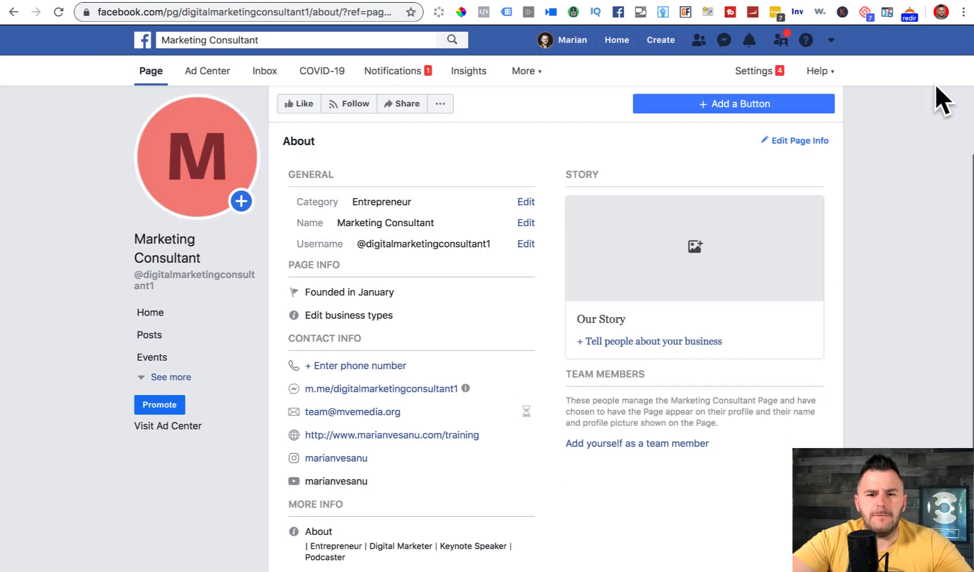
pyautogui.scroll(-1, 899, 232)
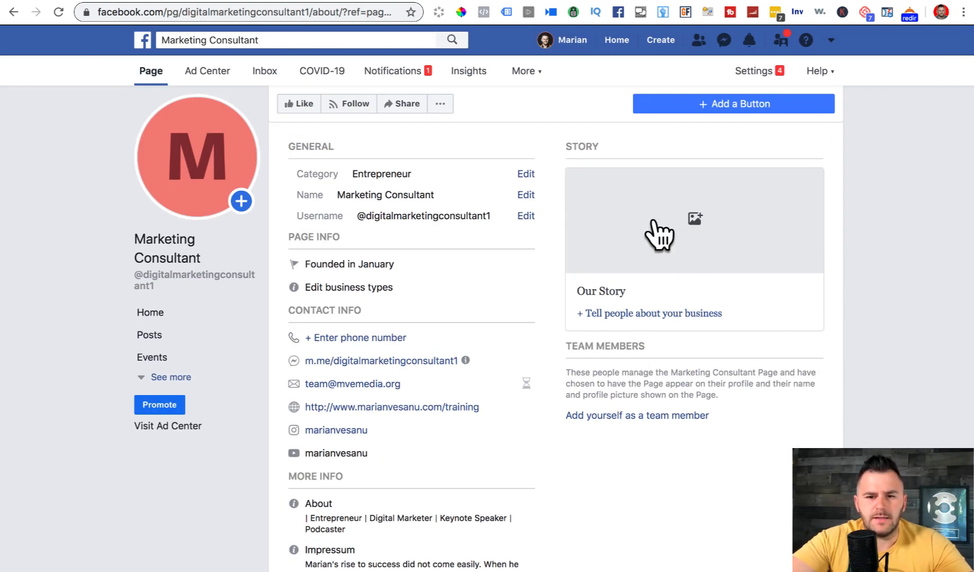
pyautogui.click(657, 228)
pyautogui.scroll(-2, 729, 459)
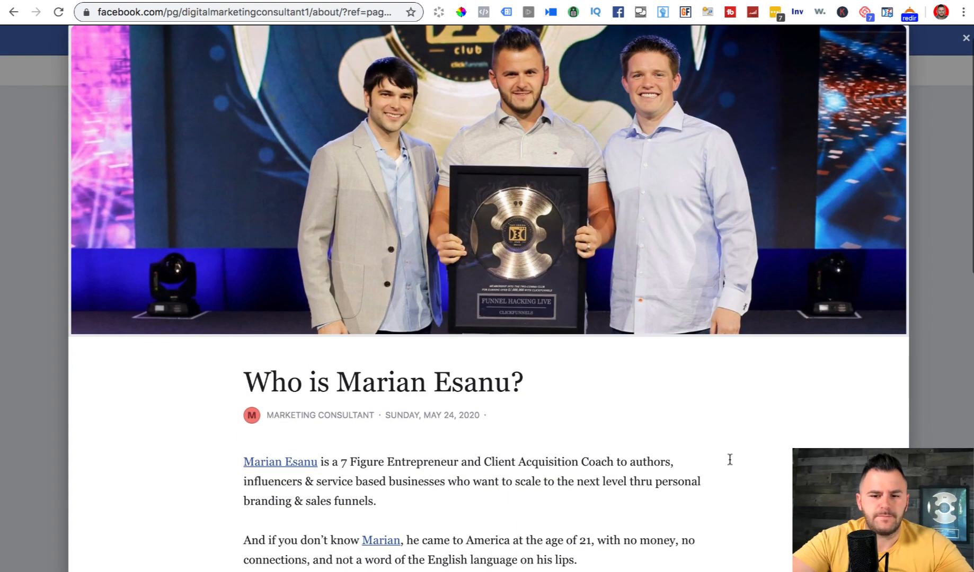
pyautogui.scroll(-15, 730, 459)
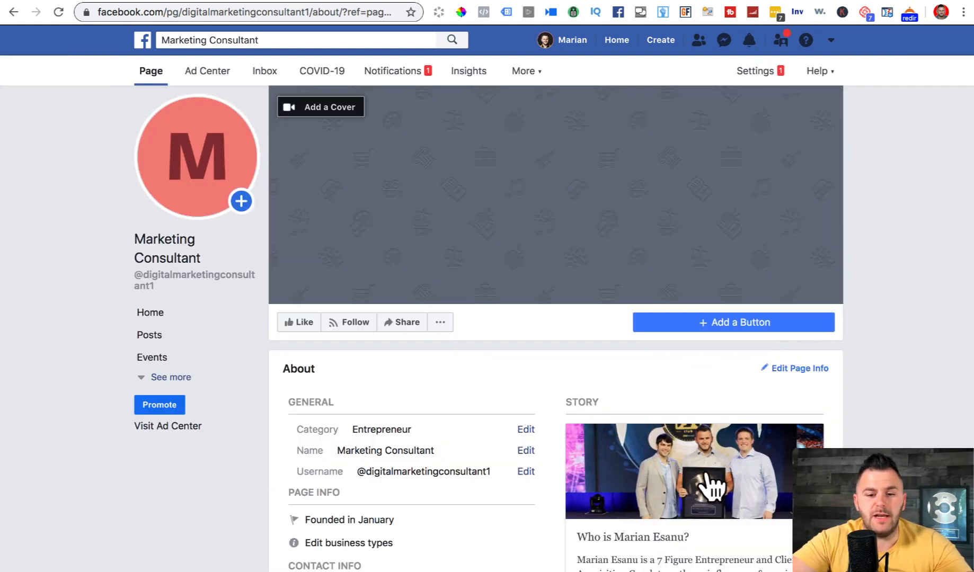
# - Open the story and screenshot a tighter crop of the award cover photo
pyautogui.scroll(-2, 731, 498)
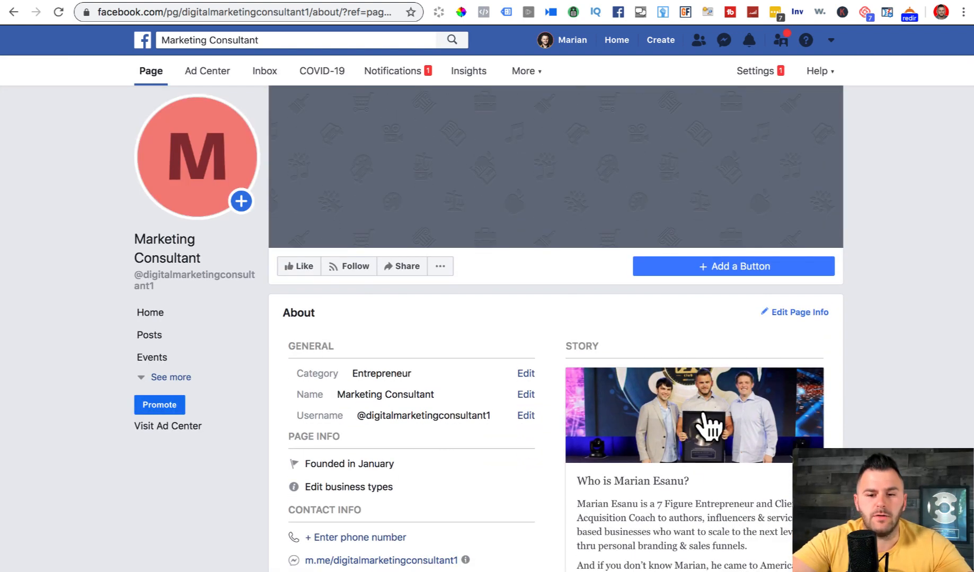
pyautogui.click(704, 413)
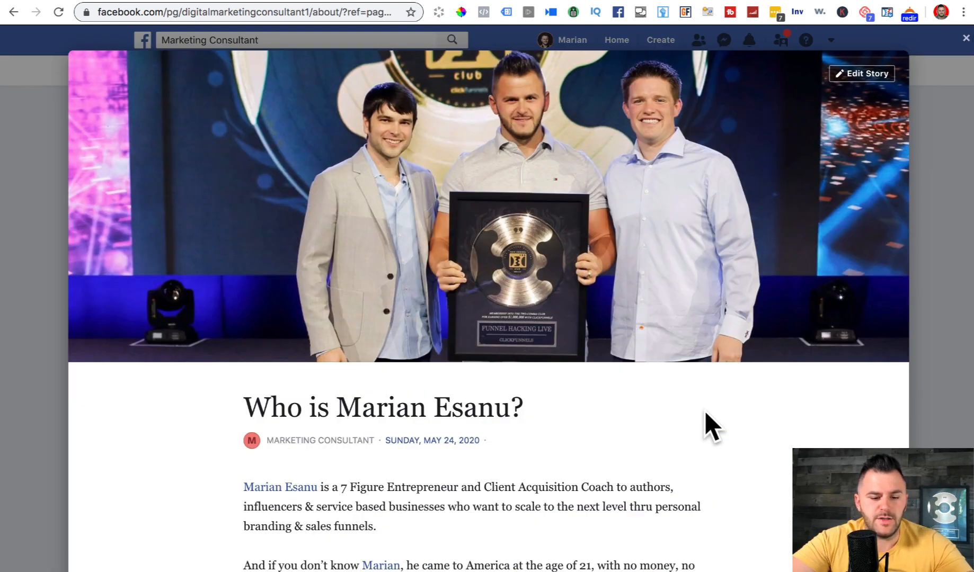
pyautogui.press('super+shift+4')
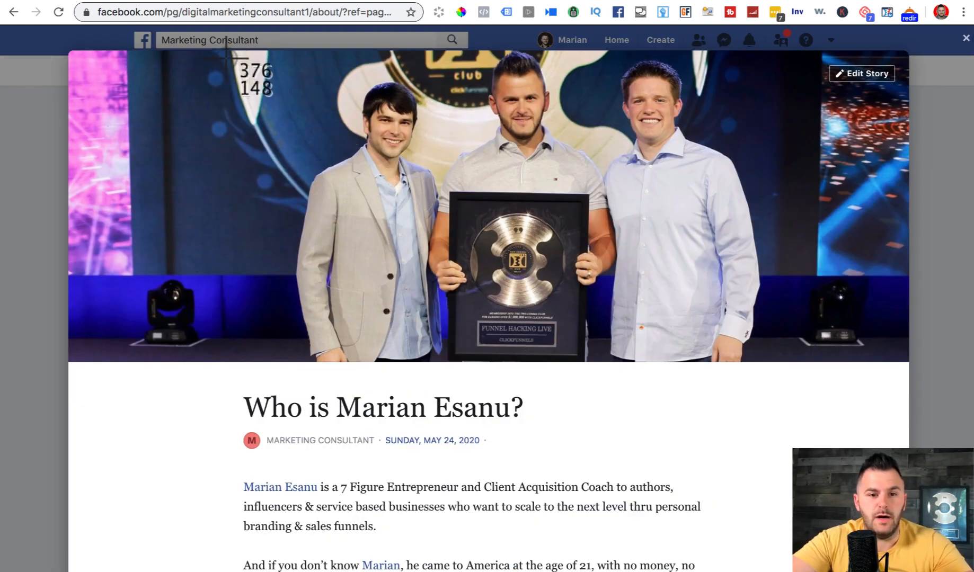
pyautogui.moveTo(226, 57); pyautogui.dragTo(818, 358)
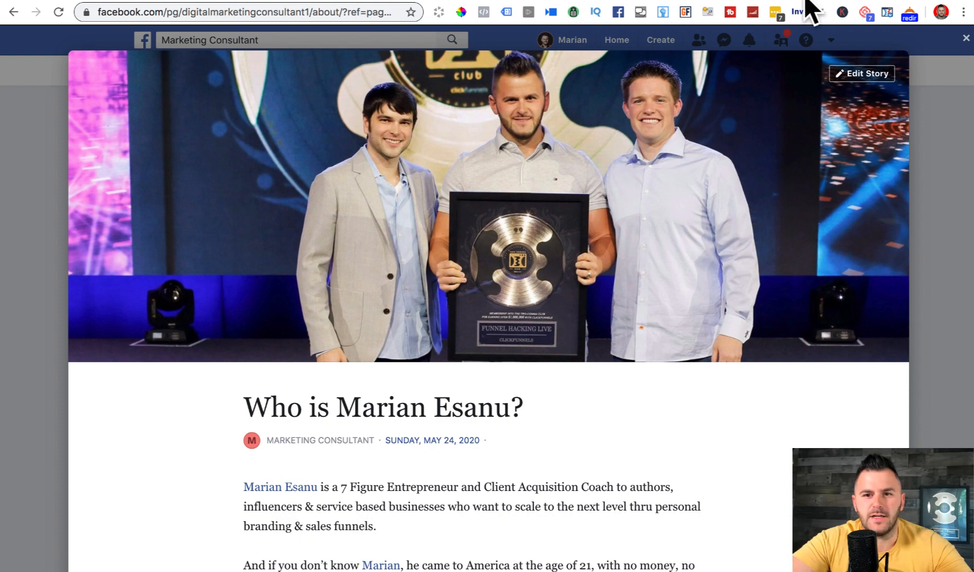
# - Remove the old cover and upload the new screenshot as the story's cover
pyautogui.click(855, 77)
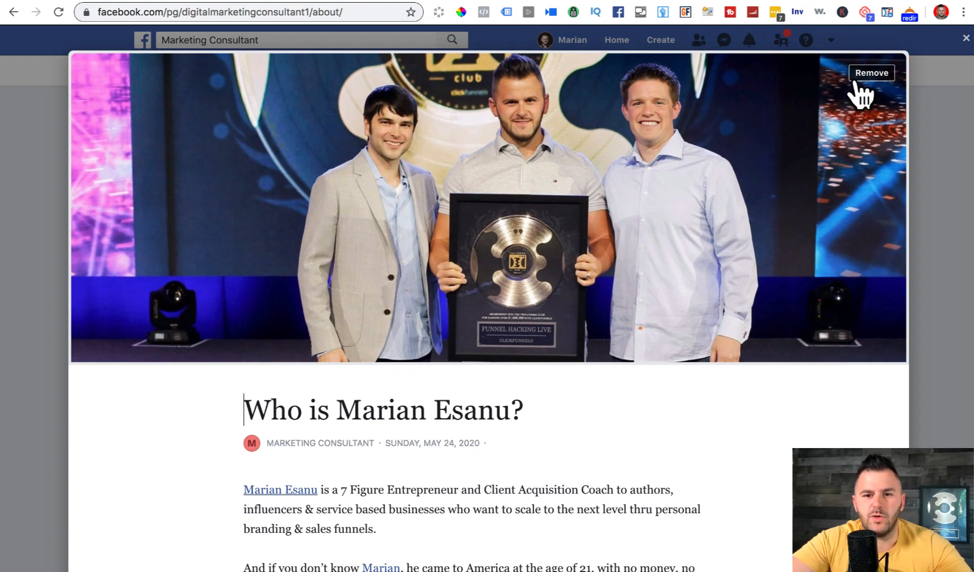
pyautogui.click(870, 77)
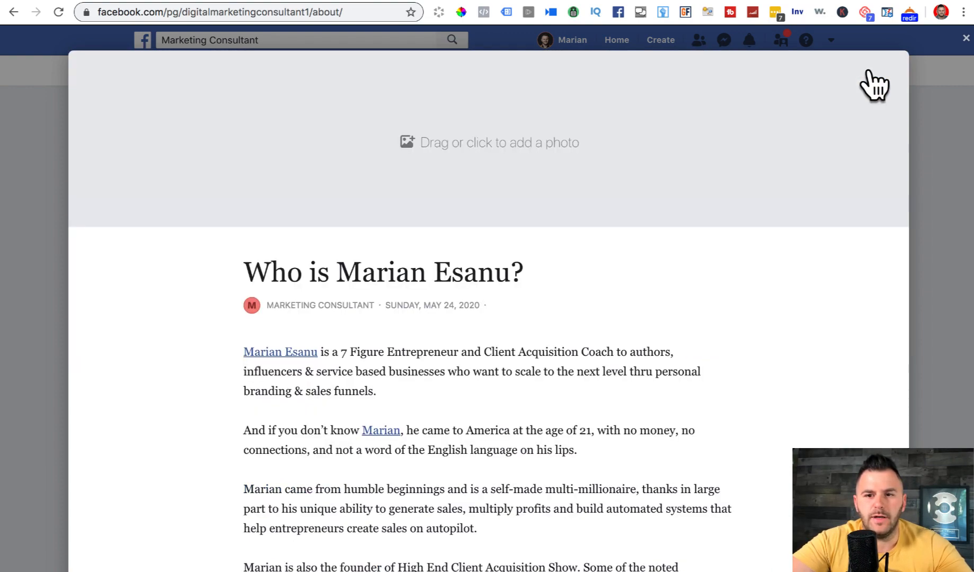
pyautogui.click(432, 128)
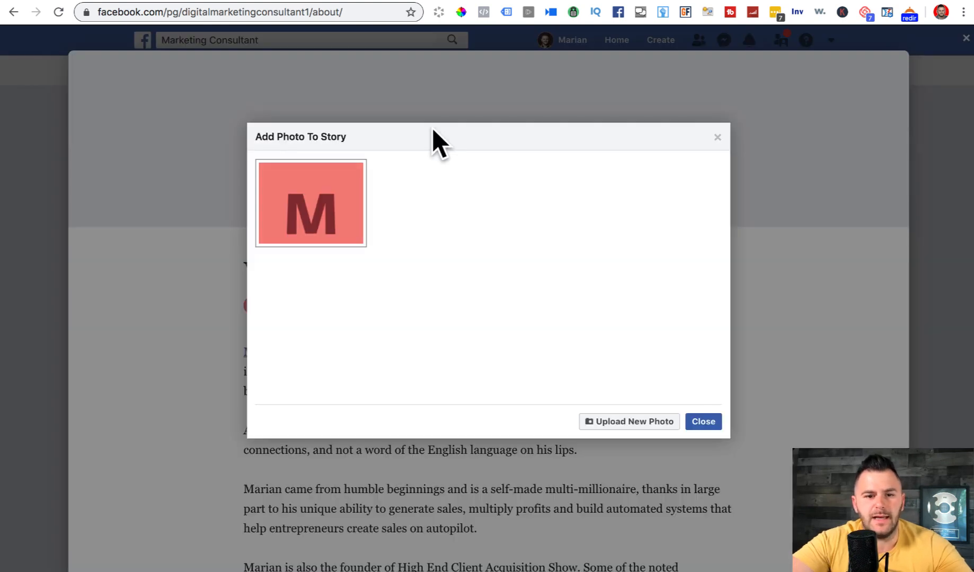
pyautogui.click(609, 426)
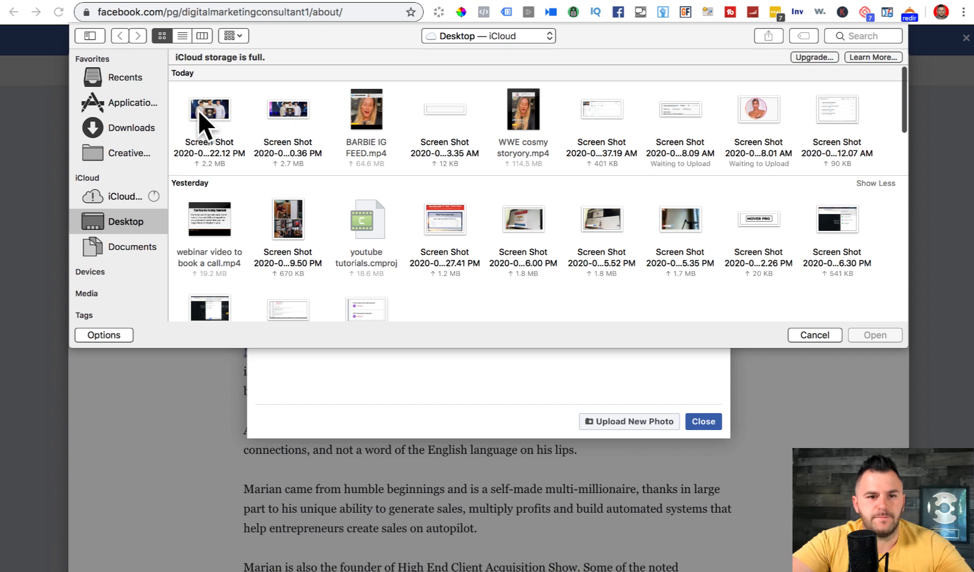
pyautogui.click(207, 112)
pyautogui.click(895, 338)
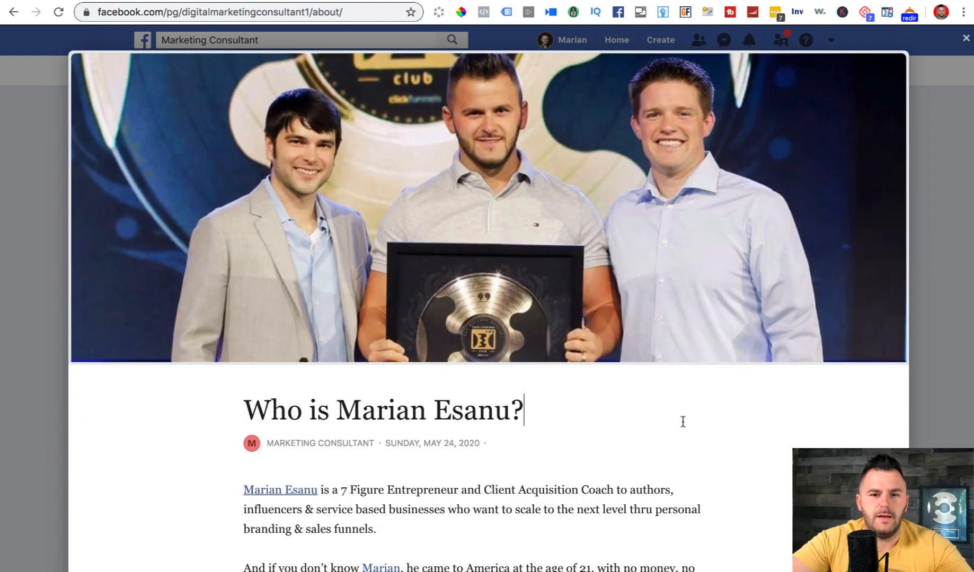
pyautogui.moveTo(778, 431); pyautogui.dragTo(799, 460)
pyautogui.scroll(-15, 798, 459)
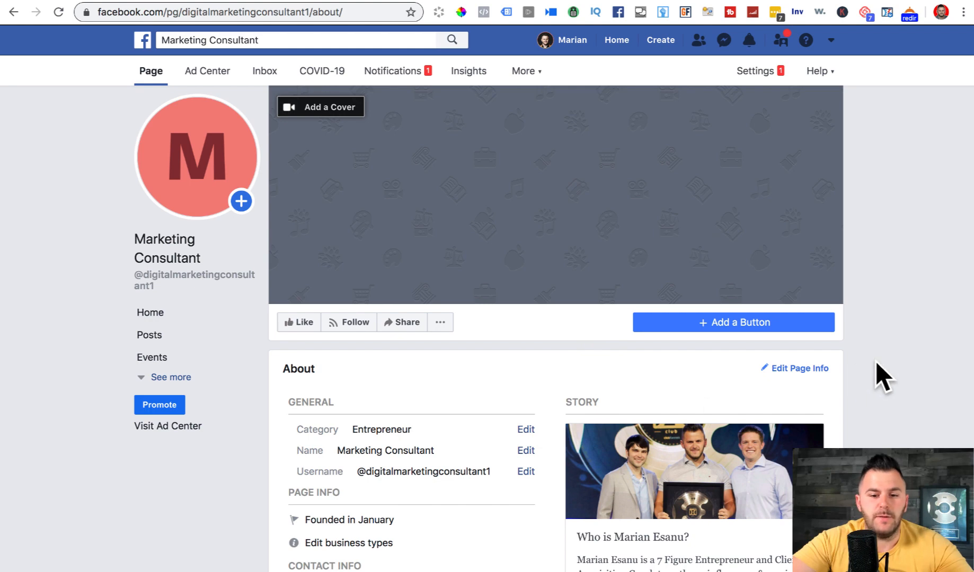
# - Expand the left menu with See more to show Reviews, Videos, Photos, Community and Groups
pyautogui.scroll(-5, 875, 362)
pyautogui.scroll(-3, 876, 362)
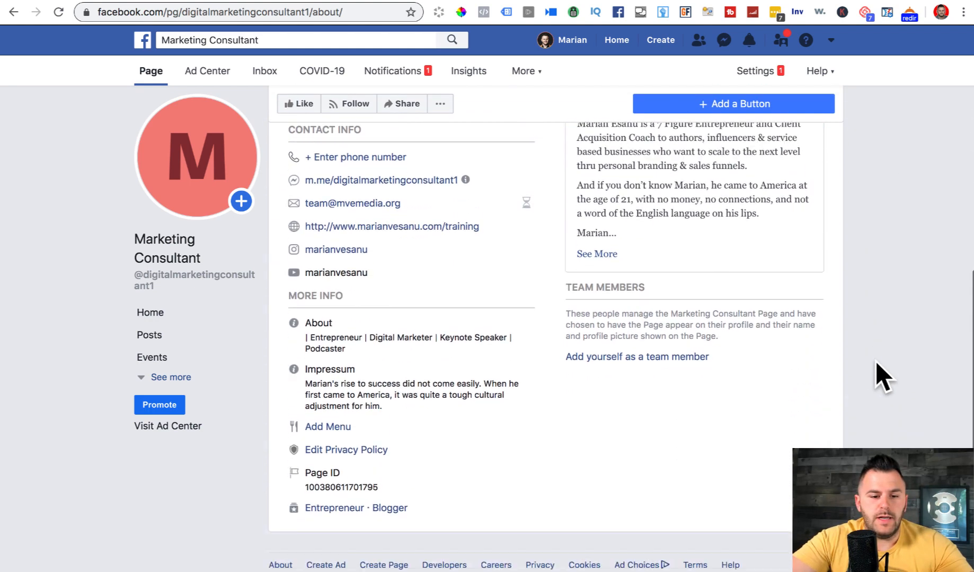
pyautogui.click(162, 379)
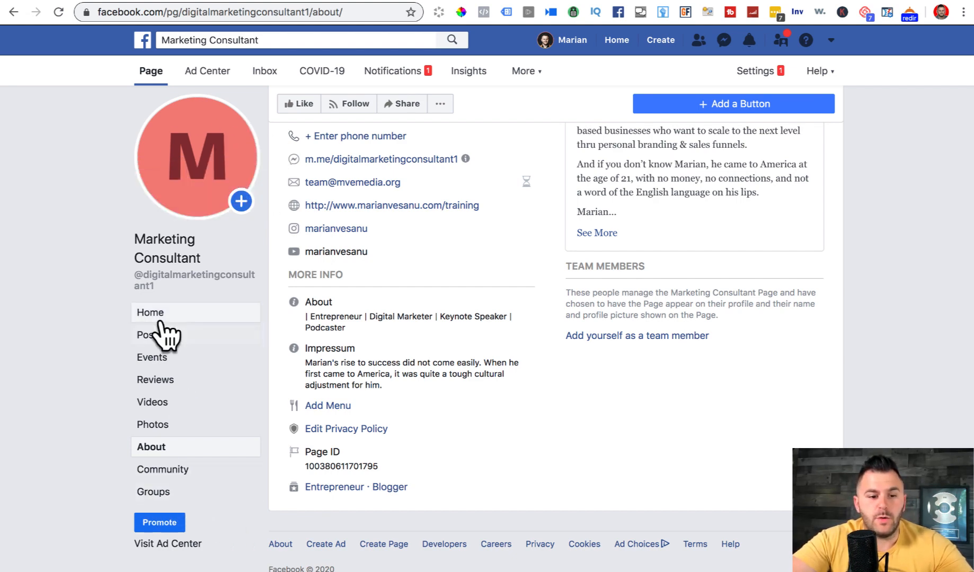
pyautogui.scroll(10, 652, 276)
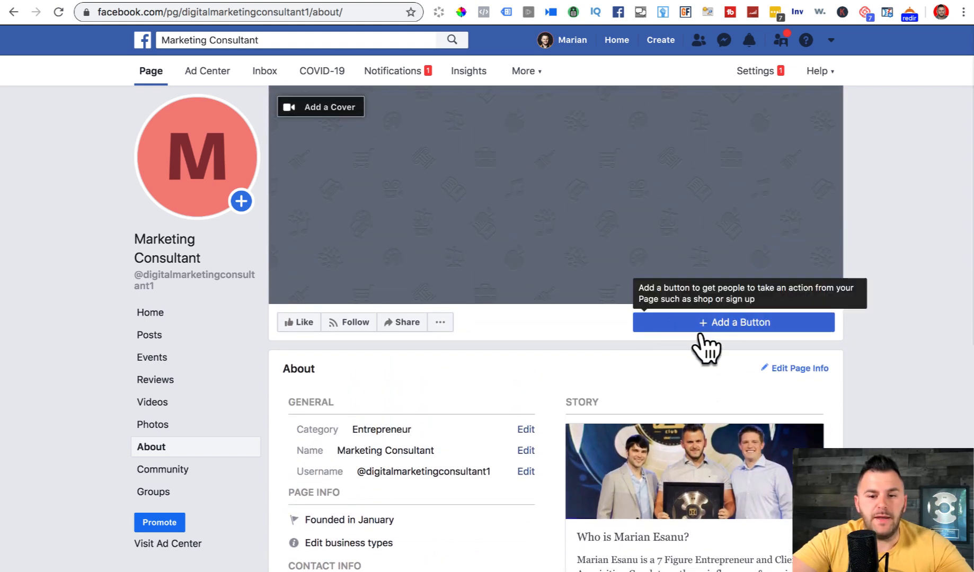
# - Start an action button with Send Message, then close the setup without finishing
pyautogui.click(725, 323)
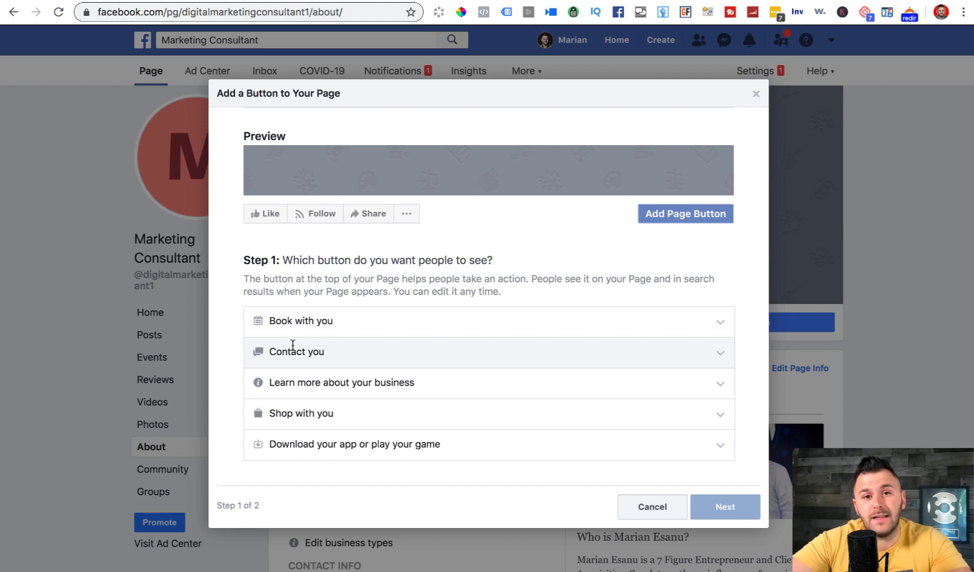
pyautogui.press('Tab')
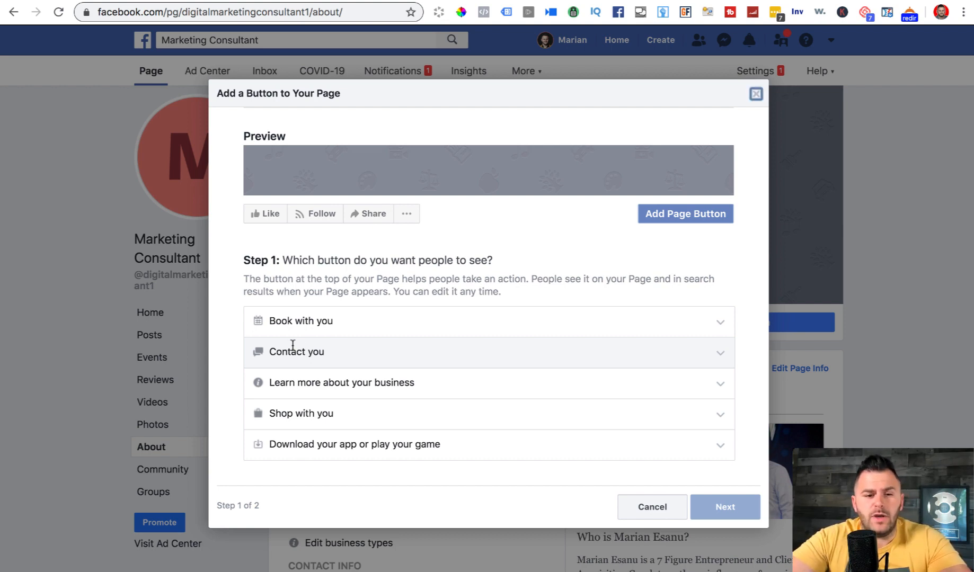
pyautogui.click(293, 348)
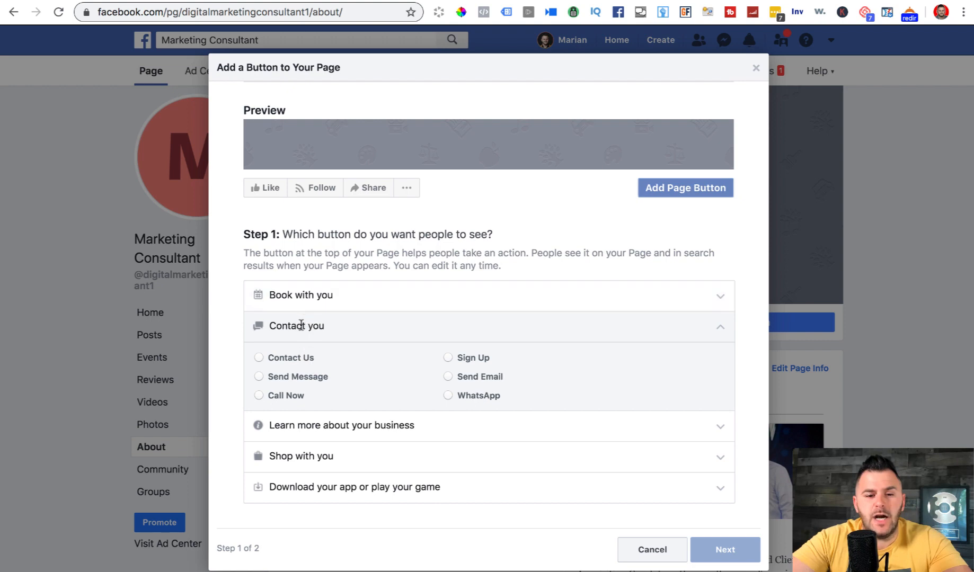
pyautogui.click(259, 377)
pyautogui.click(719, 548)
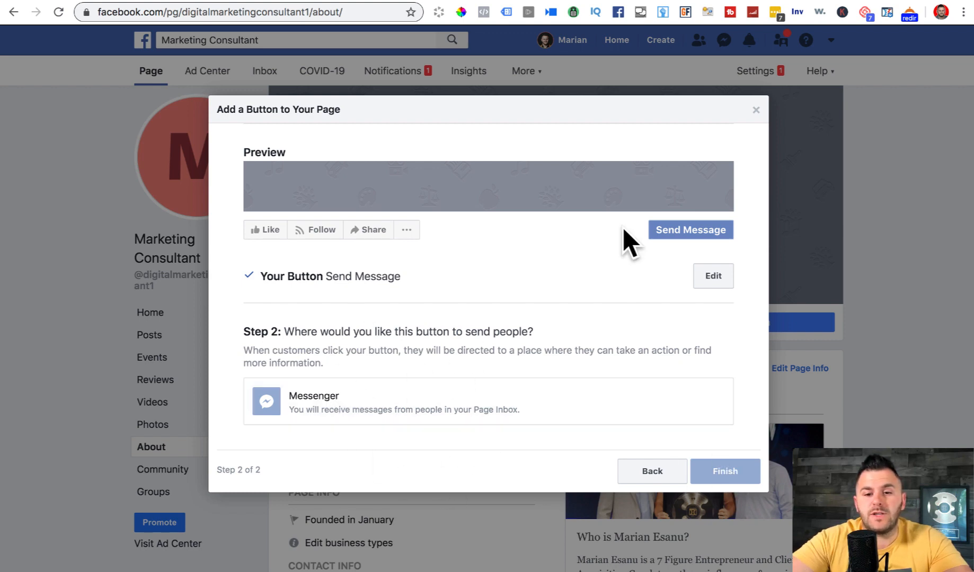
pyautogui.click(755, 109)
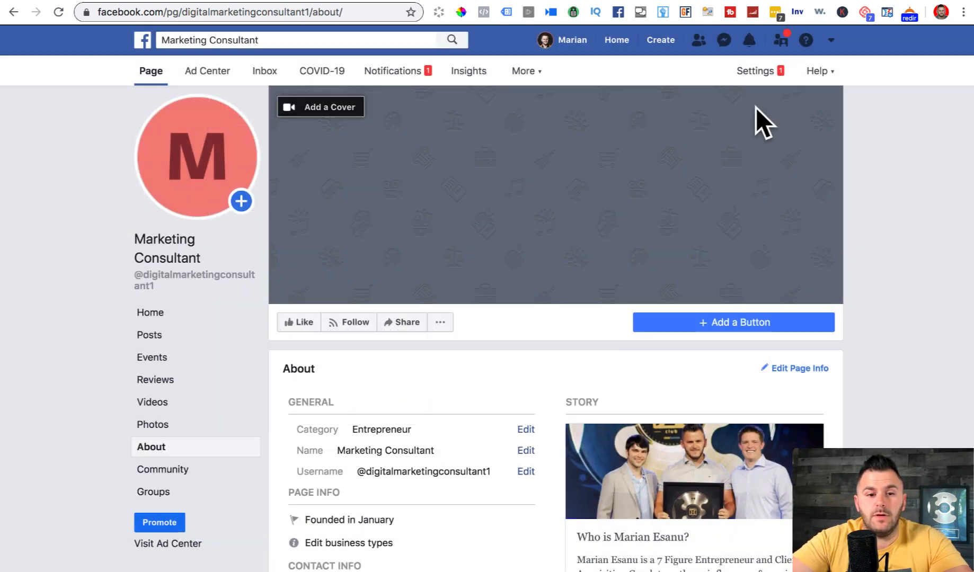
# - Add a Messenger 'Send Message' action button to the Marketing Consultant Page
pyautogui.scroll(-1, 909, 344)
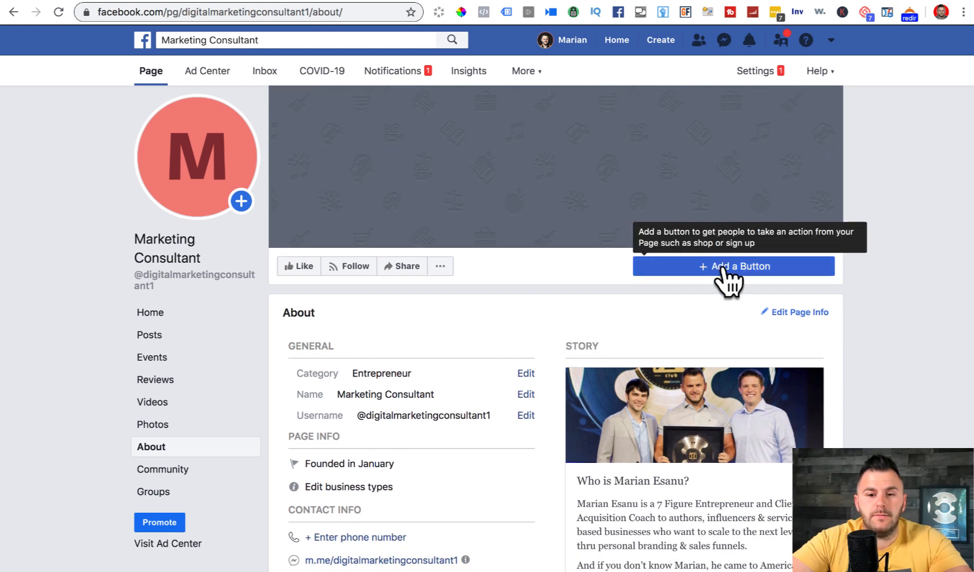
pyautogui.click(724, 270)
pyautogui.click(466, 394)
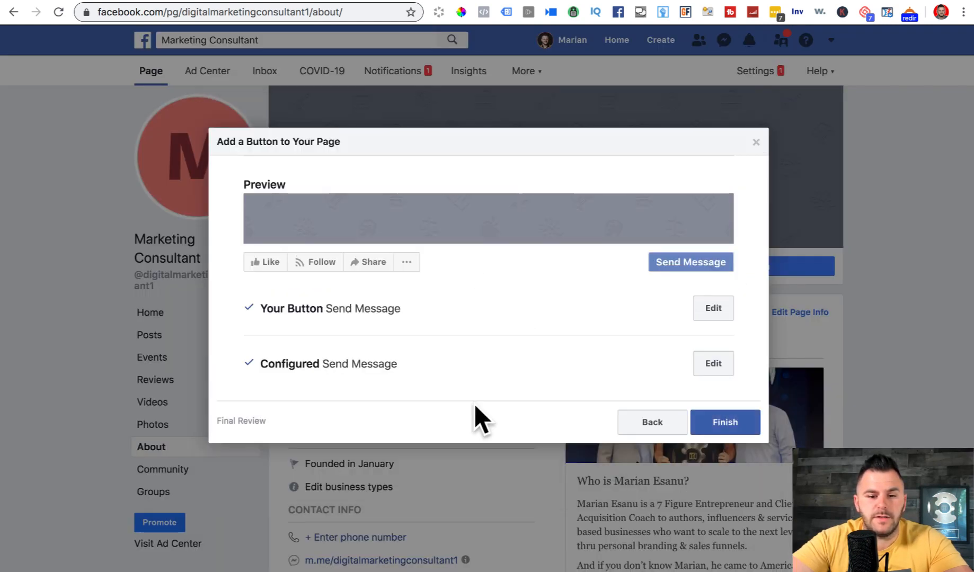
pyautogui.click(734, 425)
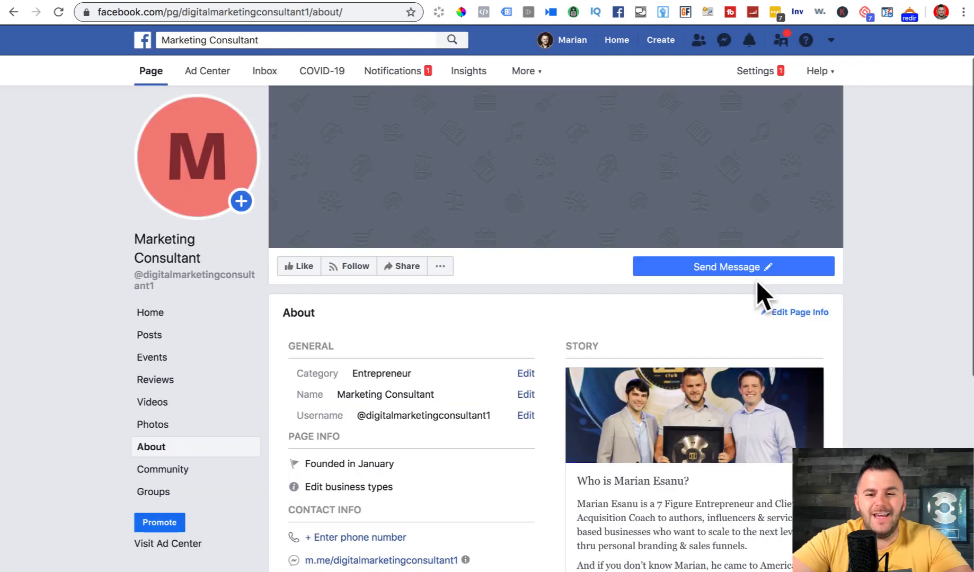
# - Test the Send Message button's chat preview with its suggested questions, then close it
pyautogui.moveTo(740, 271)
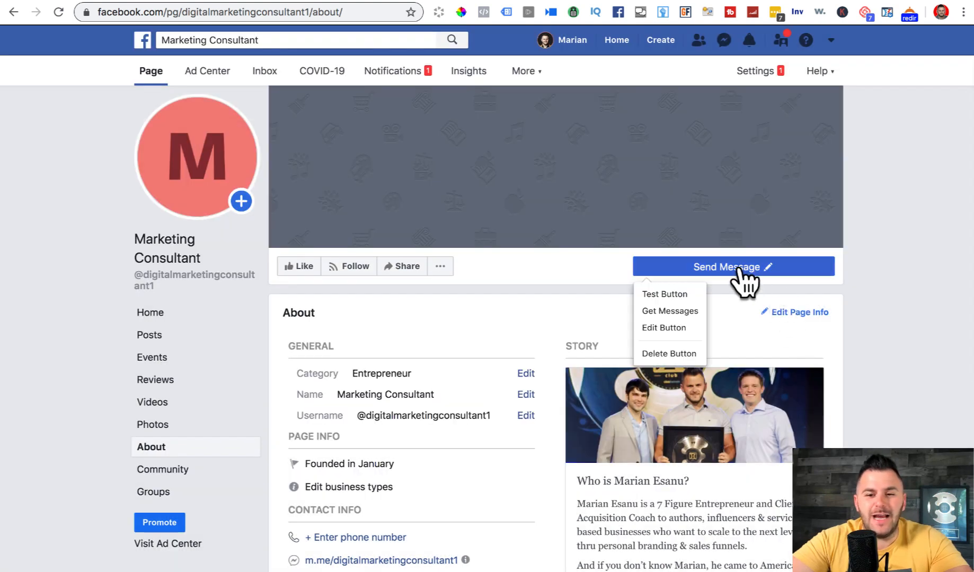
pyautogui.click(663, 294)
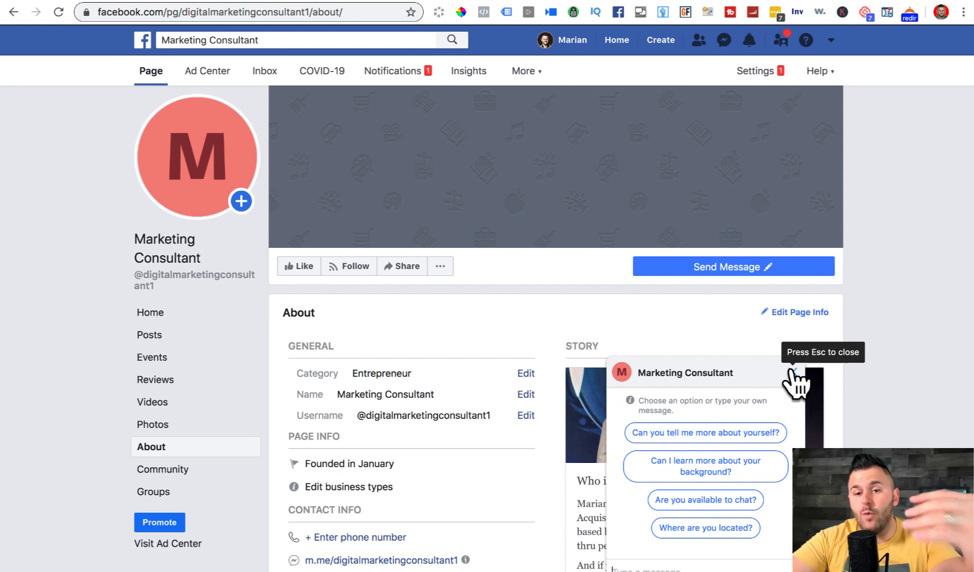
pyautogui.click(791, 372)
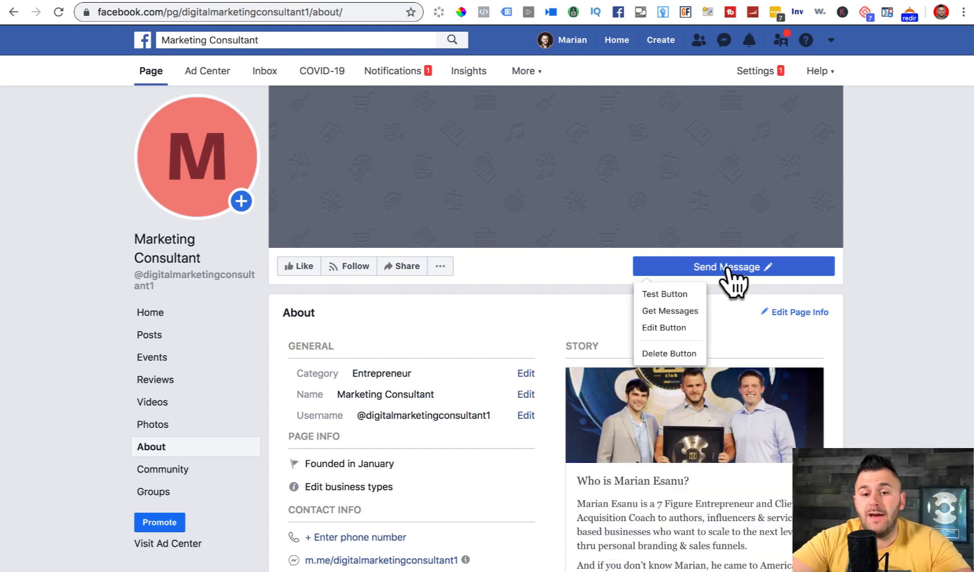
pyautogui.moveTo(719, 271)
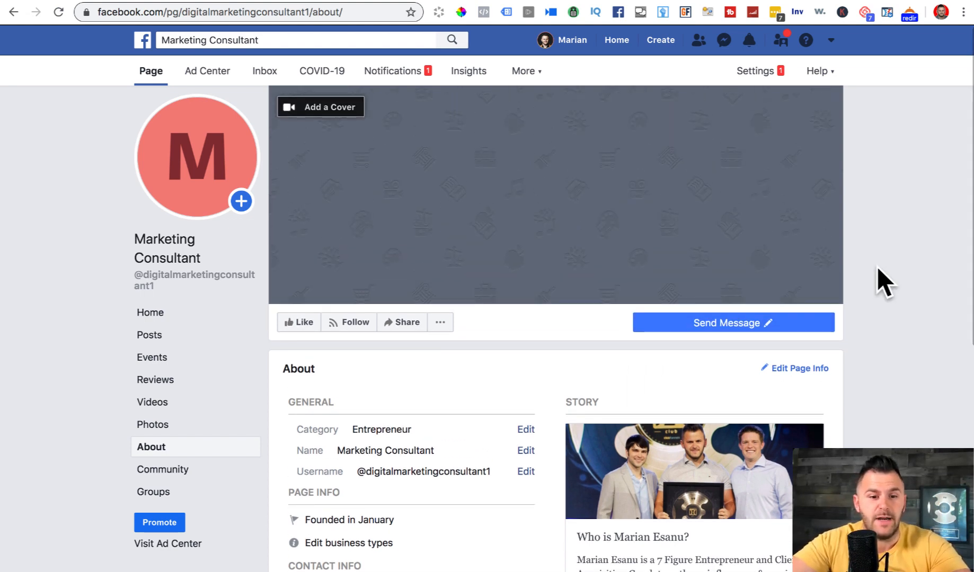
pyautogui.scroll(-7, 750, 309)
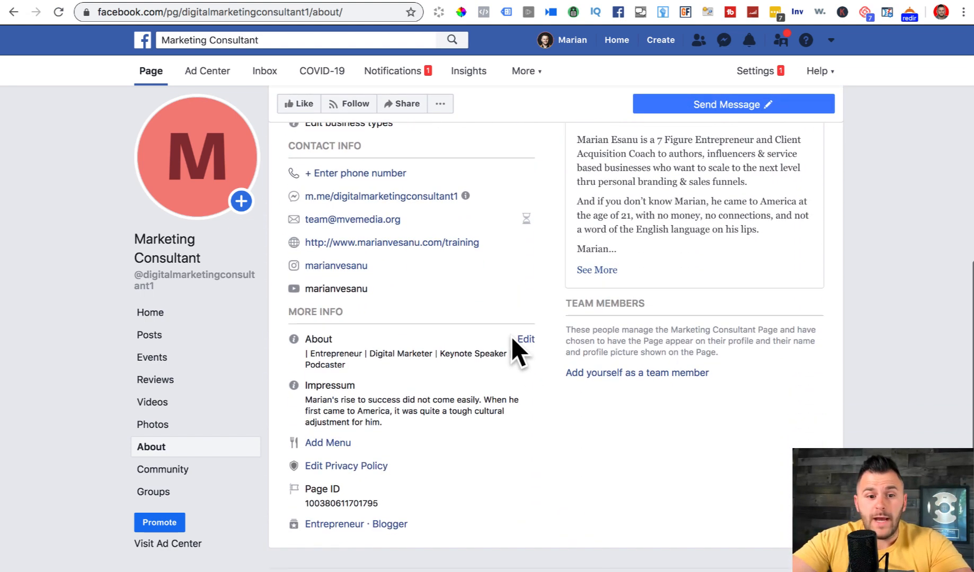
pyautogui.scroll(1, 513, 342)
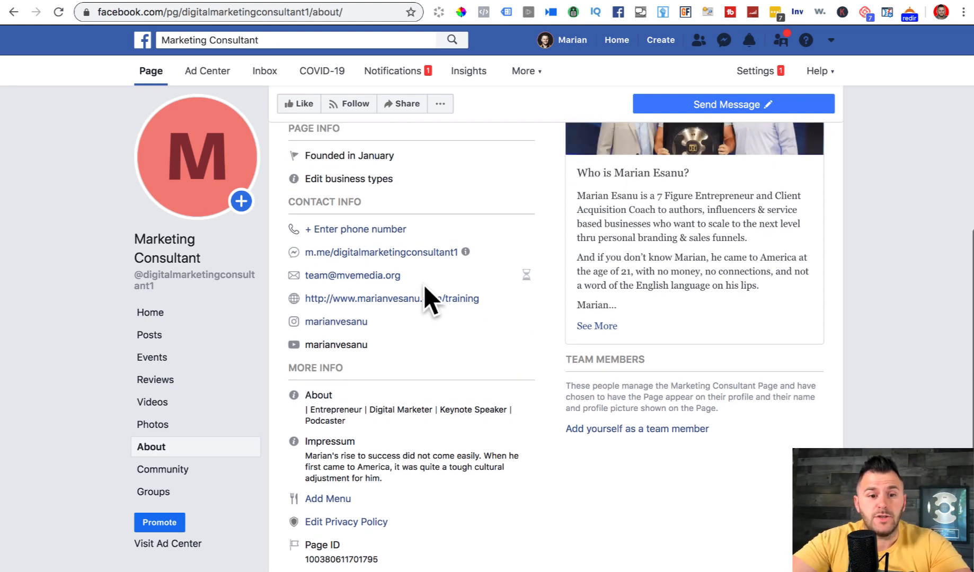
pyautogui.scroll(4, 423, 284)
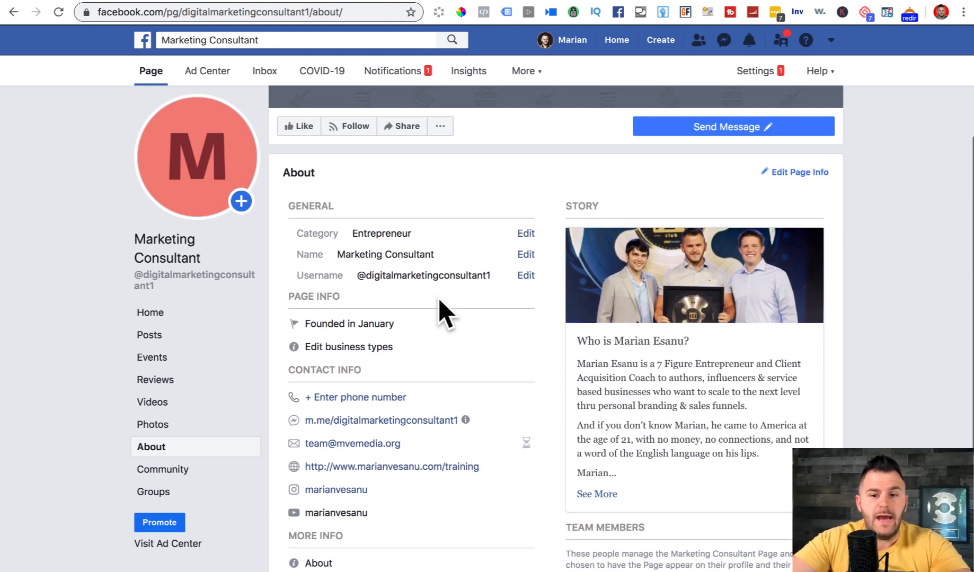
pyautogui.click(732, 165)
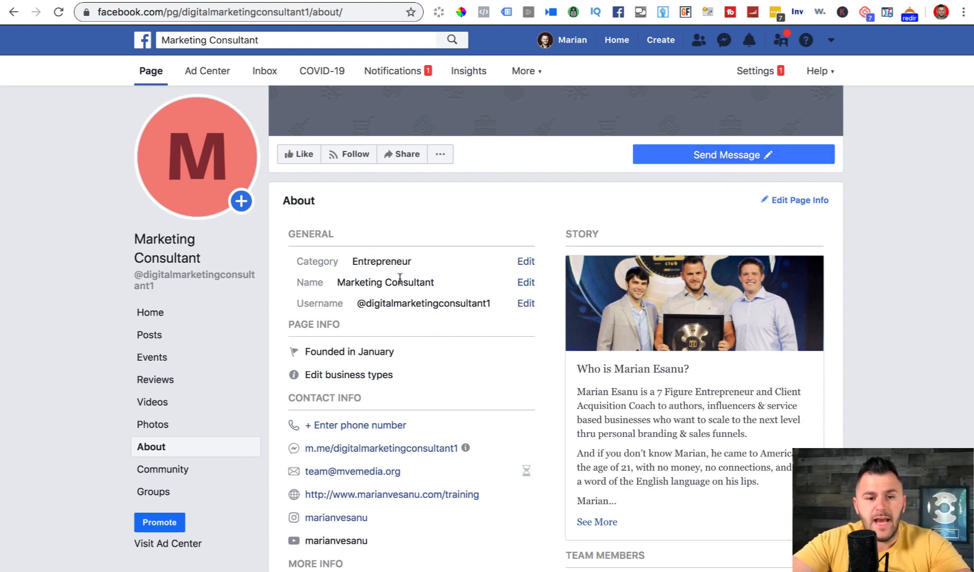
pyautogui.scroll(-2, 340, 318)
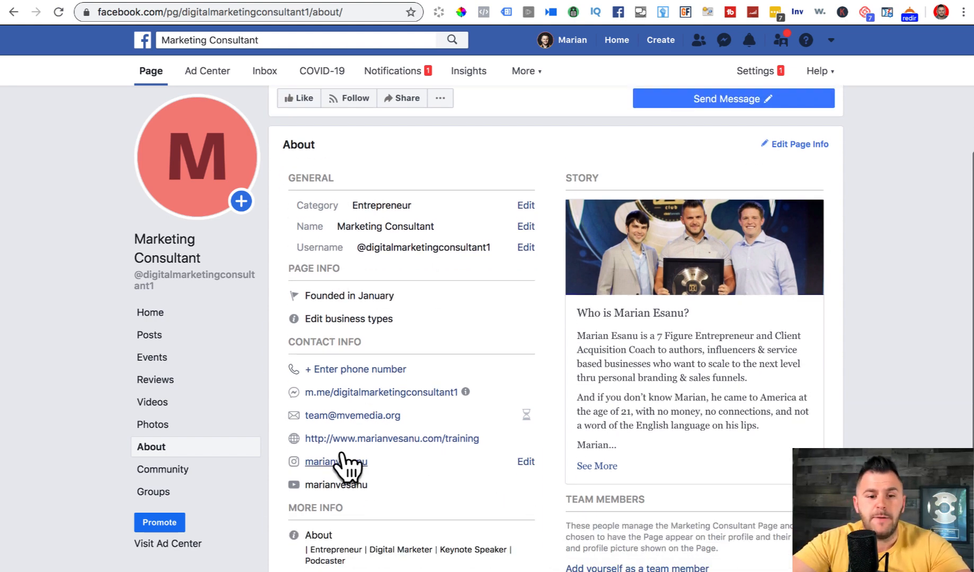
pyautogui.scroll(-5, 341, 454)
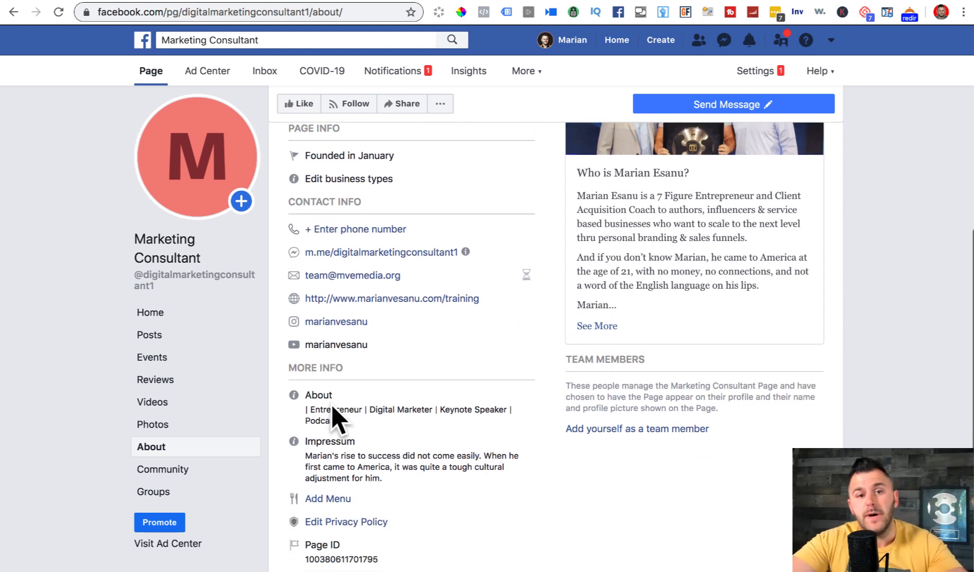
pyautogui.scroll(-3, 332, 408)
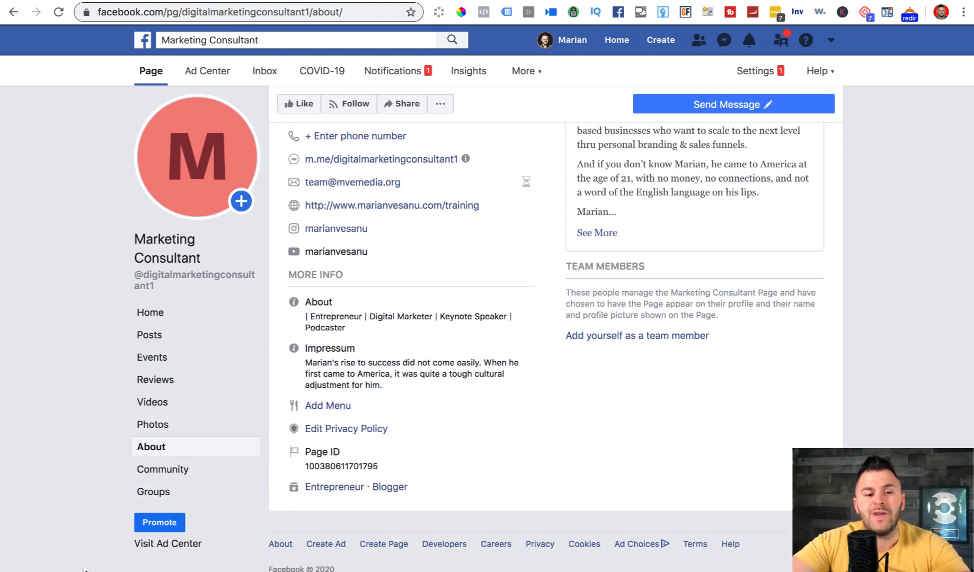
pyautogui.scroll(1, 605, 56)
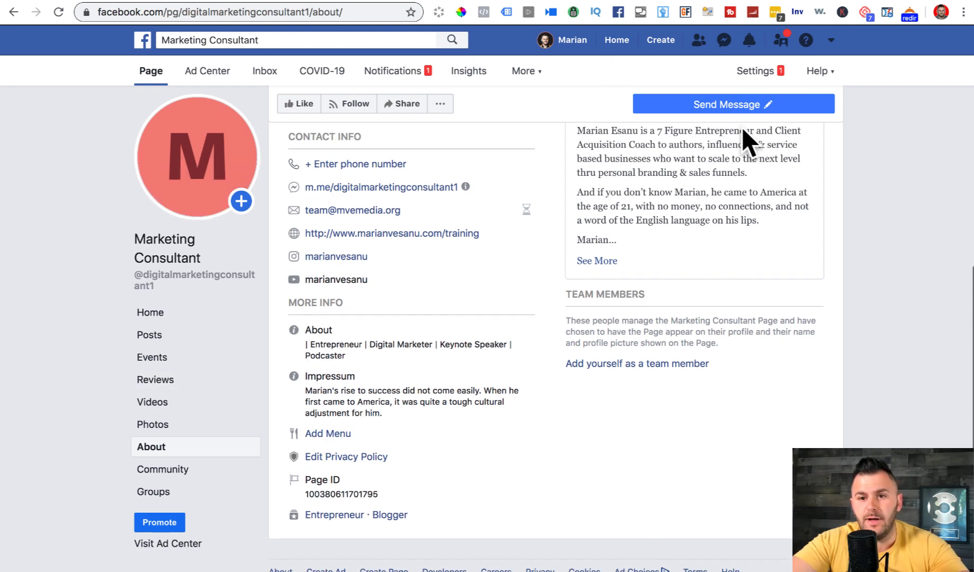
pyautogui.scroll(10, 743, 132)
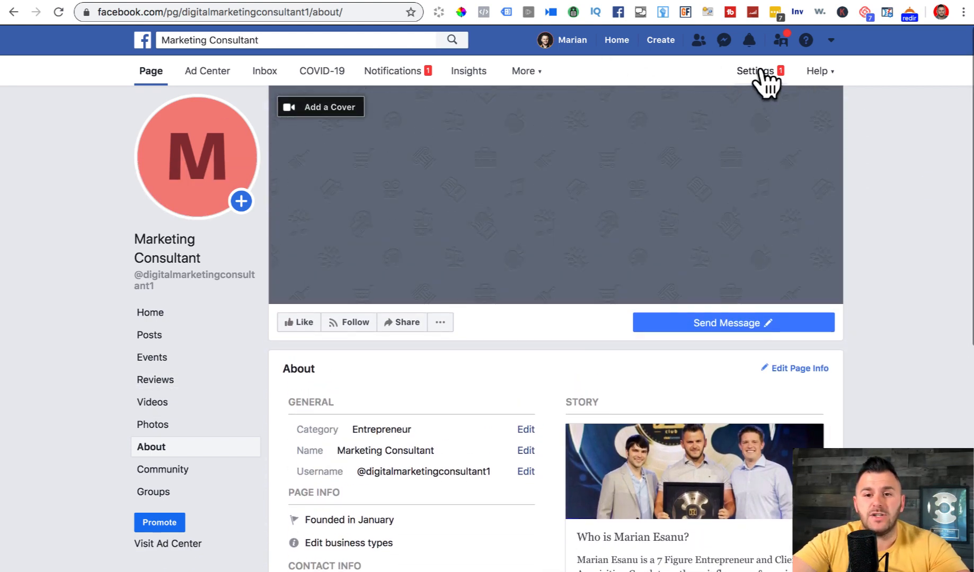
# - Add a Shop tab to the Page in its Templates and Tabs settings
pyautogui.click(761, 72)
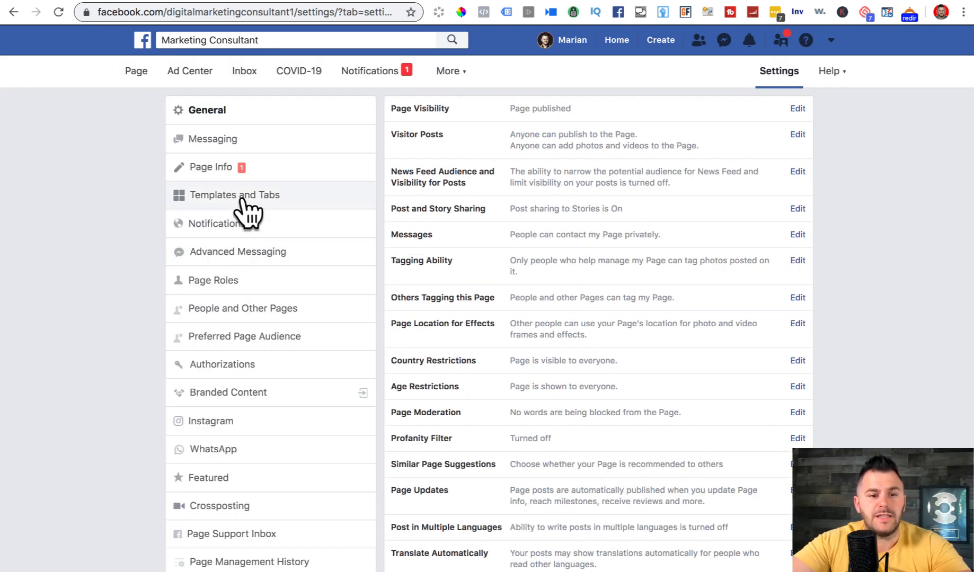
pyautogui.click(244, 197)
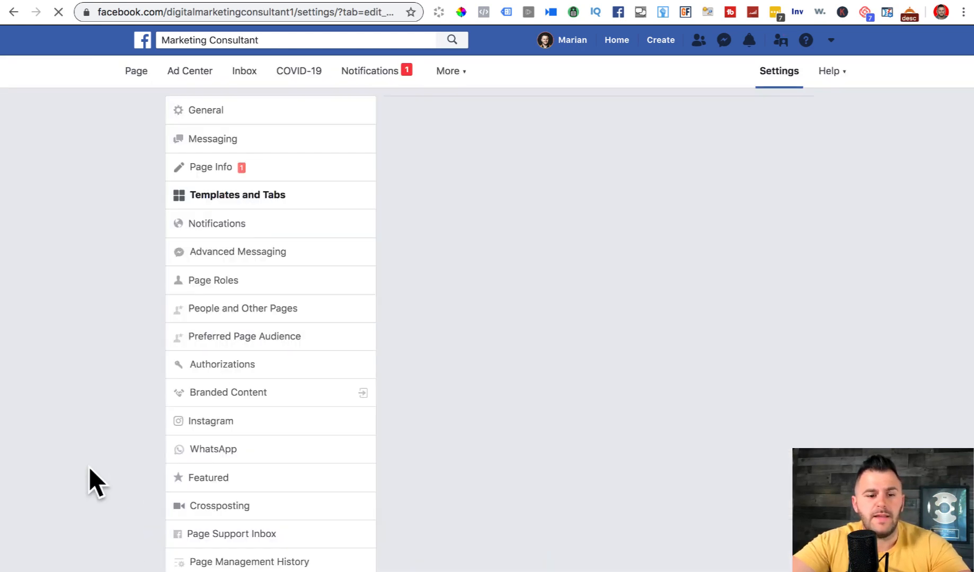
pyautogui.scroll(-5, 89, 467)
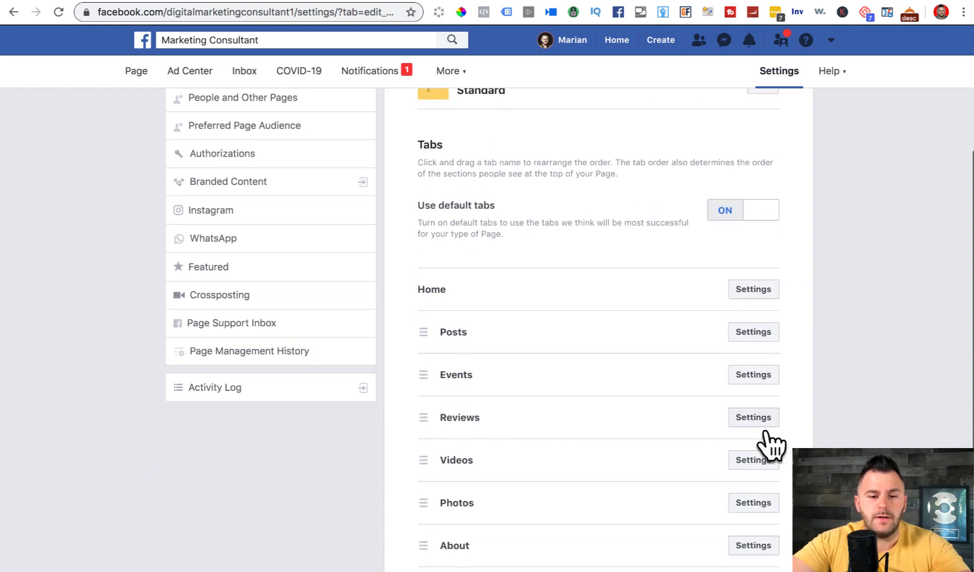
pyautogui.scroll(-4, 580, 463)
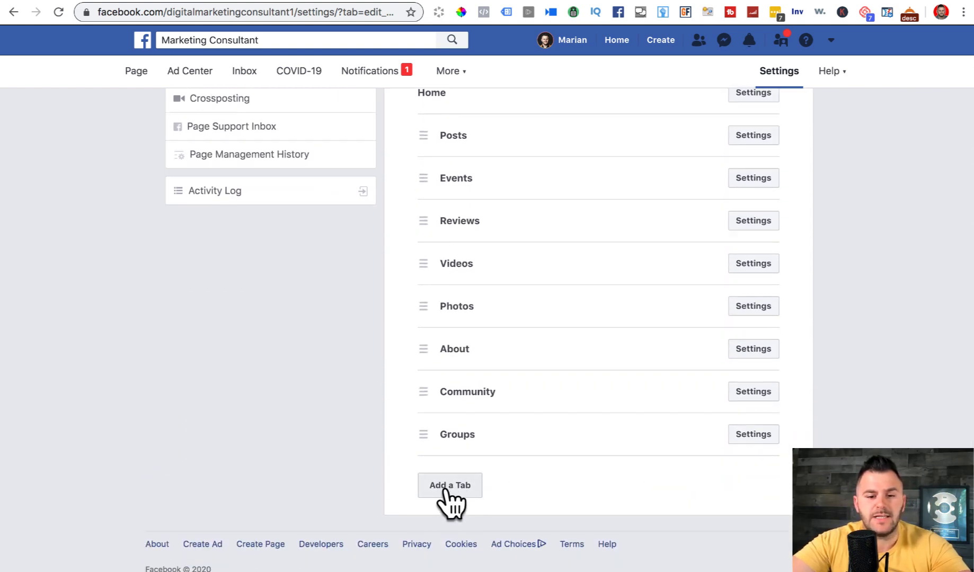
pyautogui.click(445, 488)
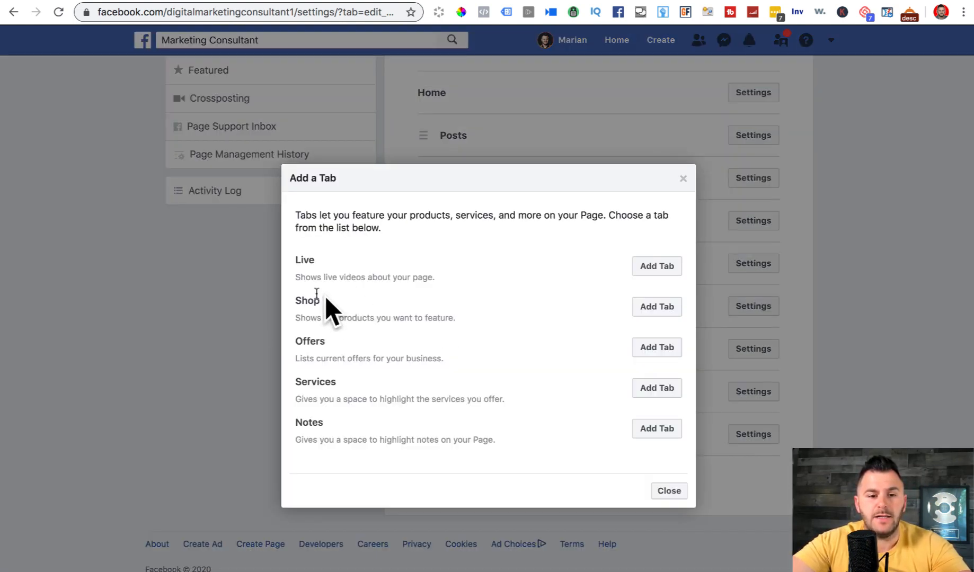
pyautogui.click(657, 306)
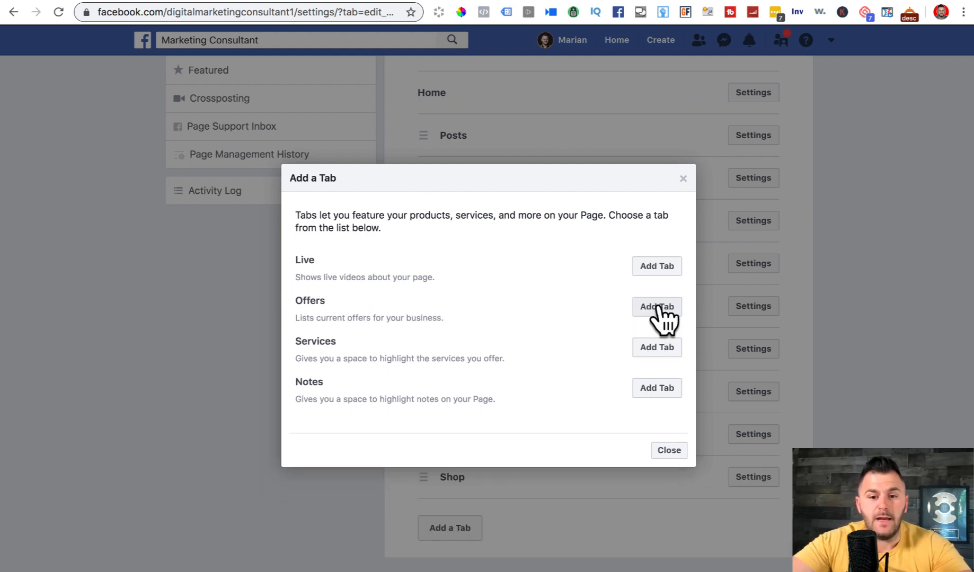
# - Close the tab list and return to the Page's Home view
pyautogui.click(669, 452)
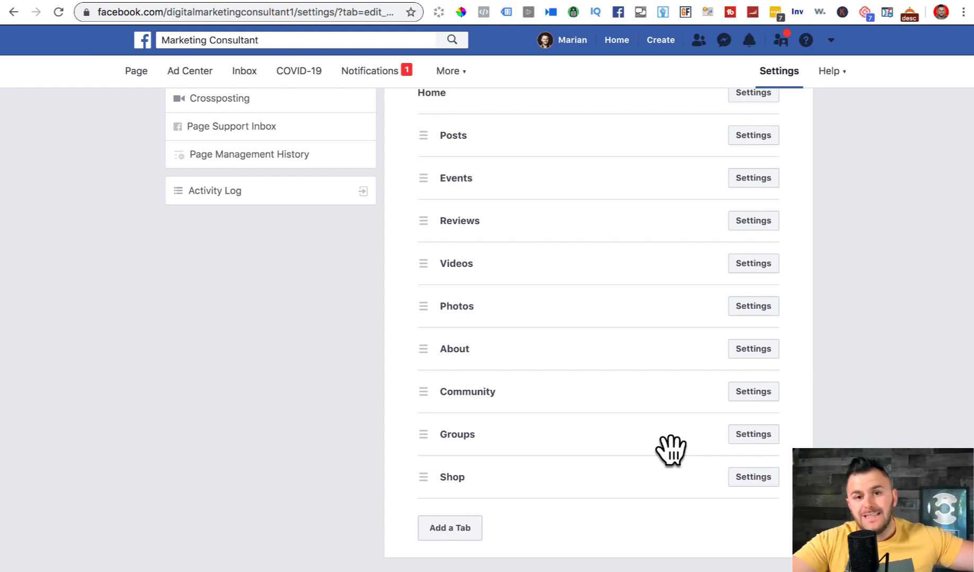
pyautogui.scroll(8, 671, 450)
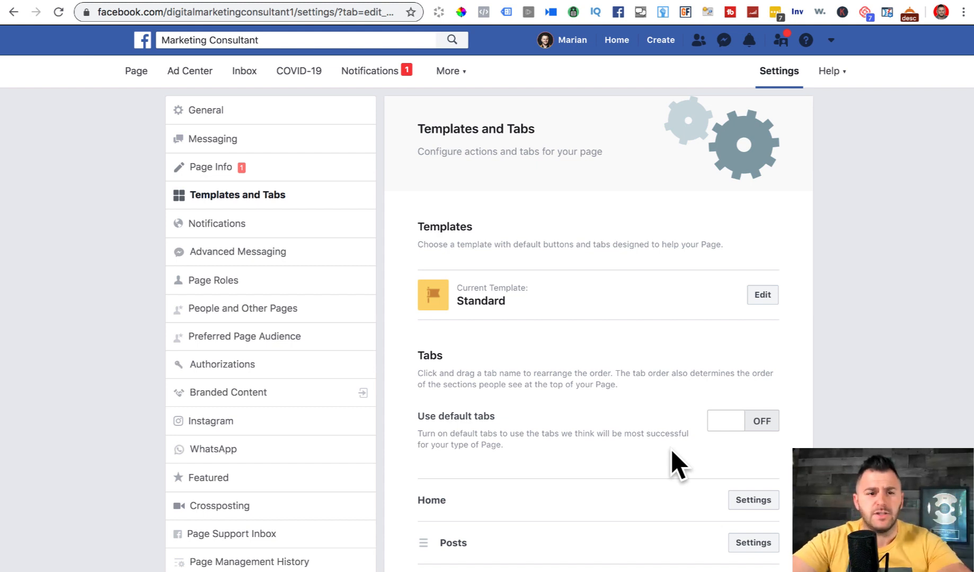
pyautogui.click(131, 73)
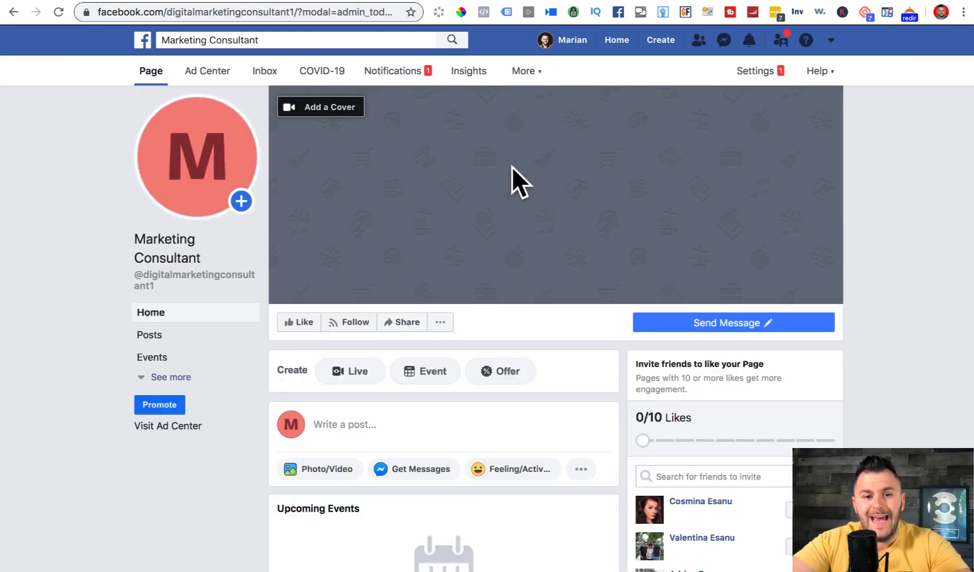
# - View the current 'M' profile picture, then close the photo viewer
pyautogui.moveTo(216, 154)
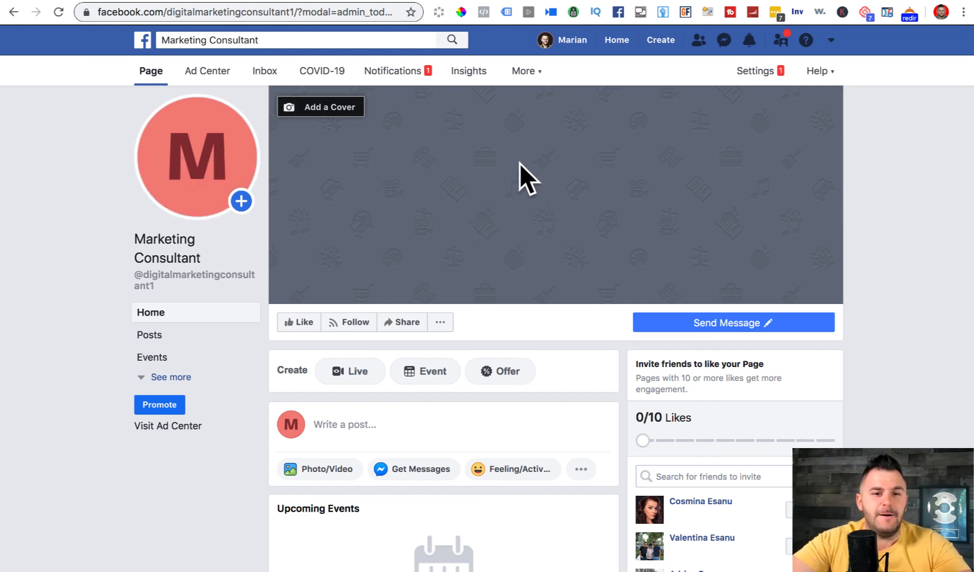
pyautogui.moveTo(161, 159)
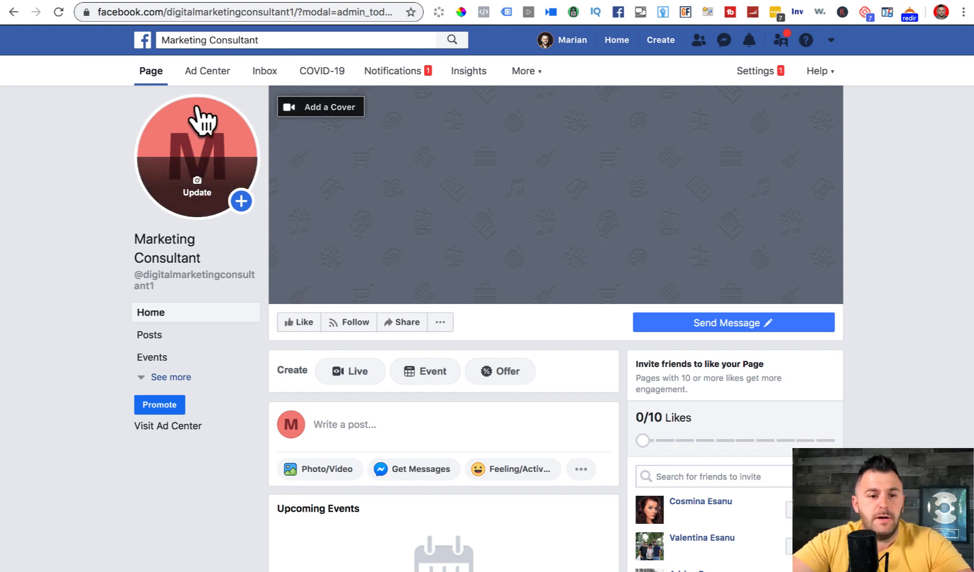
pyautogui.click(202, 133)
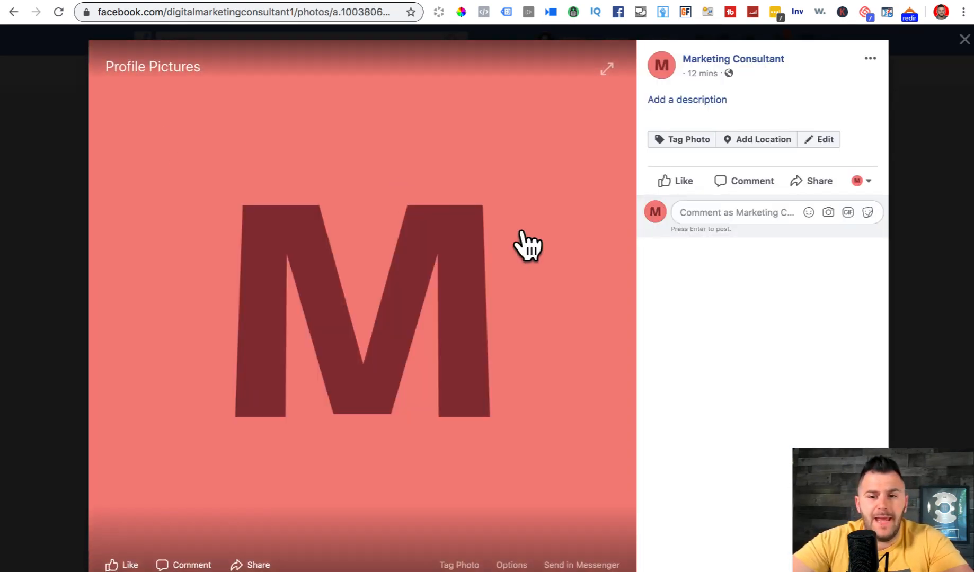
pyautogui.click(964, 39)
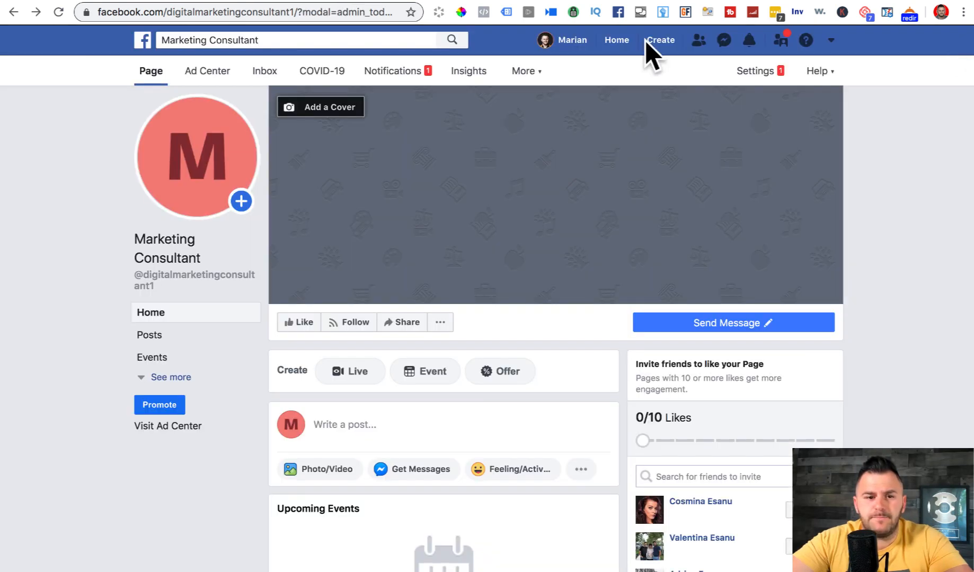
pyautogui.click(194, 195)
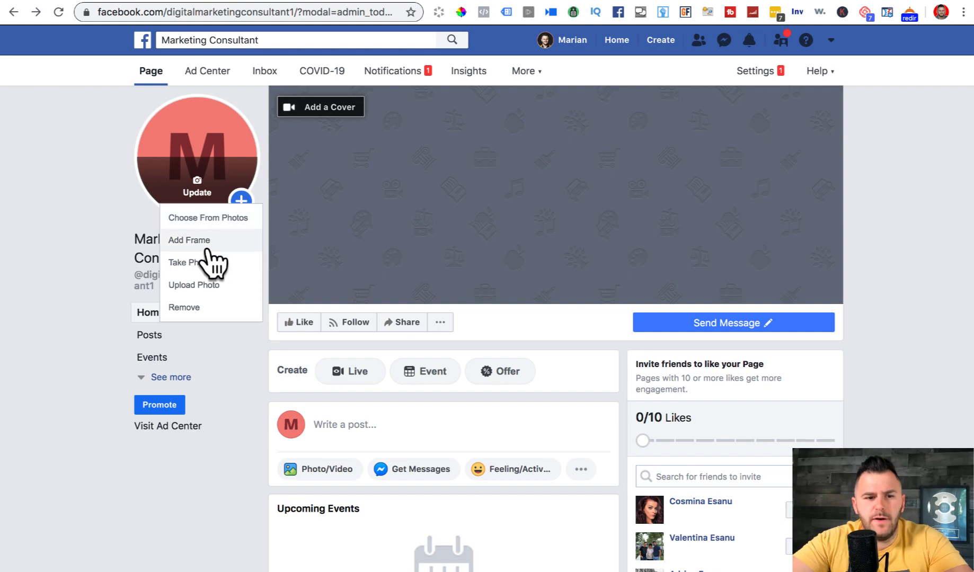
pyautogui.click(204, 285)
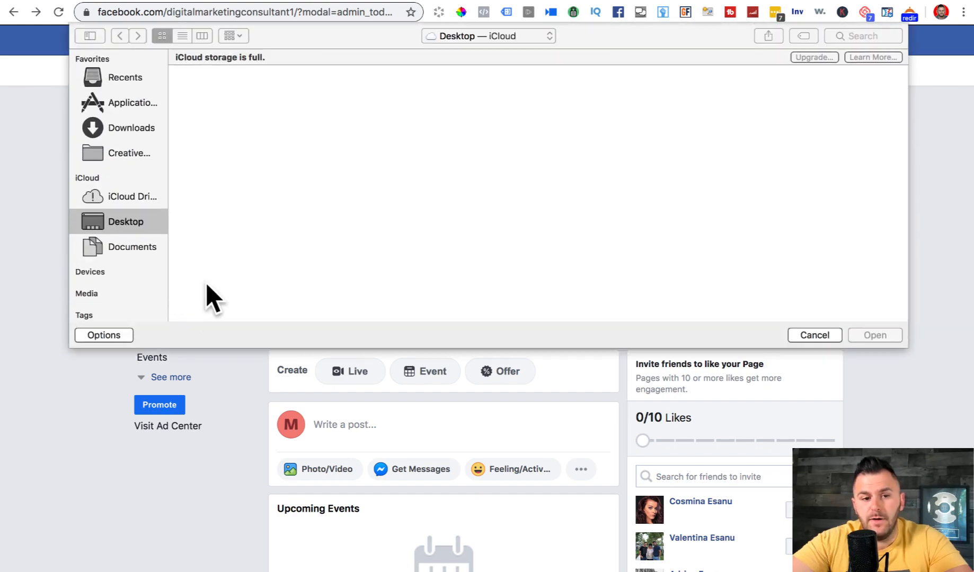
pyautogui.click(120, 130)
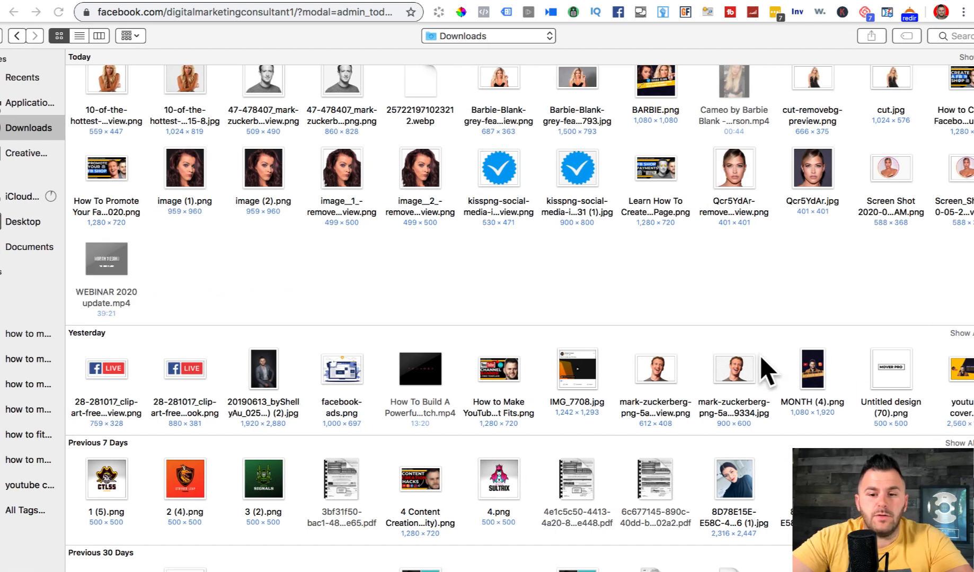
pyautogui.click(743, 363)
pyautogui.scroll(-3, 743, 361)
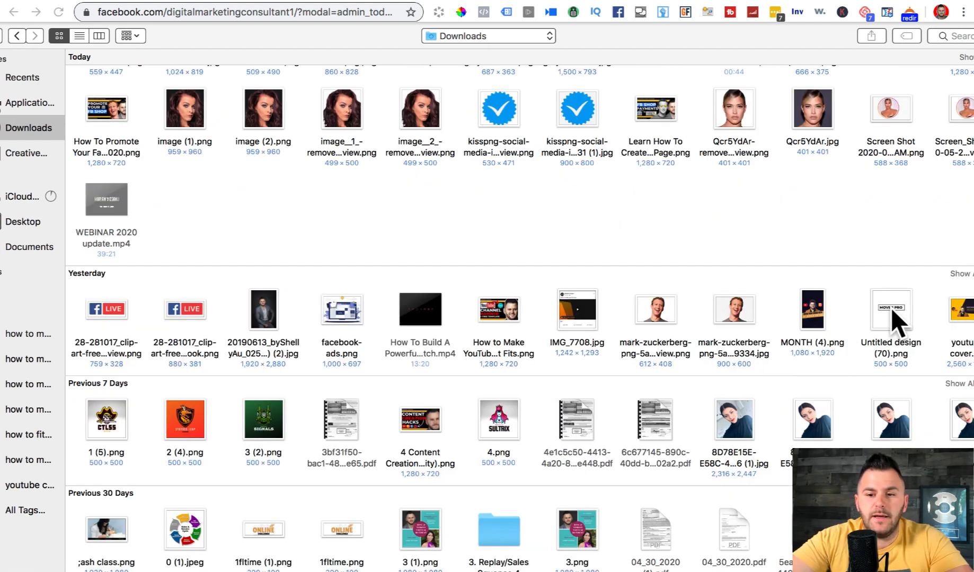
pyautogui.hscroll(5, 891, 308)
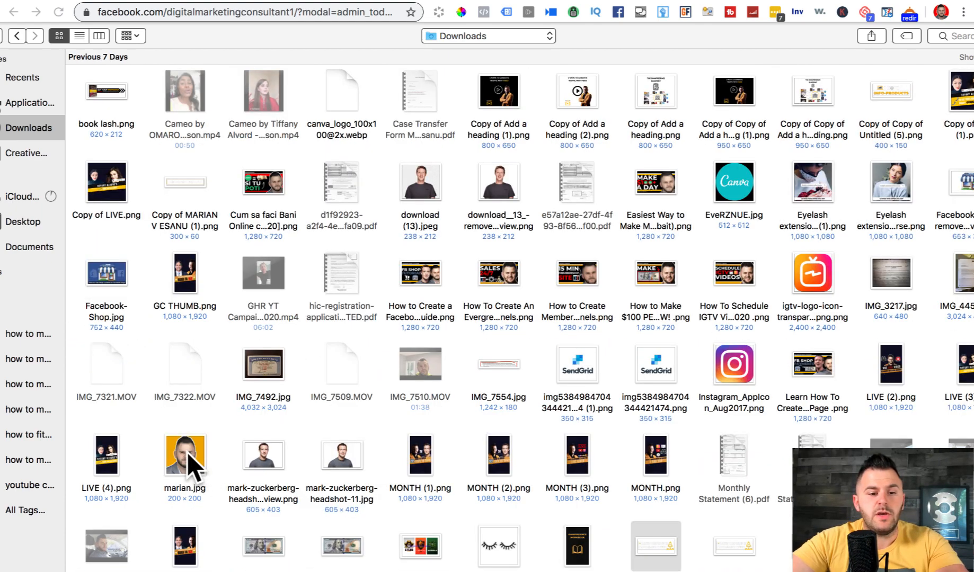
pyautogui.click(184, 453)
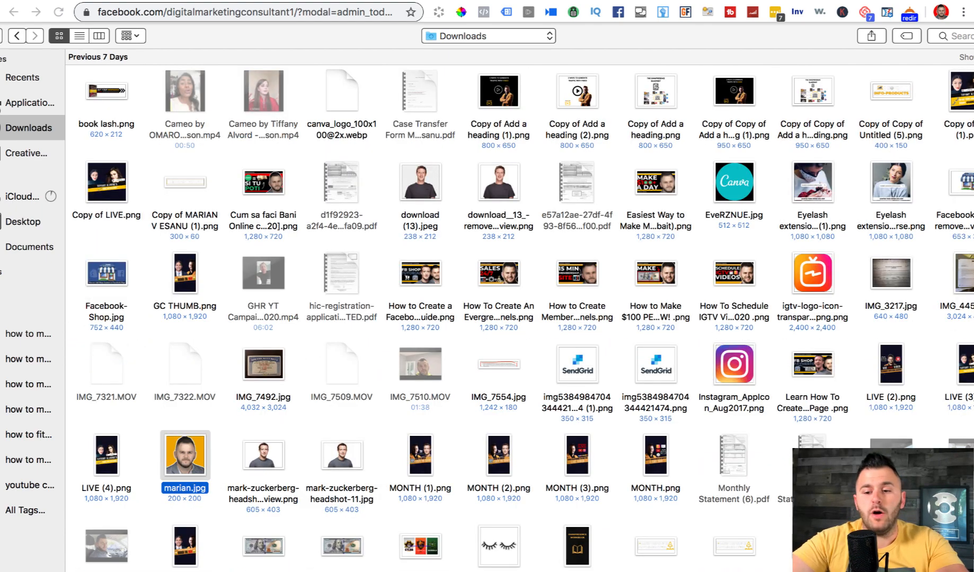
pyautogui.press('Return')
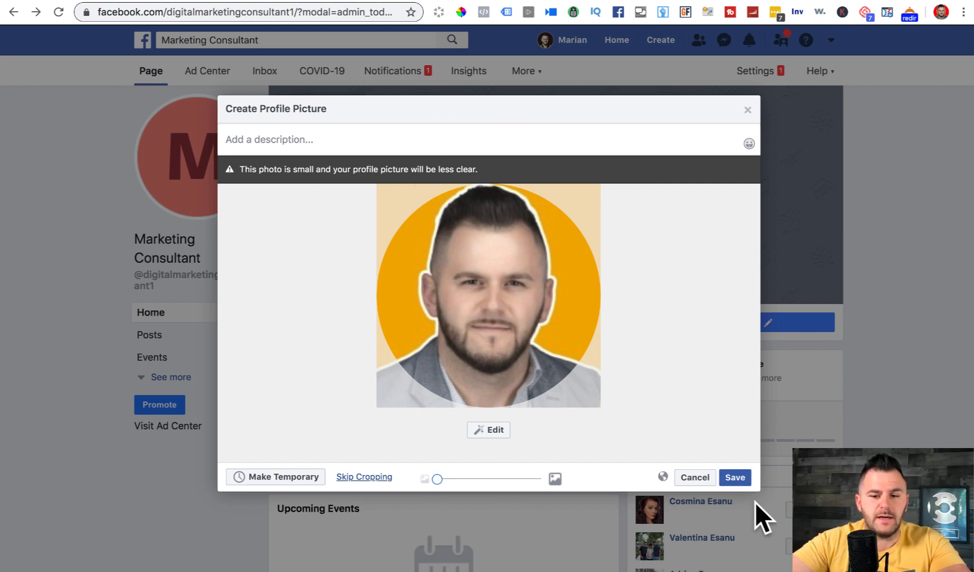
pyautogui.click(730, 478)
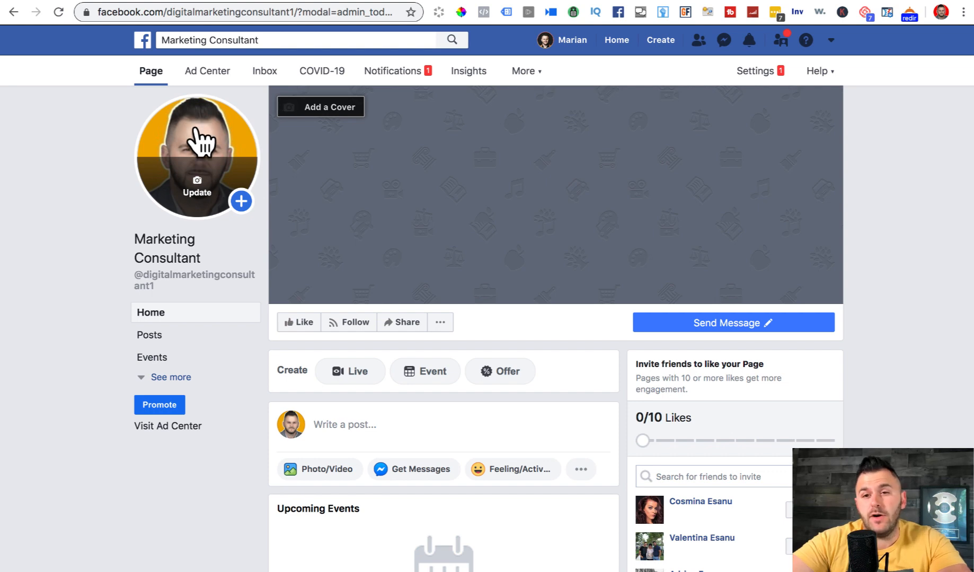
pyautogui.click(87, 1)
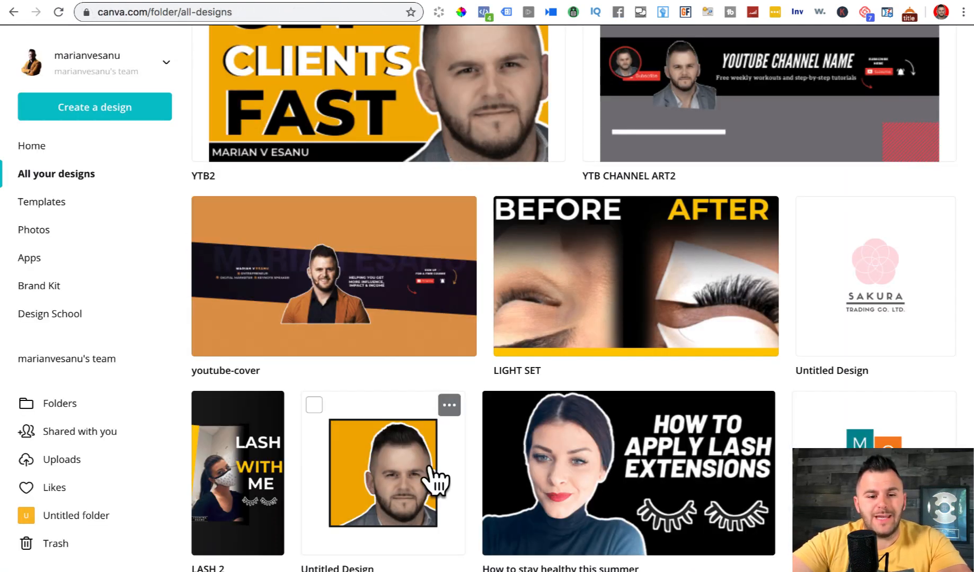
# - Create a new 500 × 500 px Logo design by searching 'log' in Create a design
pyautogui.click(399, 469)
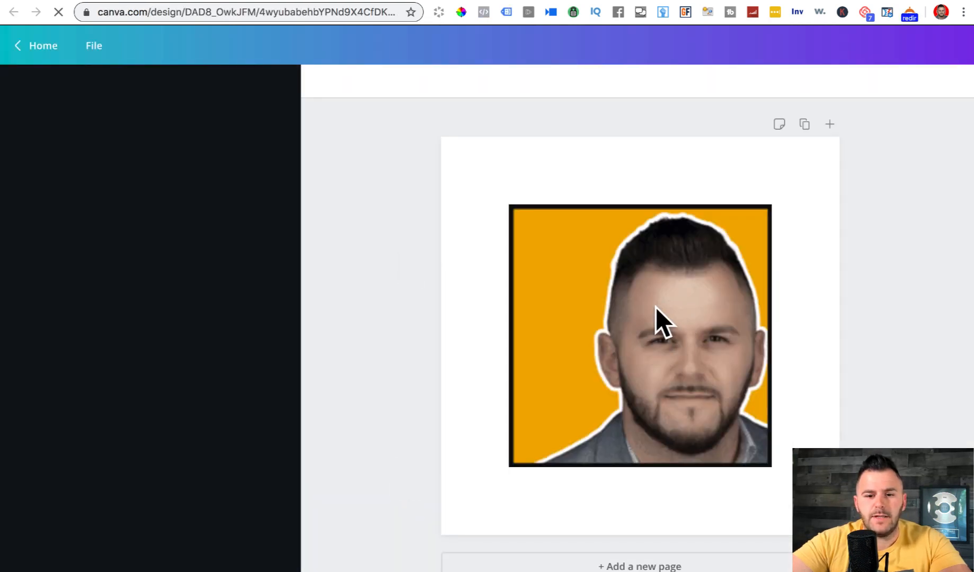
pyautogui.click(657, 309)
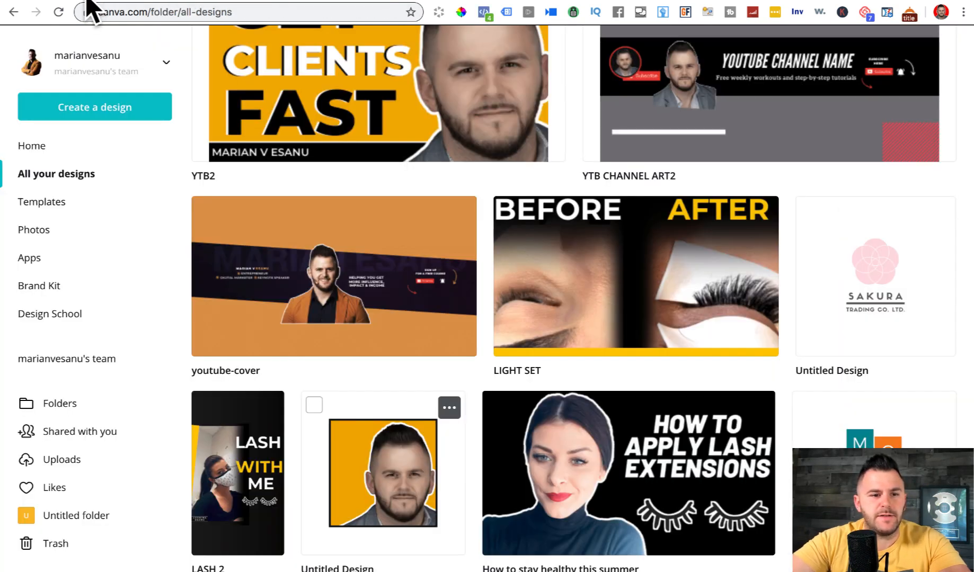
pyautogui.click(91, 109)
pyautogui.write('ins')
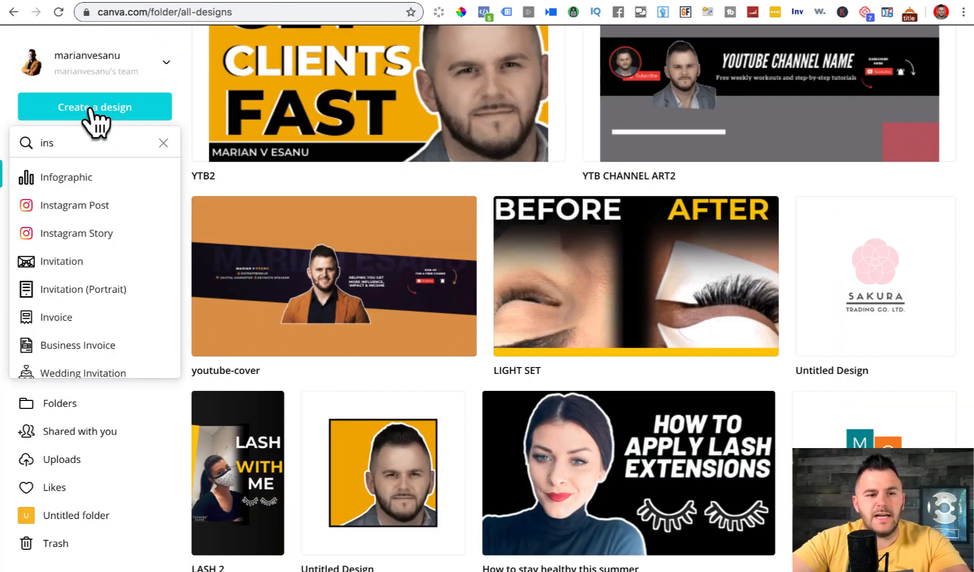
pyautogui.write('lo')
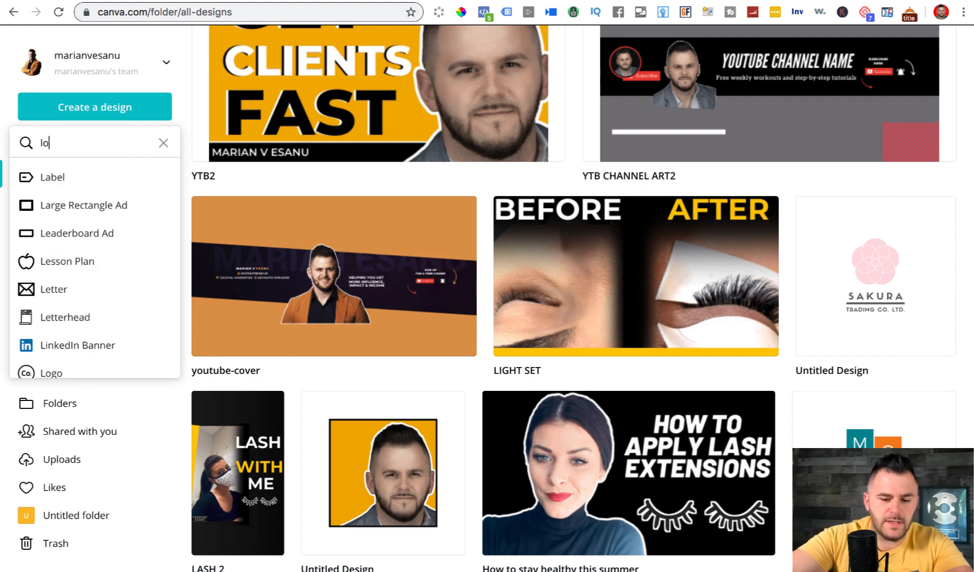
pyautogui.press('BackSpace')
pyautogui.press('BackSpace')
pyautogui.write('g')
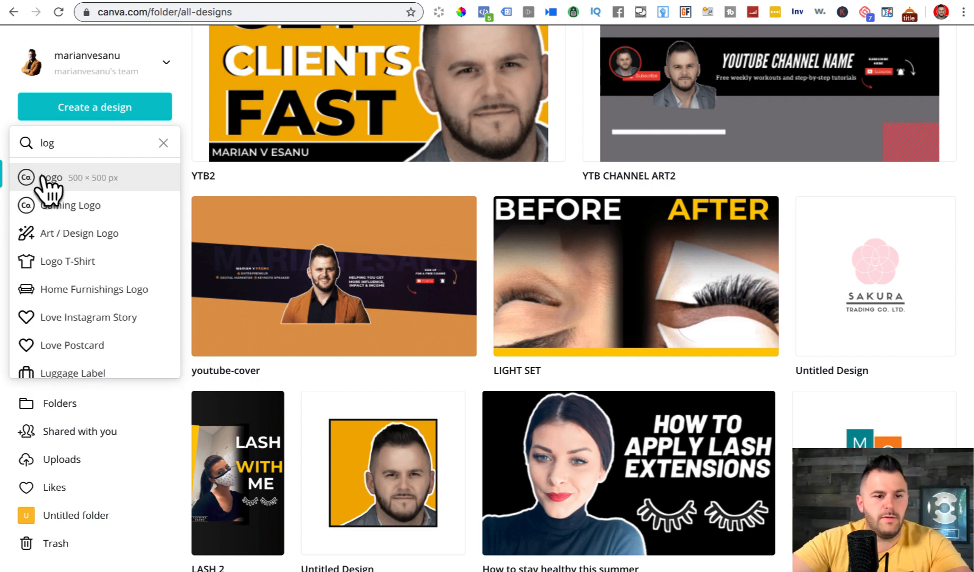
pyautogui.click(48, 177)
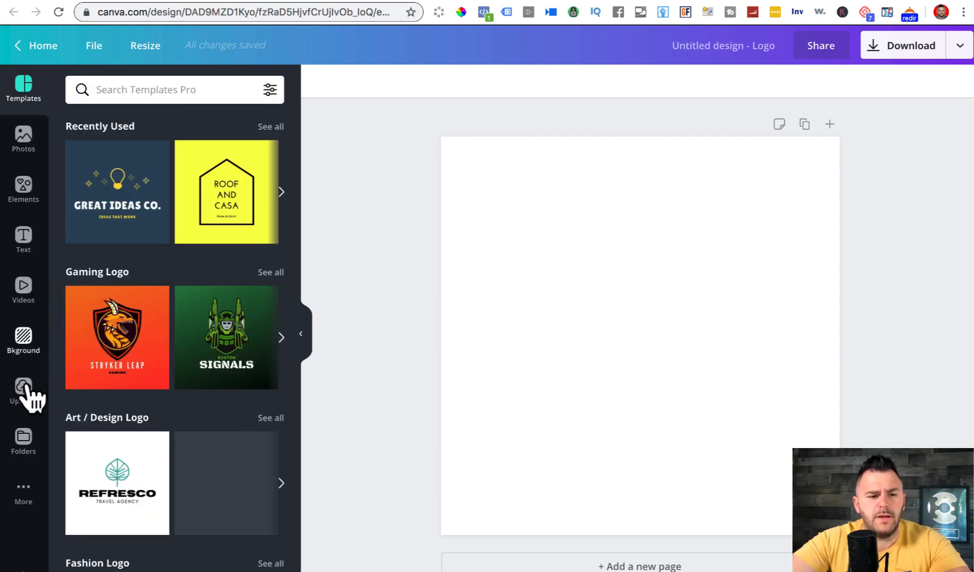
# - Browse the Uploads library beside the blank Logo to find the original portrait
pyautogui.click(25, 395)
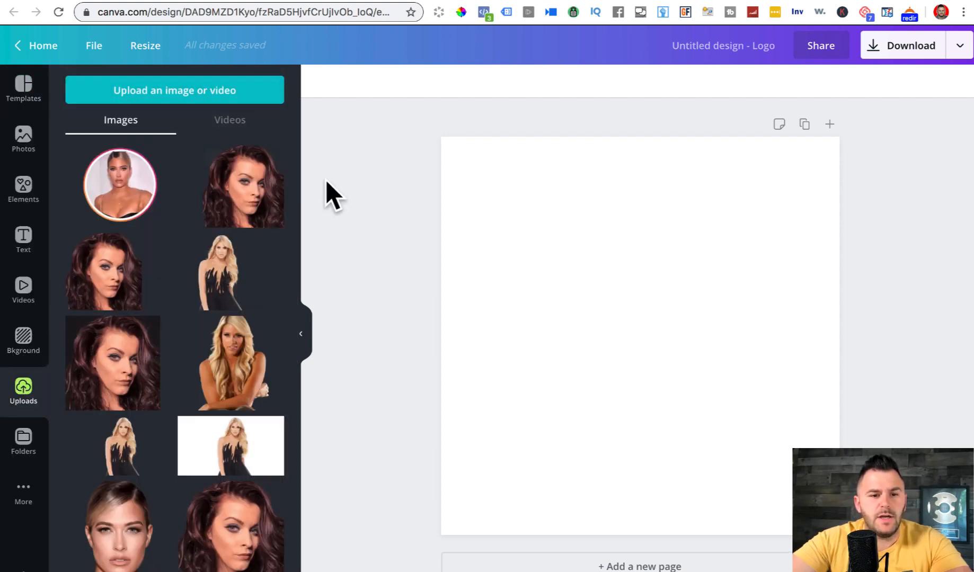
pyautogui.scroll(-5, 297, 211)
pyautogui.moveTo(300, 311); pyautogui.dragTo(354, 559)
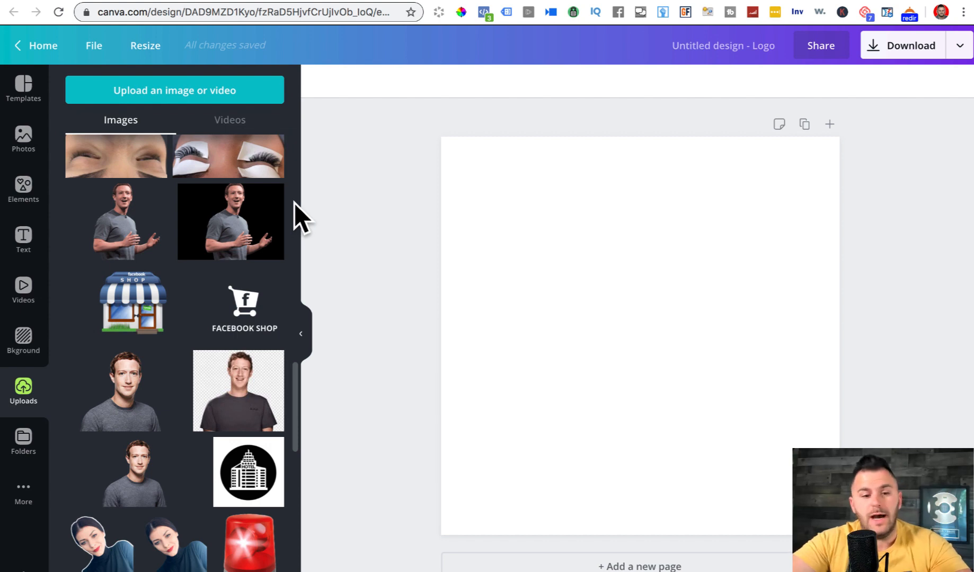
pyautogui.scroll(-10, 296, 448)
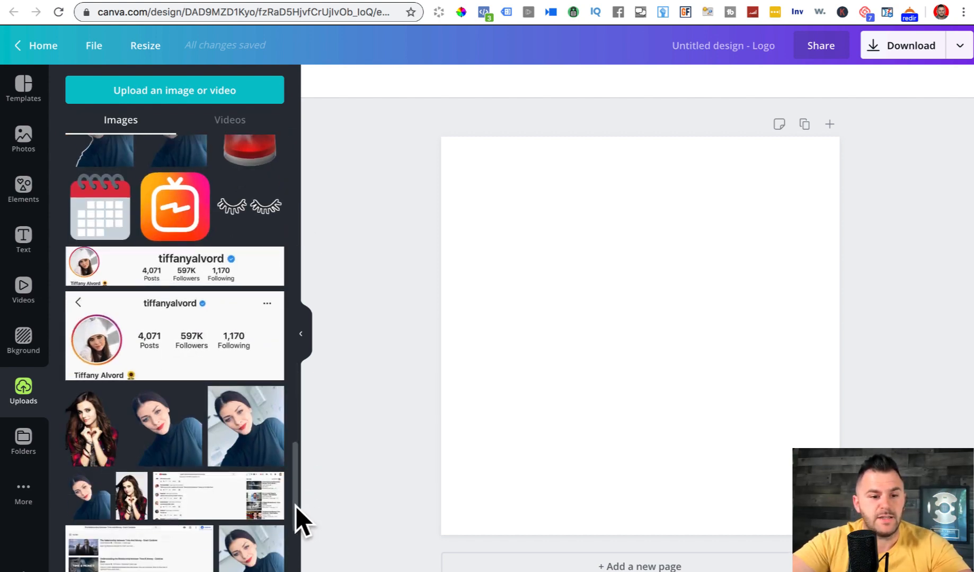
pyautogui.scroll(-5, 299, 530)
pyautogui.scroll(15, 294, 476)
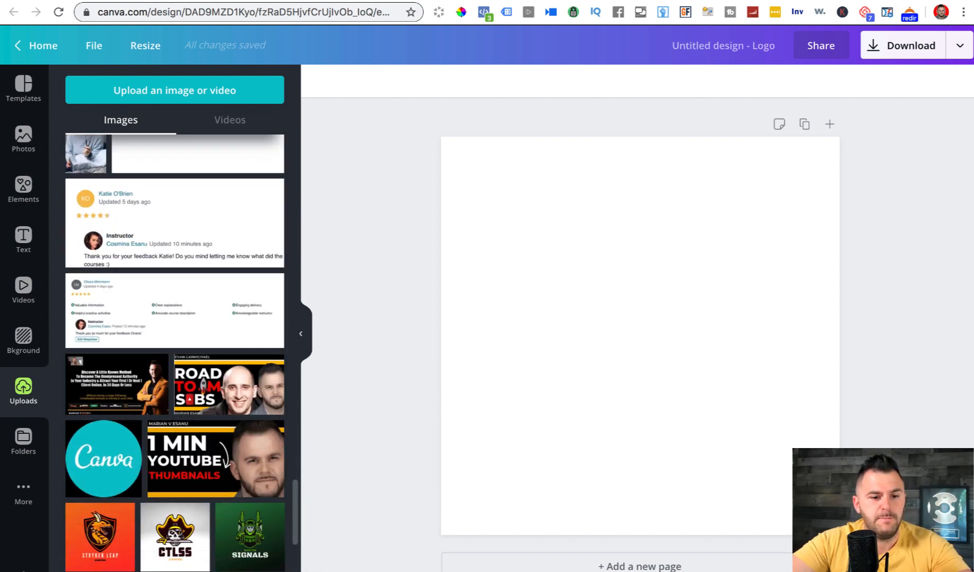
pyautogui.scroll(10, 294, 477)
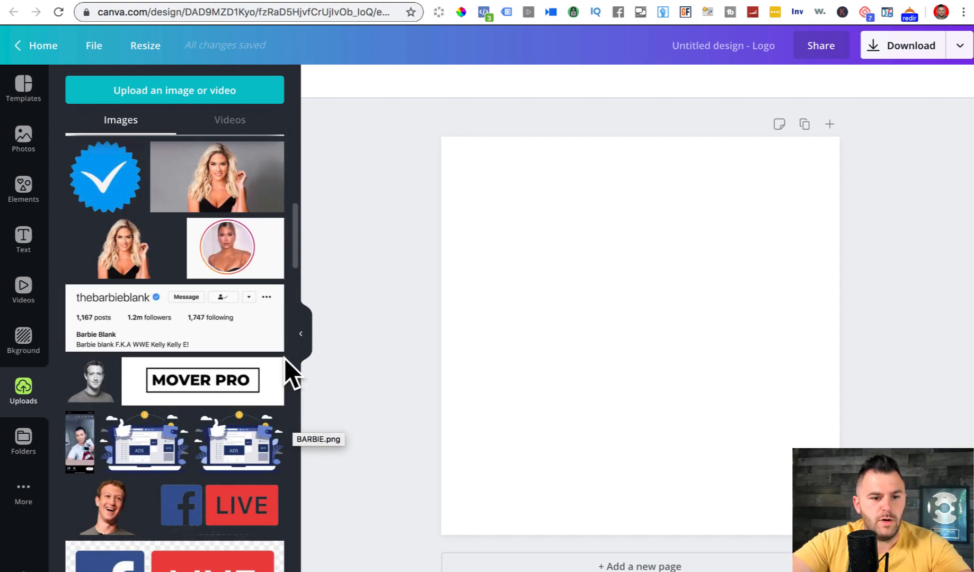
pyautogui.scroll(8, 285, 358)
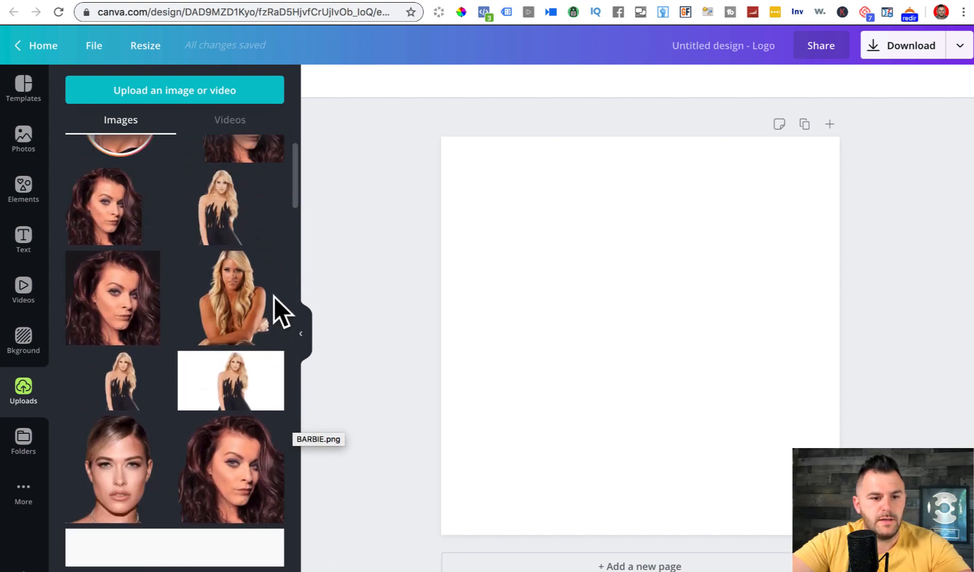
pyautogui.scroll(-20, 290, 350)
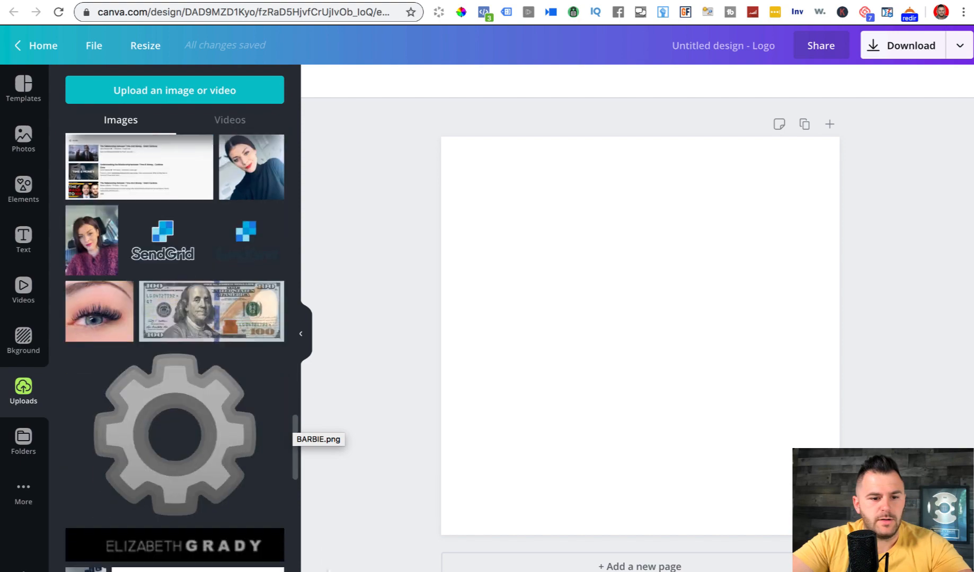
pyautogui.scroll(-9, 291, 350)
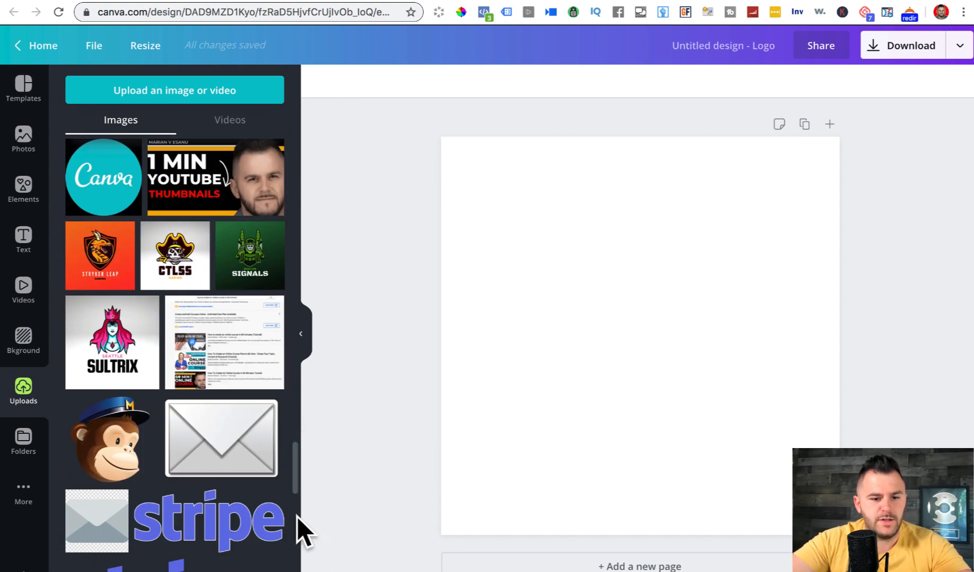
pyautogui.moveTo(295, 469); pyautogui.dragTo(309, 571)
pyautogui.scroll(-15, 92, 286)
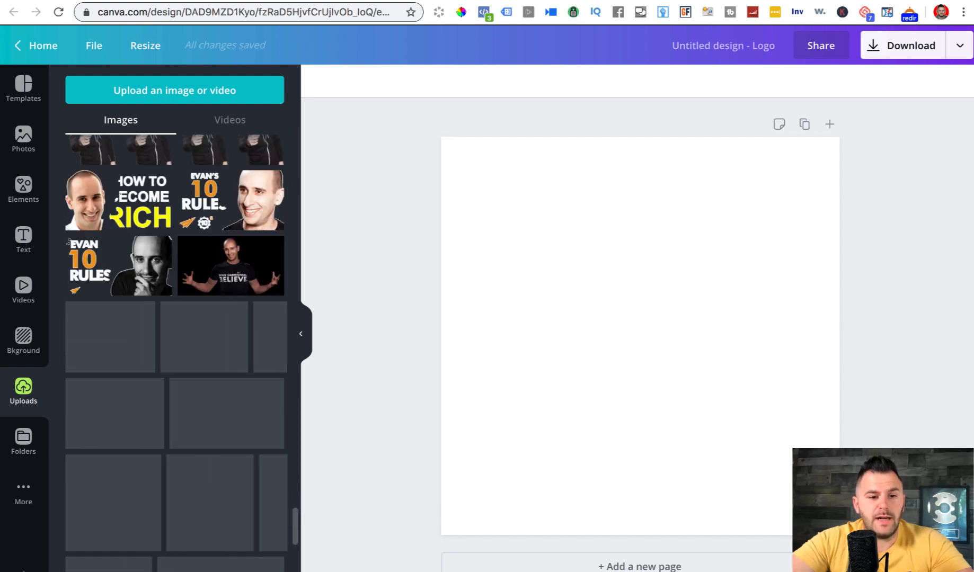
pyautogui.scroll(-2, 175, 344)
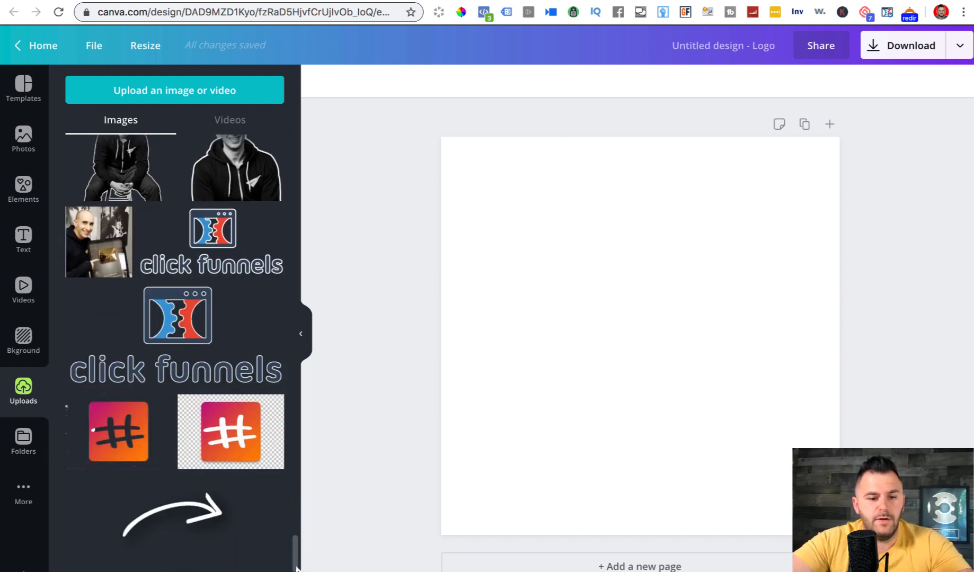
pyautogui.scroll(-15, 263, 481)
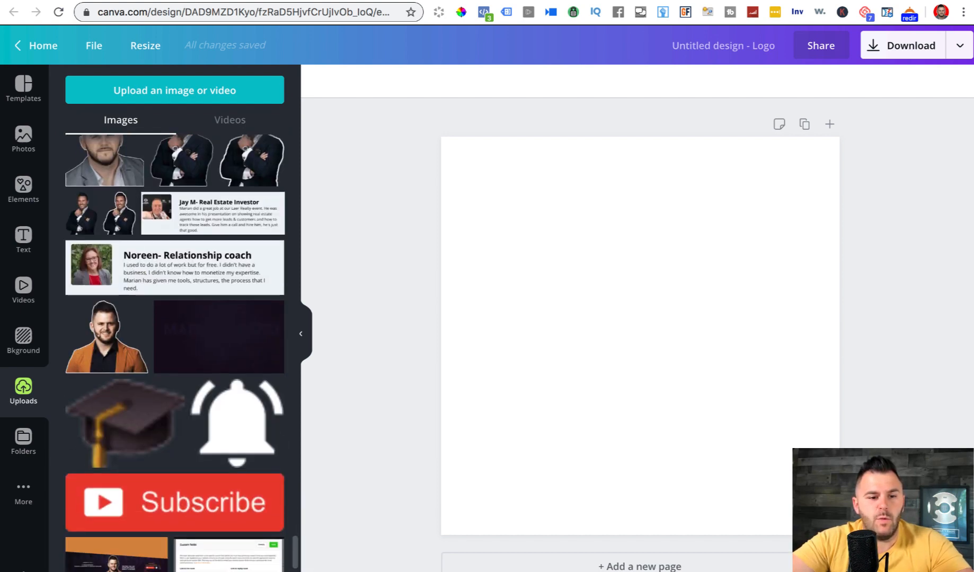
pyautogui.scroll(7, 175, 350)
# - Add the dark-background seated suit portrait from Uploads onto the Logo page
pyautogui.click(106, 317)
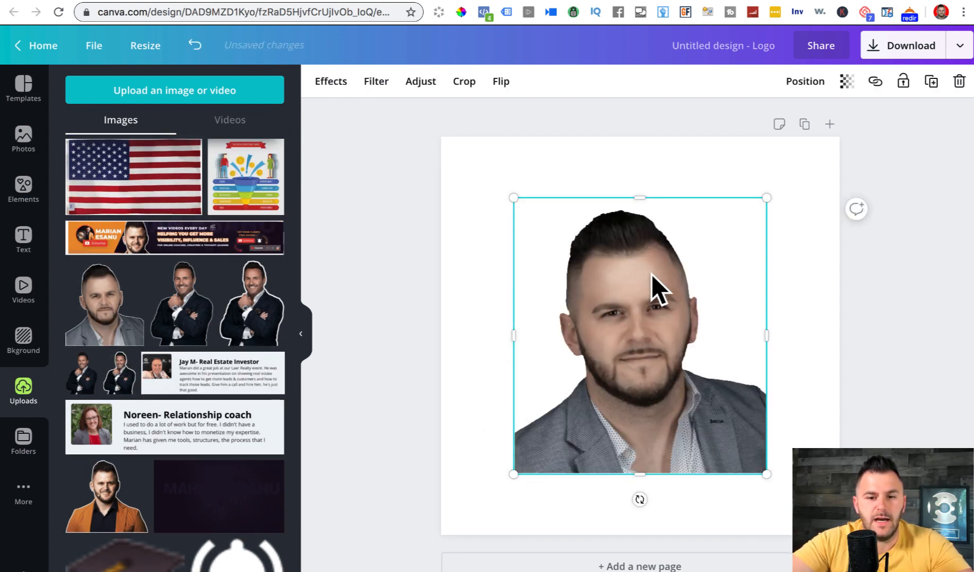
pyautogui.scroll(-15, 295, 551)
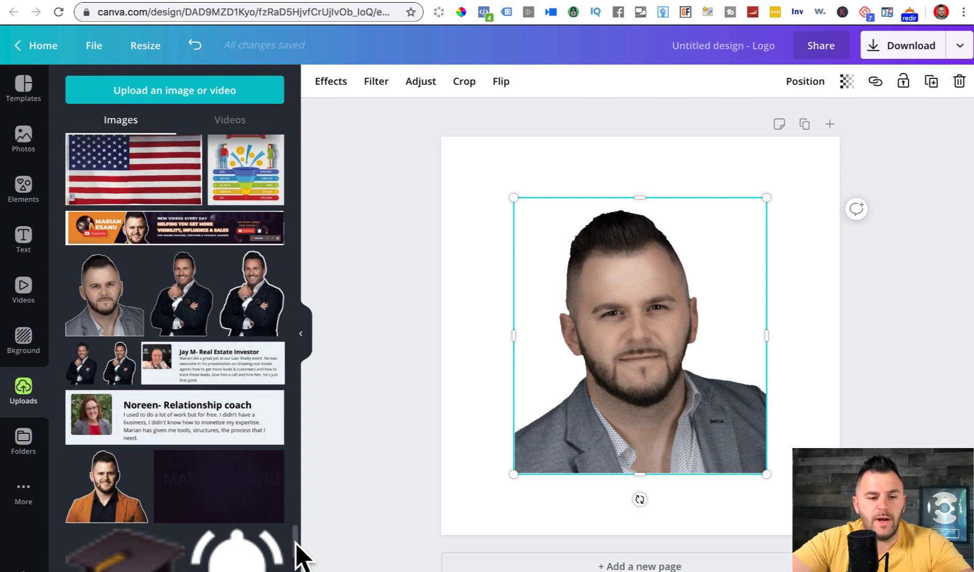
pyautogui.scroll(-8, 175, 349)
pyautogui.scroll(6, 175, 349)
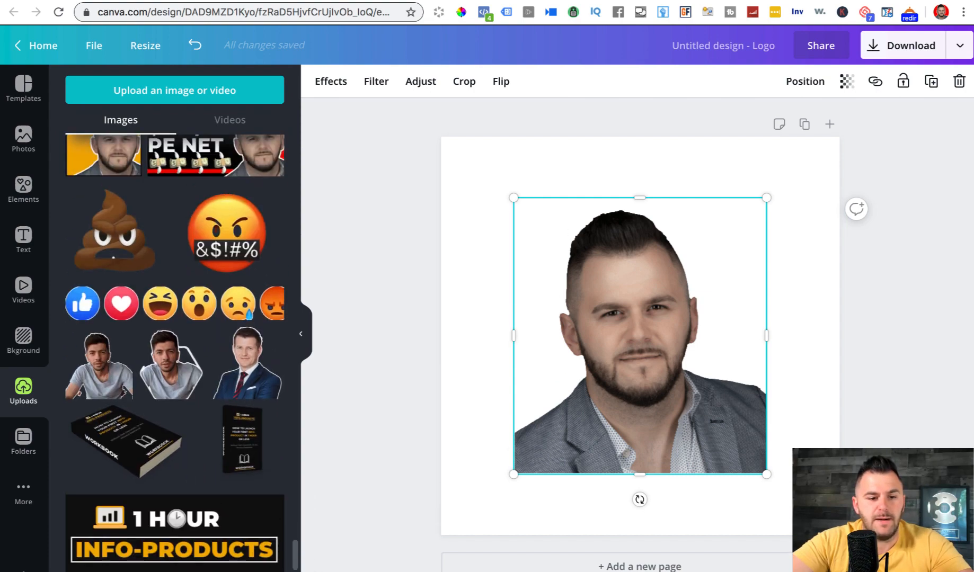
pyautogui.scroll(-15, 175, 350)
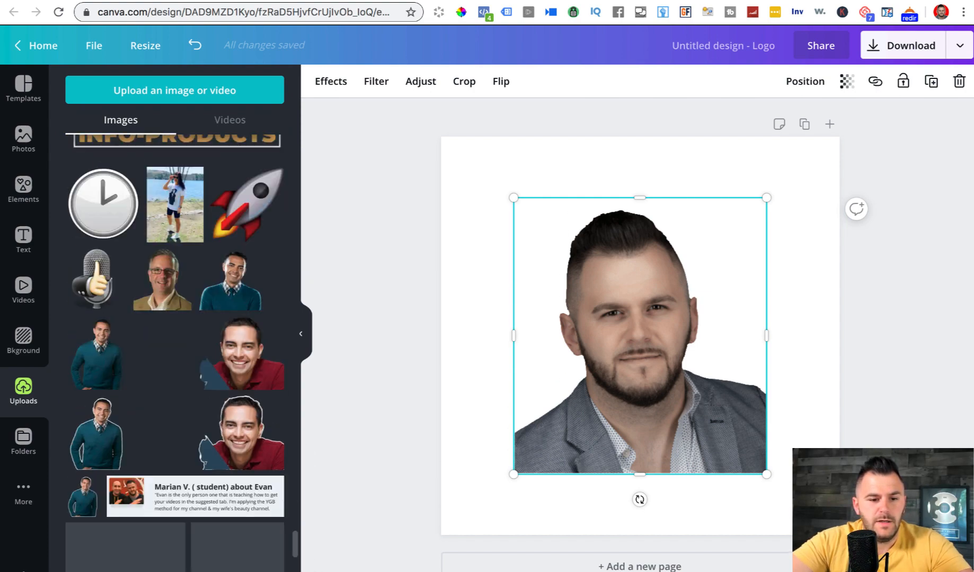
pyautogui.scroll(-10, 175, 349)
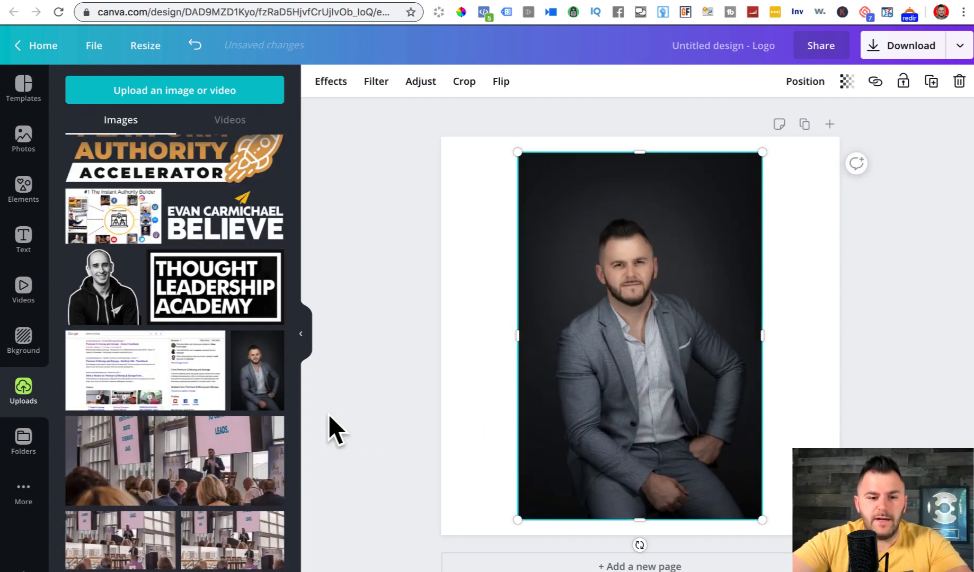
# - Download the portrait's original image file from its upload menu
pyautogui.click(272, 338)
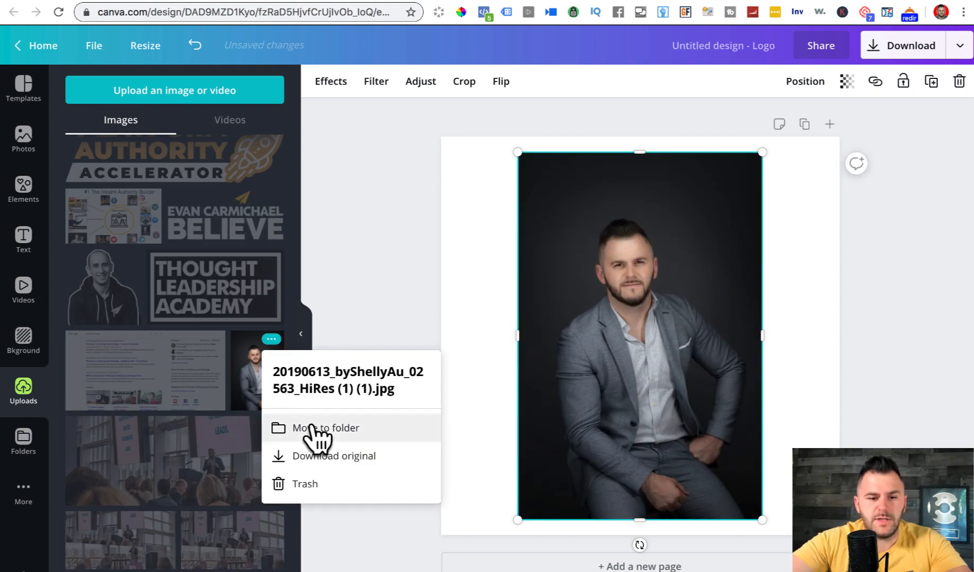
pyautogui.click(317, 459)
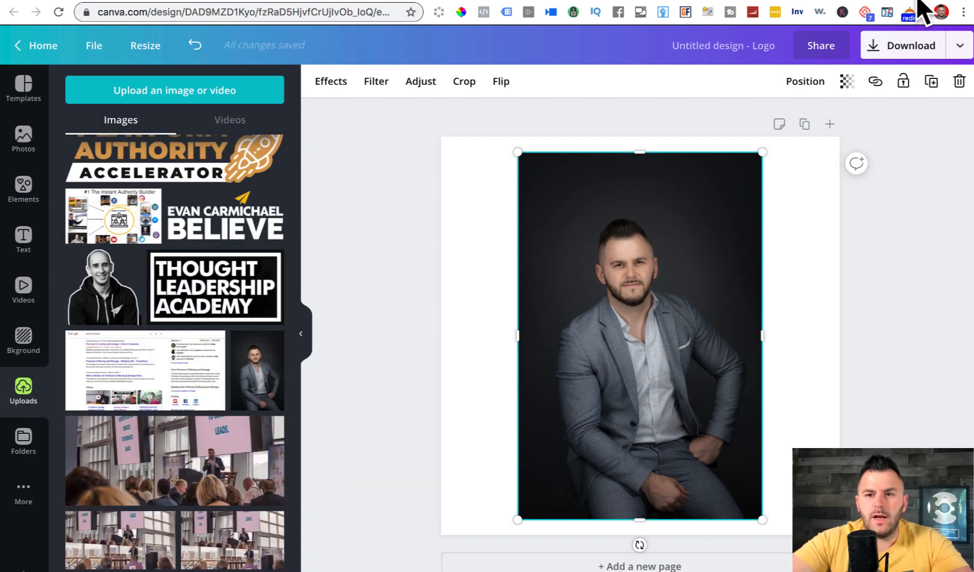
pyautogui.hotkey('ctrl', 't')
# - Remove the portrait's background on remove.bg and download the 408 × 612 transparent cutout
pyautogui.write('remove.bg')
pyautogui.press('Return')
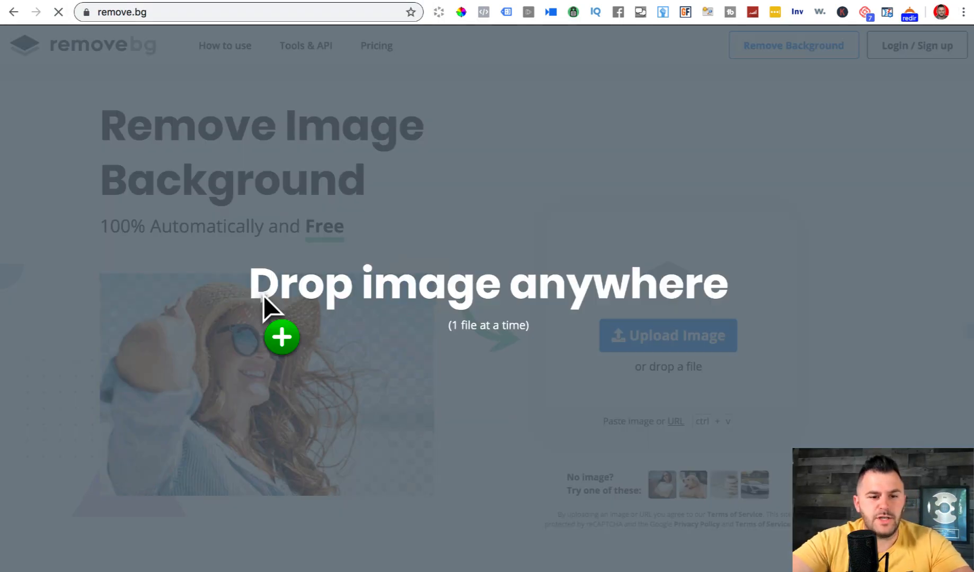
pyautogui.moveTo(263, 295); pyautogui.dragTo(374, 231)
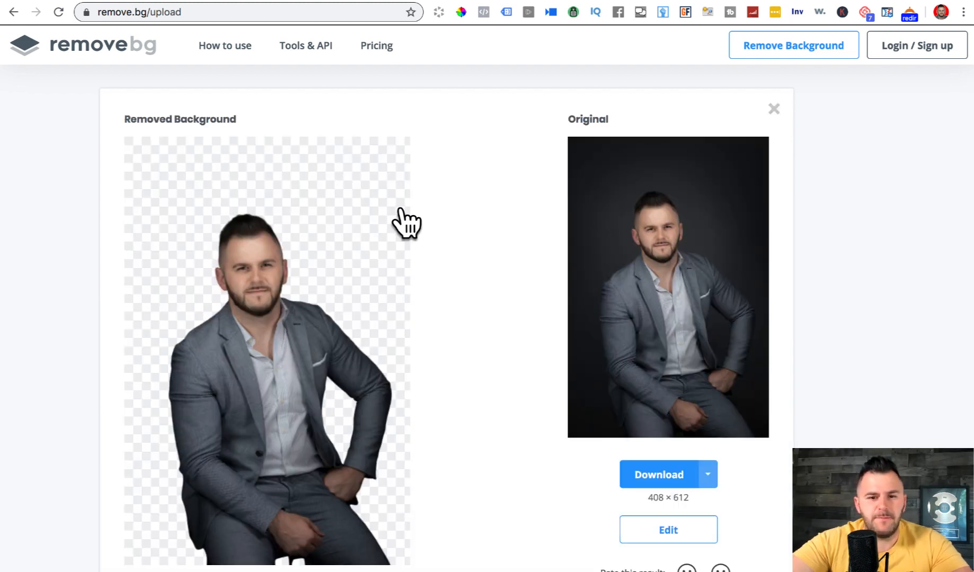
pyautogui.click(101, 15)
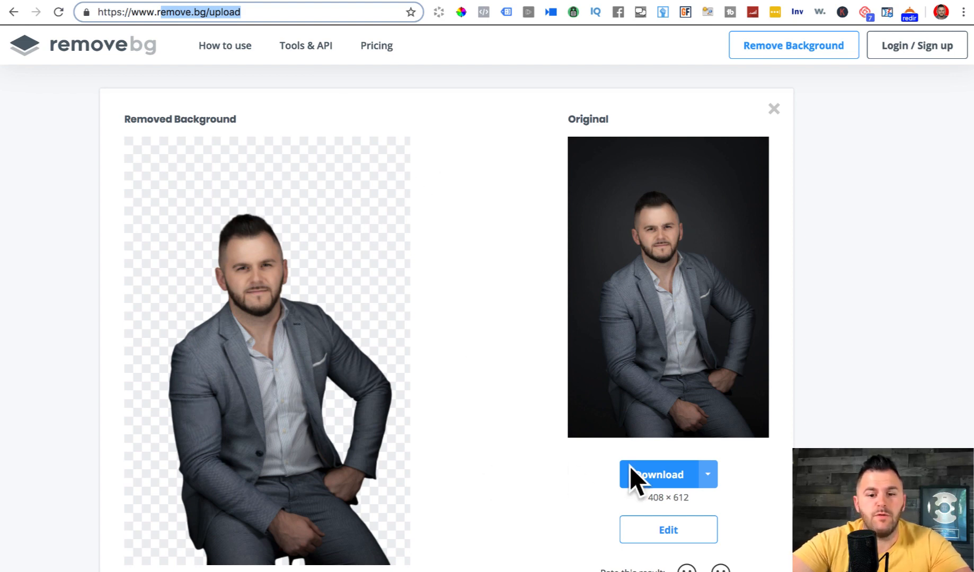
pyautogui.click(659, 485)
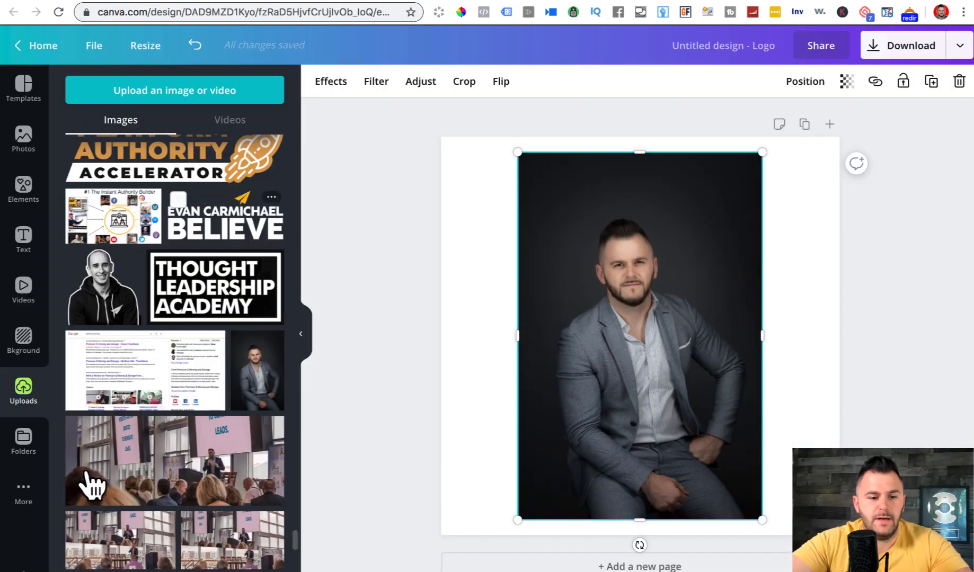
# - Upload the cutout PNG, add it, and enlarge and shift it so head and shoulders fill the square
pyautogui.moveTo(61, 570); pyautogui.dragTo(663, 312)
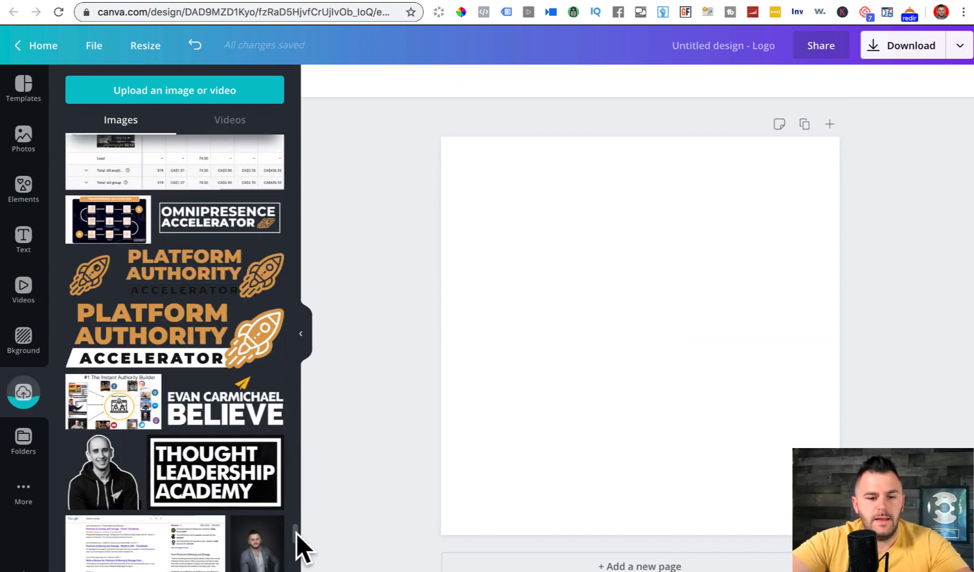
pyautogui.click(95, 187)
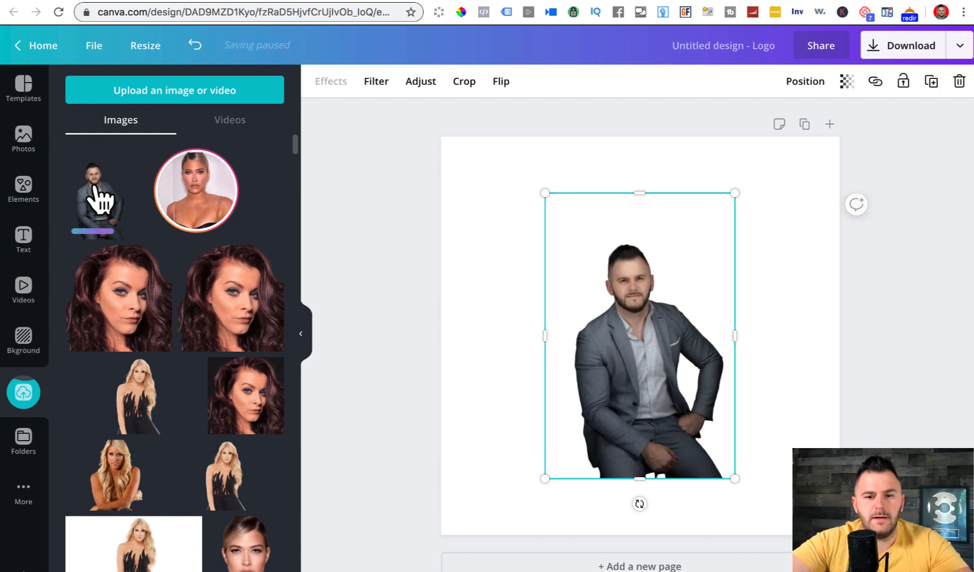
pyautogui.moveTo(544, 479); pyautogui.dragTo(384, 569)
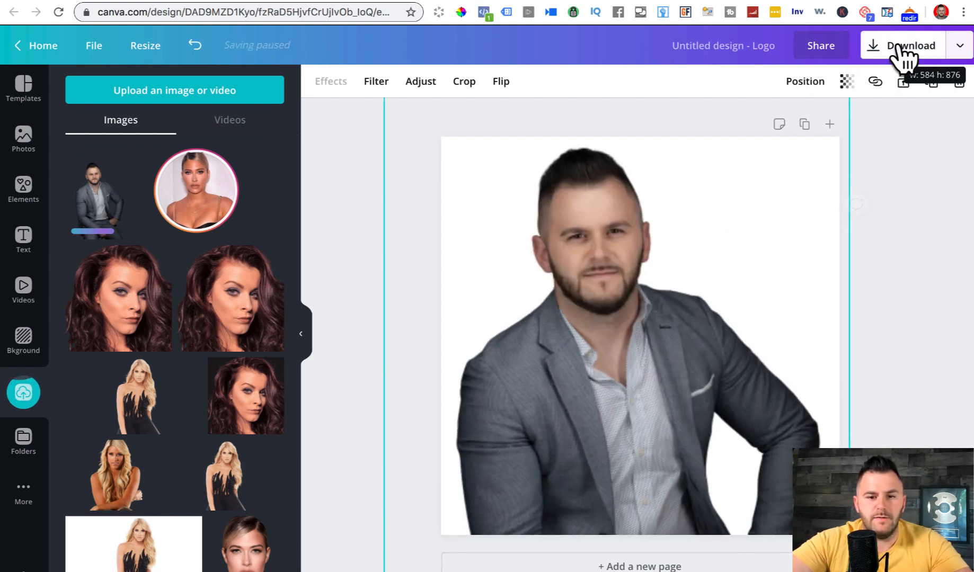
pyautogui.moveTo(631, 343); pyautogui.dragTo(659, 395)
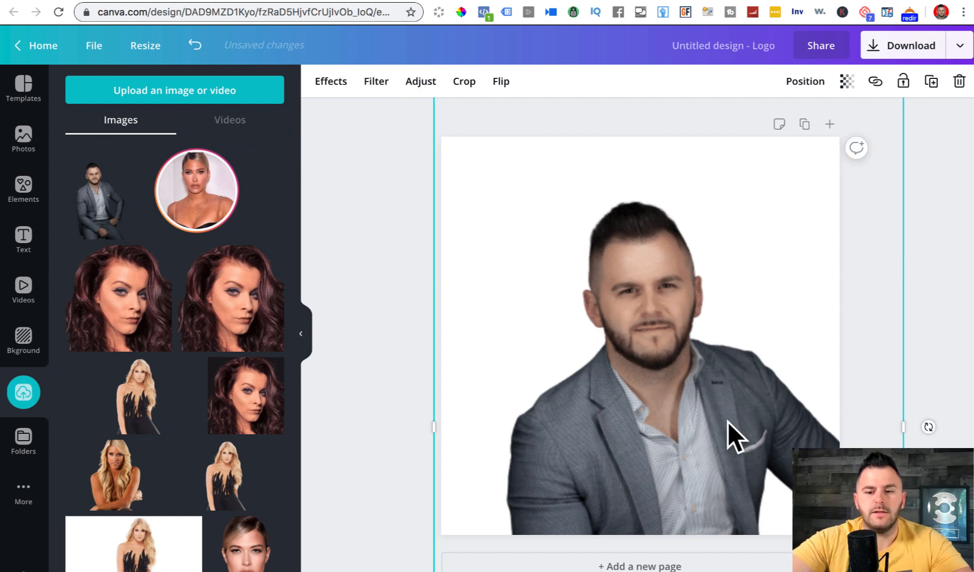
pyautogui.moveTo(684, 357); pyautogui.dragTo(684, 439)
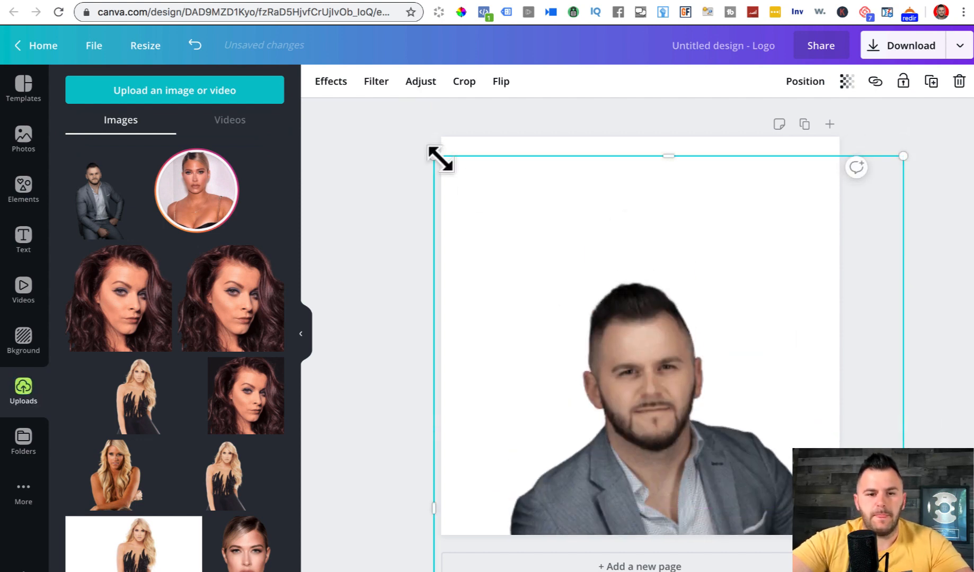
pyautogui.moveTo(440, 159); pyautogui.dragTo(326, 10)
pyautogui.moveTo(582, 319); pyautogui.dragTo(604, 402)
pyautogui.moveTo(517, 287); pyautogui.dragTo(516, 327)
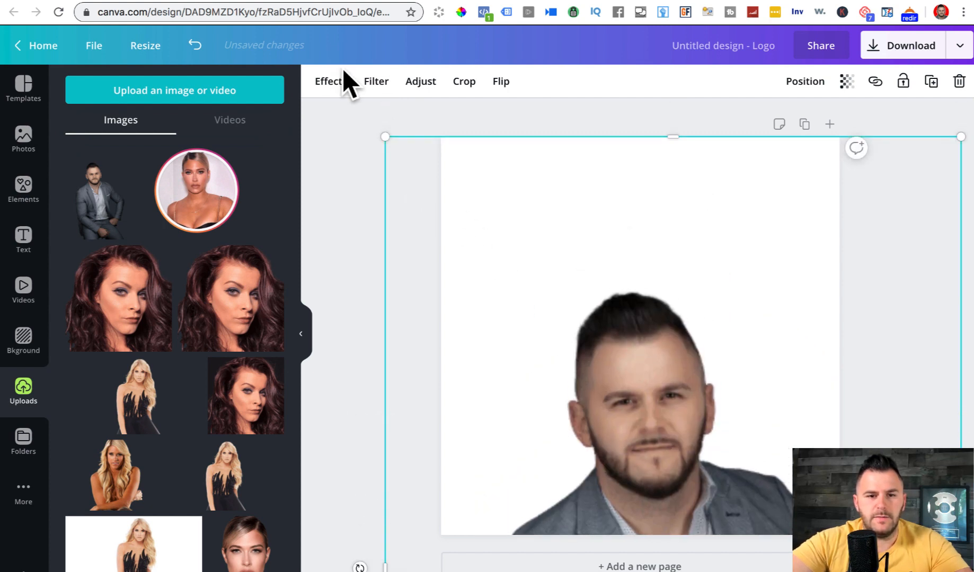
pyautogui.moveTo(377, 129); pyautogui.dragTo(374, 163)
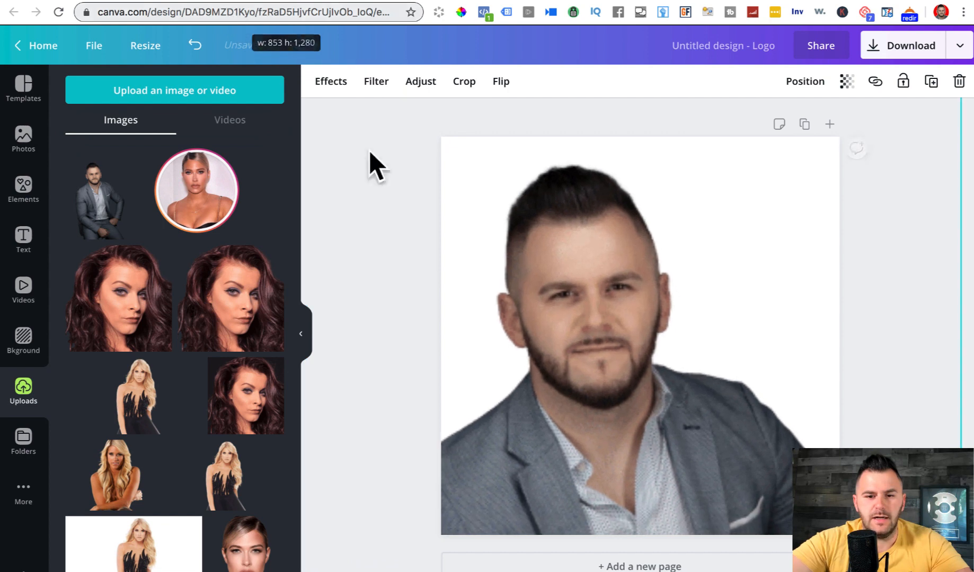
pyautogui.moveTo(557, 333); pyautogui.dragTo(616, 309)
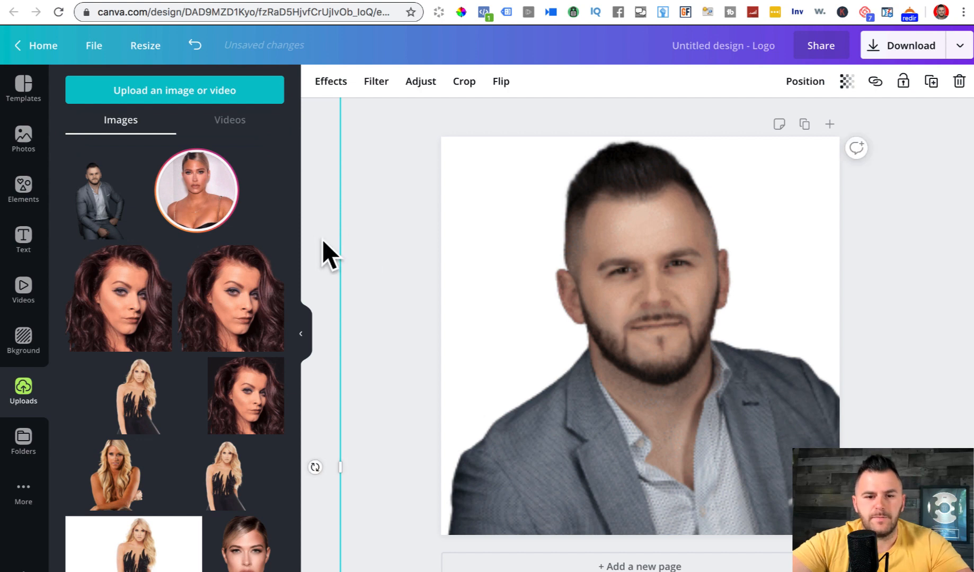
# - Fill the Logo page background with the near-black brand colour
pyautogui.click(628, 306)
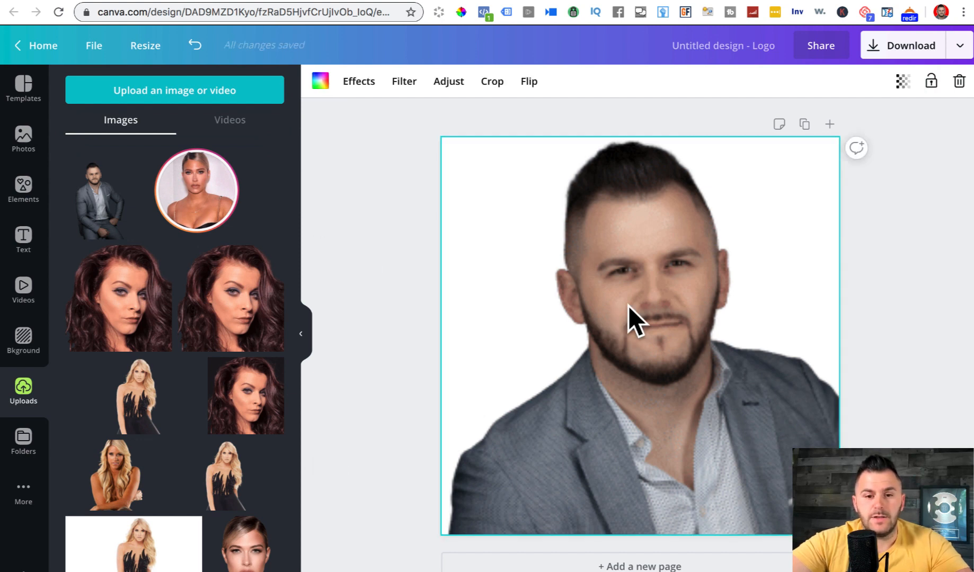
pyautogui.click(320, 81)
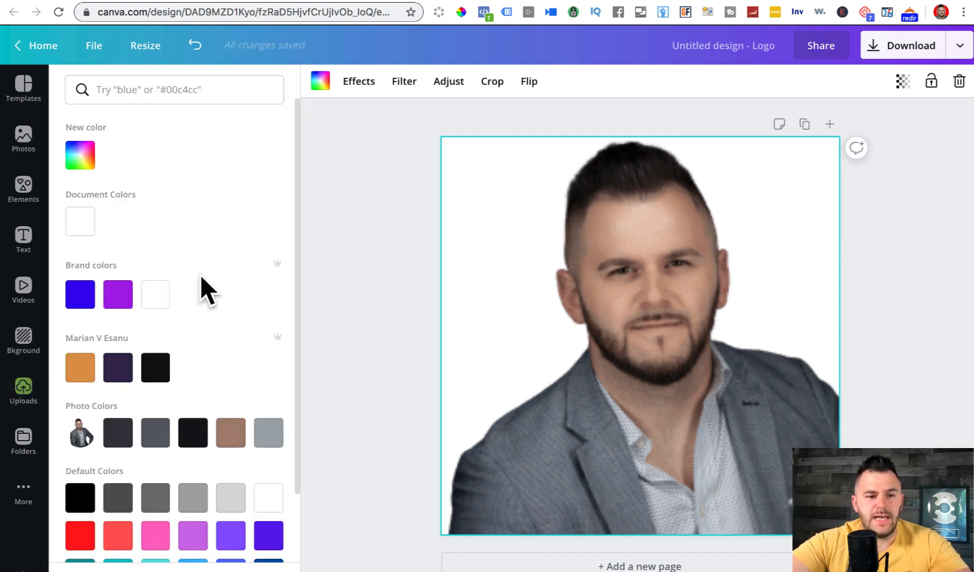
pyautogui.click(154, 377)
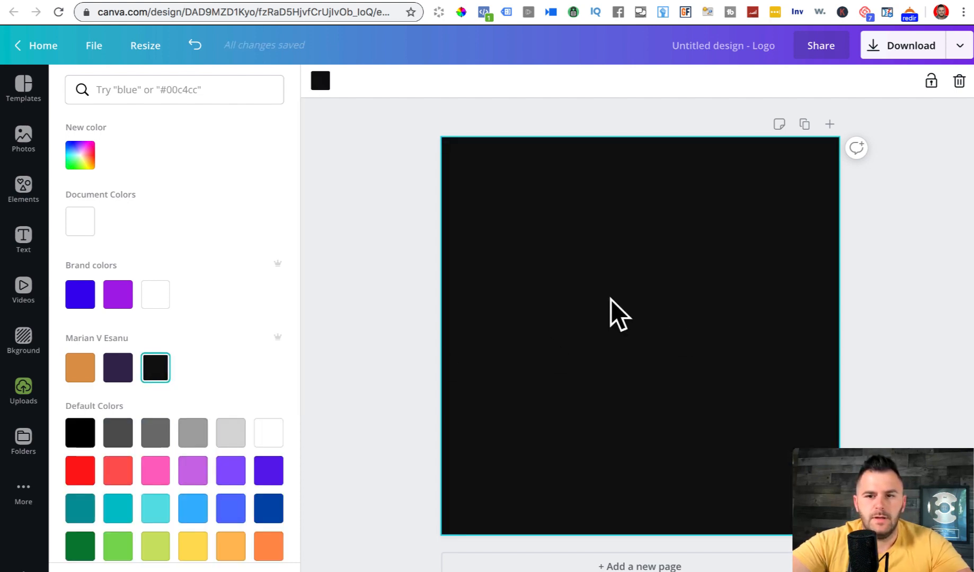
pyautogui.click(407, 255)
pyautogui.click(677, 369)
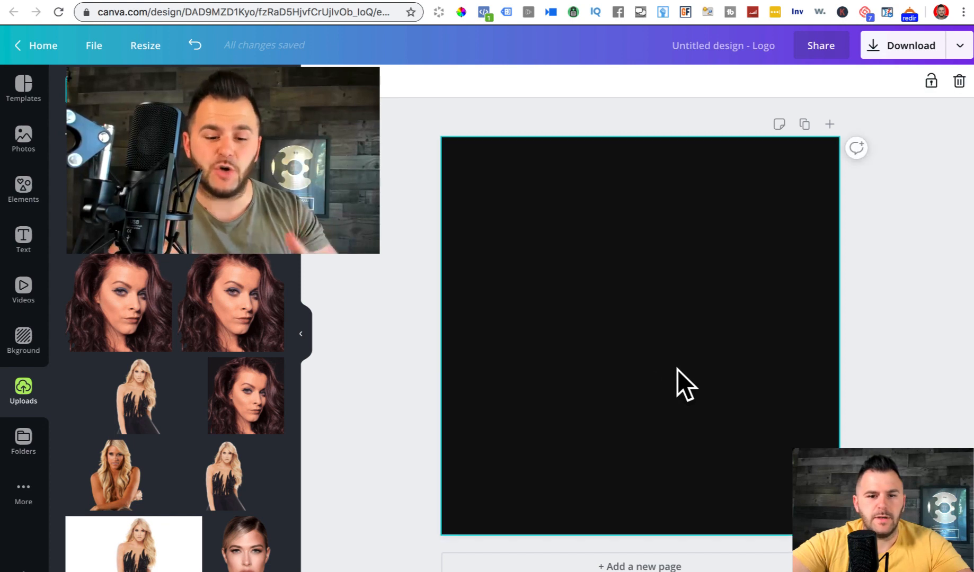
pyautogui.press('Delete')
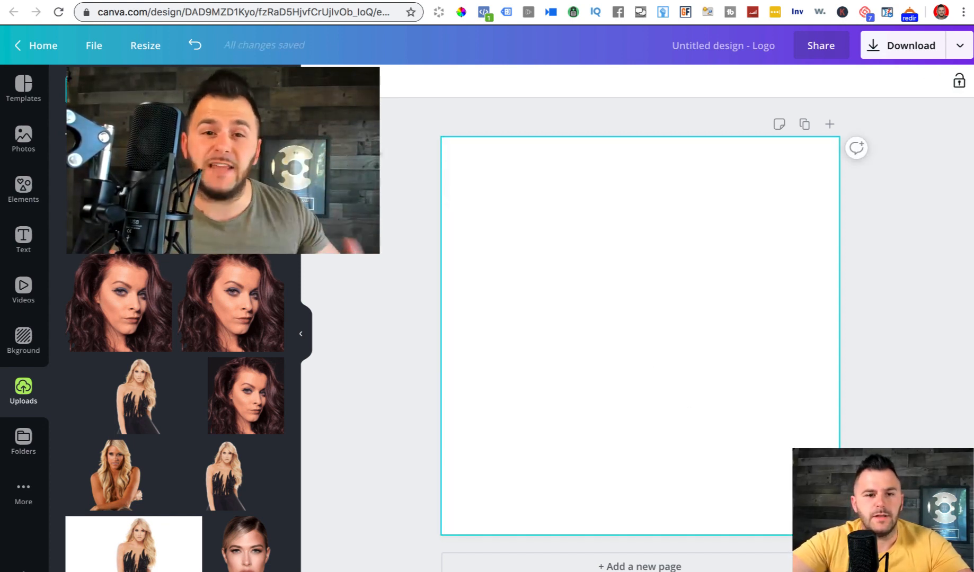
pyautogui.click(74, 81)
pyautogui.click(156, 367)
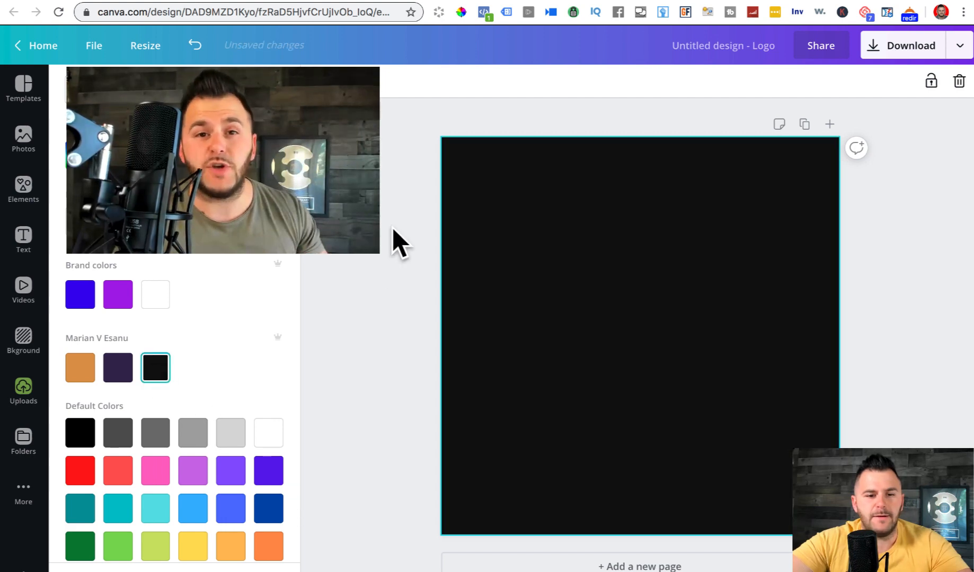
pyautogui.click(23, 391)
# - Add the cutout to the black page and crop it to head and shoulders
pyautogui.click(111, 207)
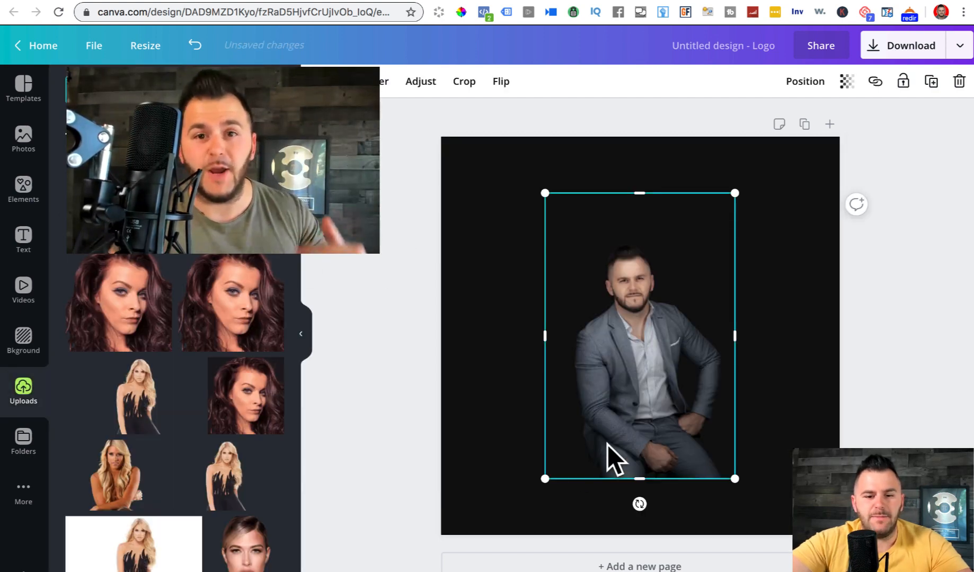
pyautogui.moveTo(546, 477); pyautogui.dragTo(539, 485)
pyautogui.moveTo(646, 478); pyautogui.dragTo(654, 348)
pyautogui.moveTo(541, 272); pyautogui.dragTo(573, 272)
pyautogui.moveTo(728, 274); pyautogui.dragTo(697, 272)
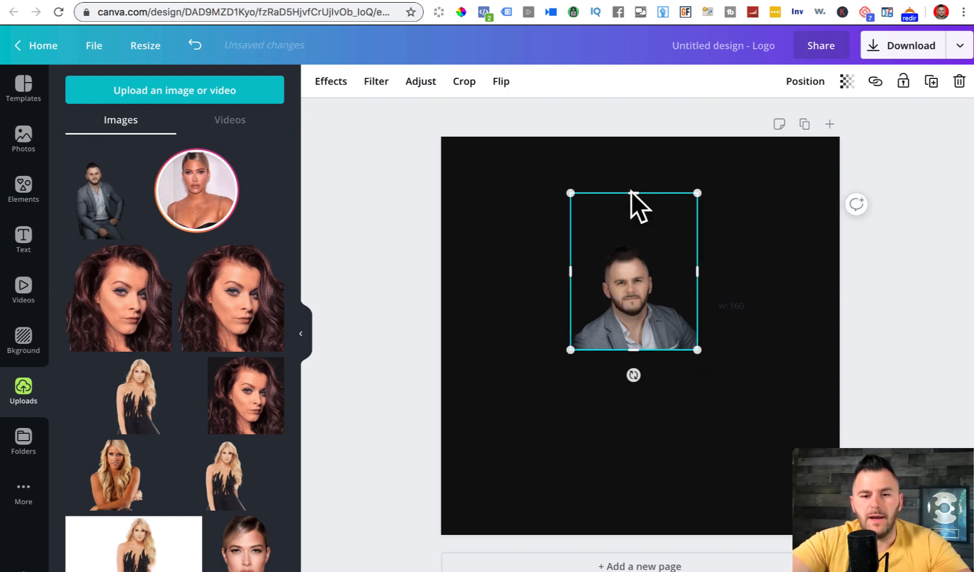
pyautogui.moveTo(629, 193); pyautogui.dragTo(626, 229)
pyautogui.moveTo(625, 241); pyautogui.dragTo(625, 242)
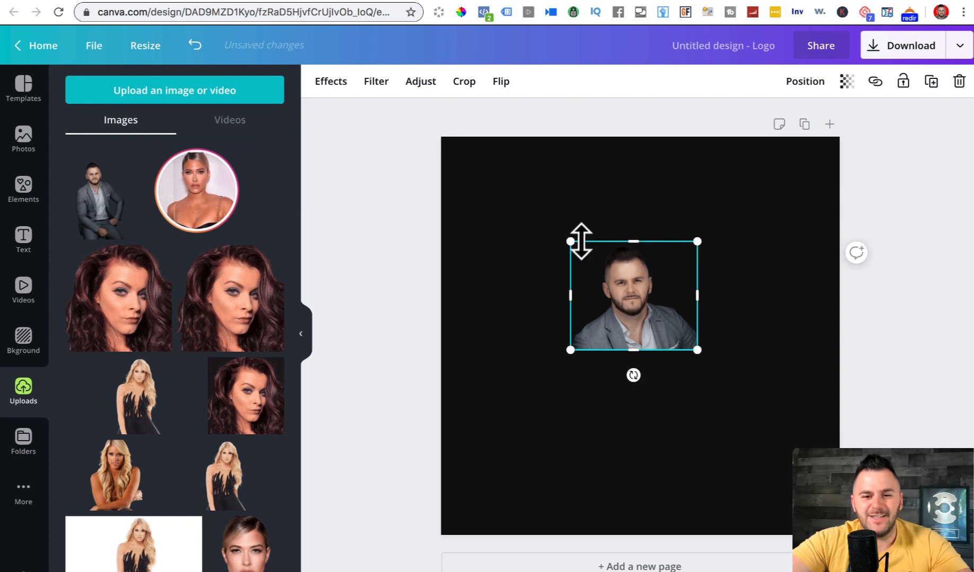
# - Enlarge the cropped portrait to nearly fill the square and centre it
pyautogui.moveTo(554, 236); pyautogui.dragTo(392, 93)
pyautogui.moveTo(698, 348); pyautogui.dragTo(876, 503)
pyautogui.moveTo(663, 325); pyautogui.dragTo(702, 364)
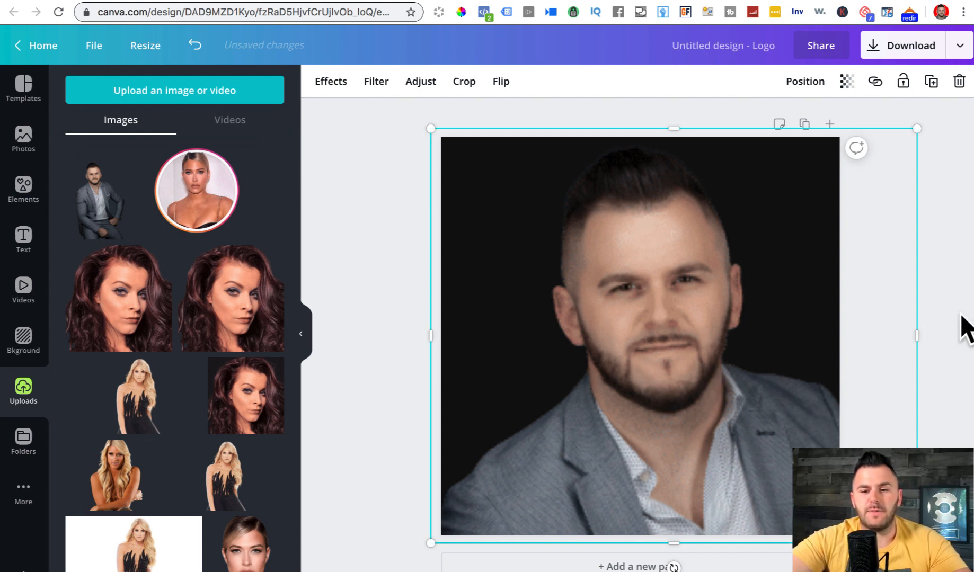
pyautogui.click(946, 270)
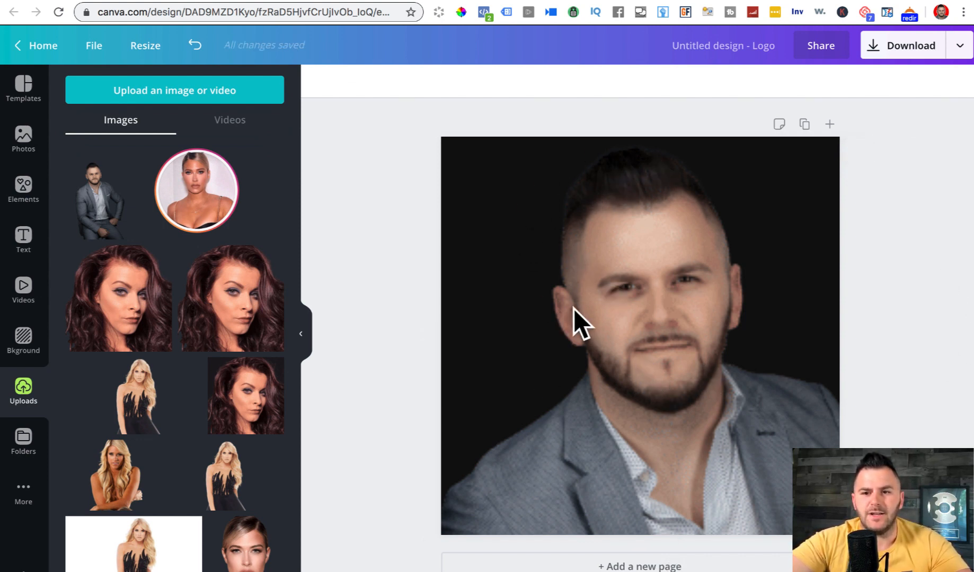
# - Open Photopea in a new browser tab and load the seated-man cutout image
pyautogui.press('super+t')
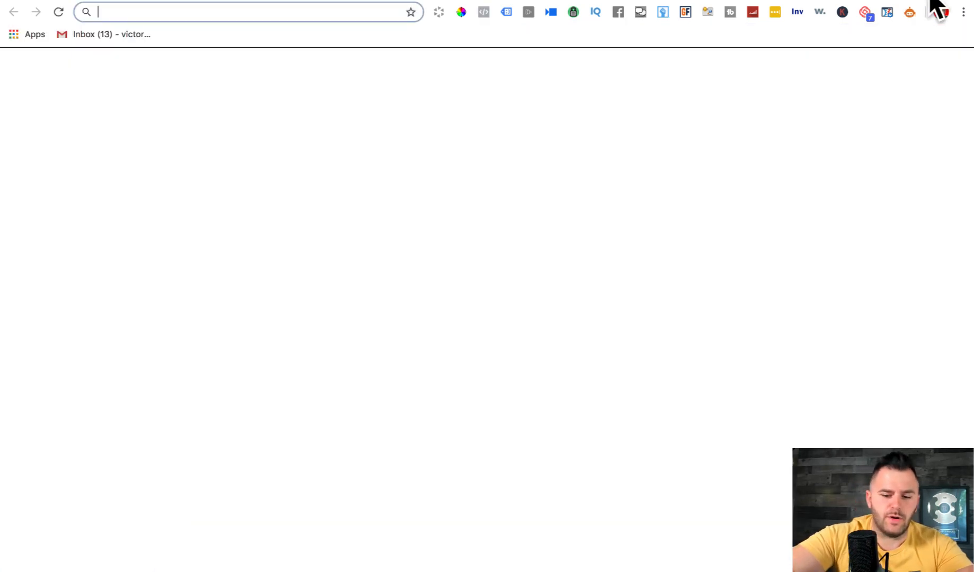
pyautogui.write('phop')
pyautogui.press('BackSpace')
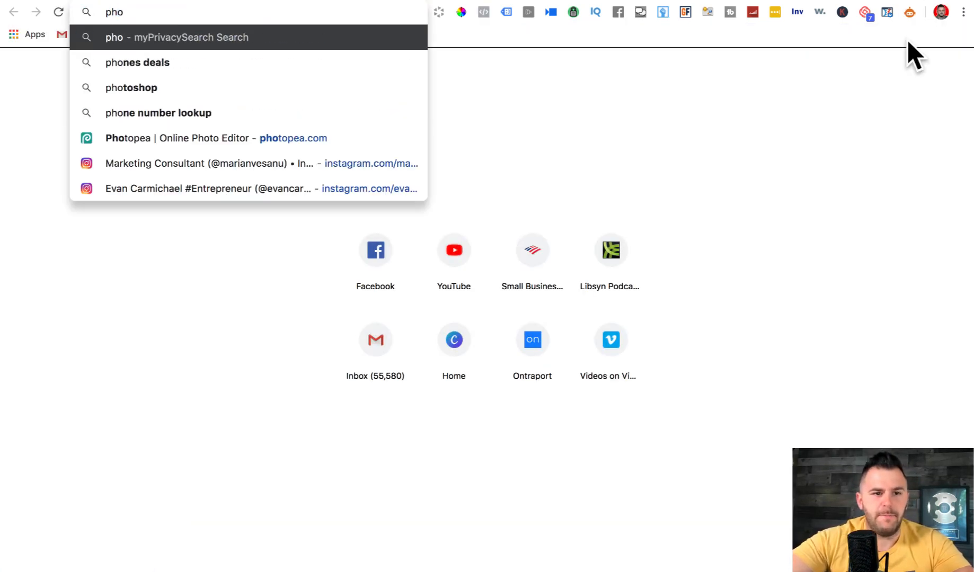
pyautogui.click(289, 135)
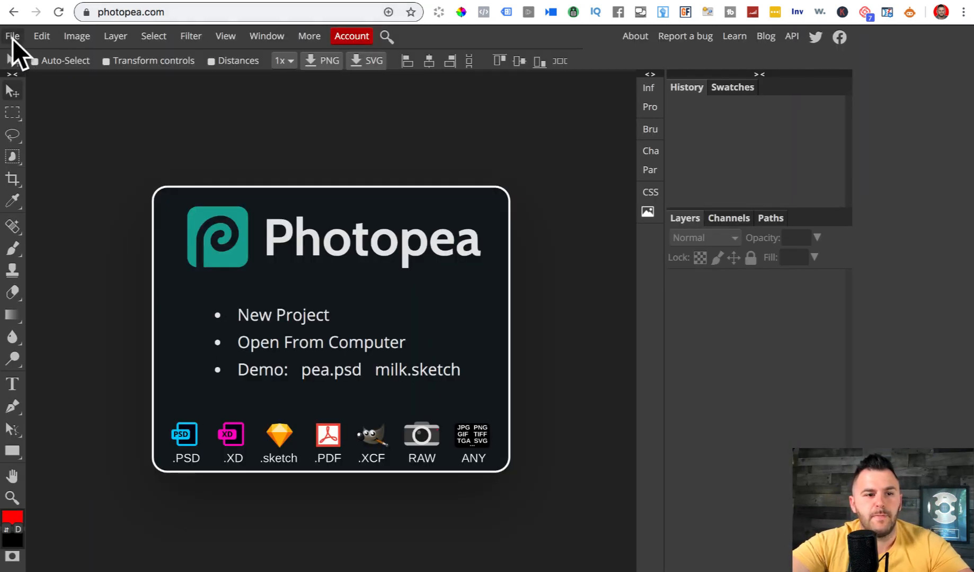
pyautogui.click(12, 38)
pyautogui.click(44, 77)
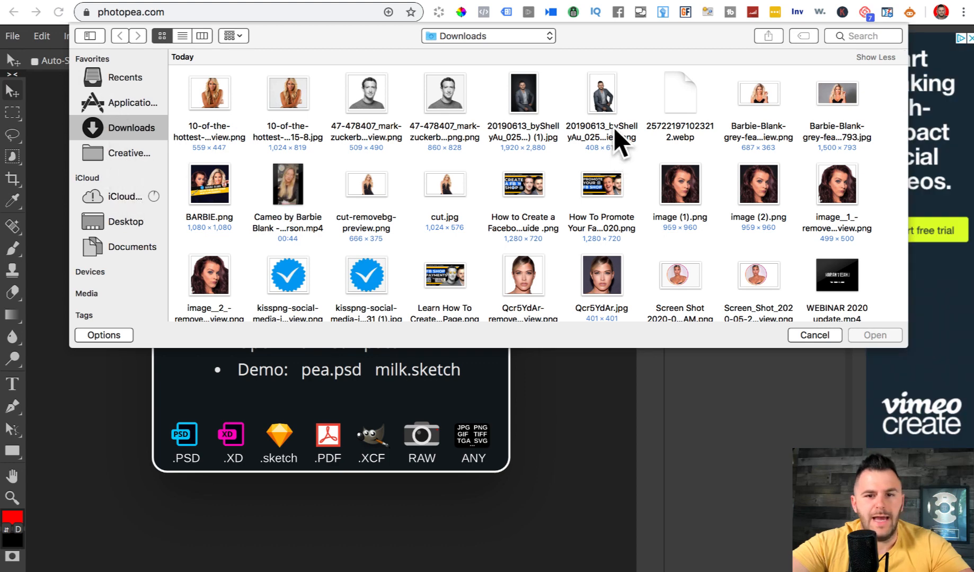
pyautogui.click(602, 92)
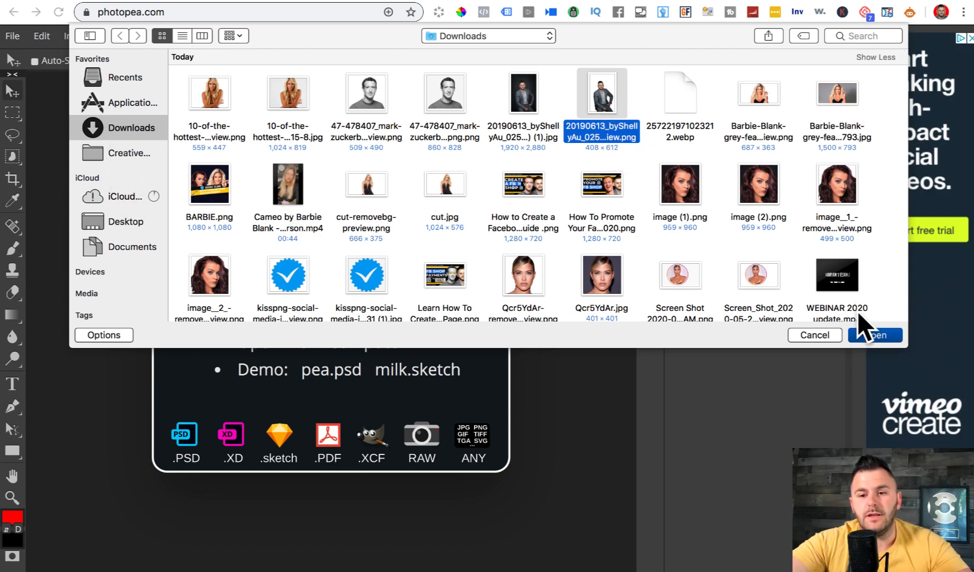
pyautogui.click(866, 335)
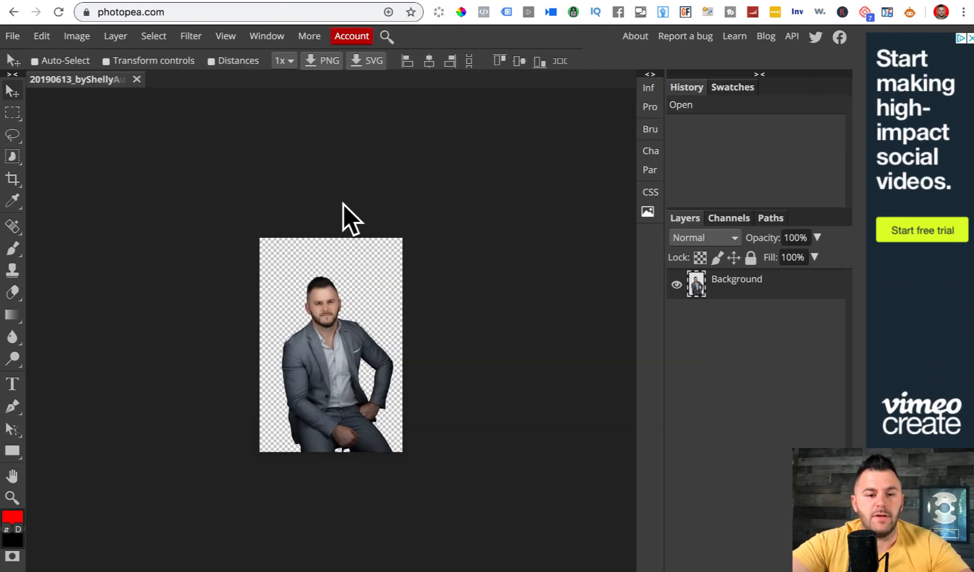
# - Add a 3 px white outside Stroke layer style around the cutout
pyautogui.click(117, 31)
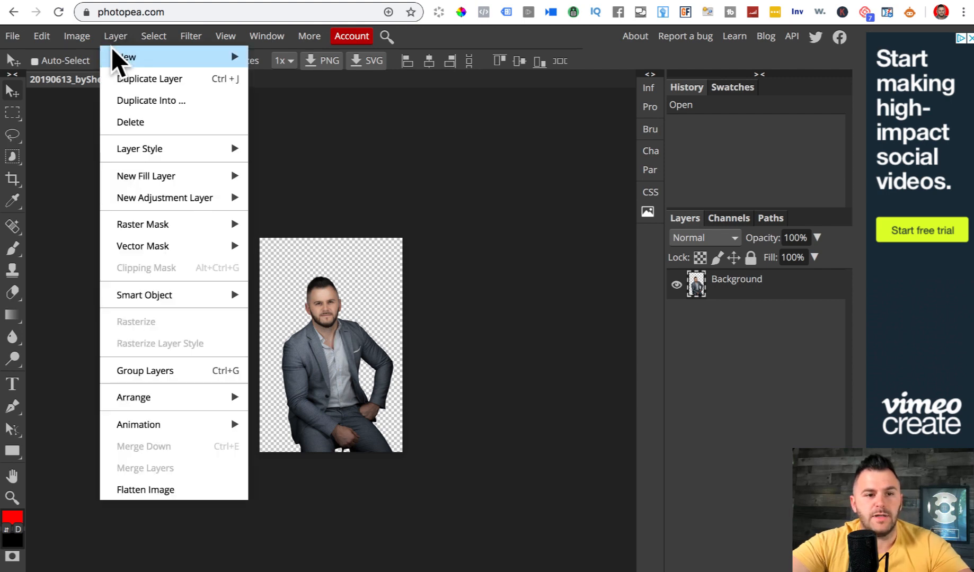
pyautogui.moveTo(143, 148)
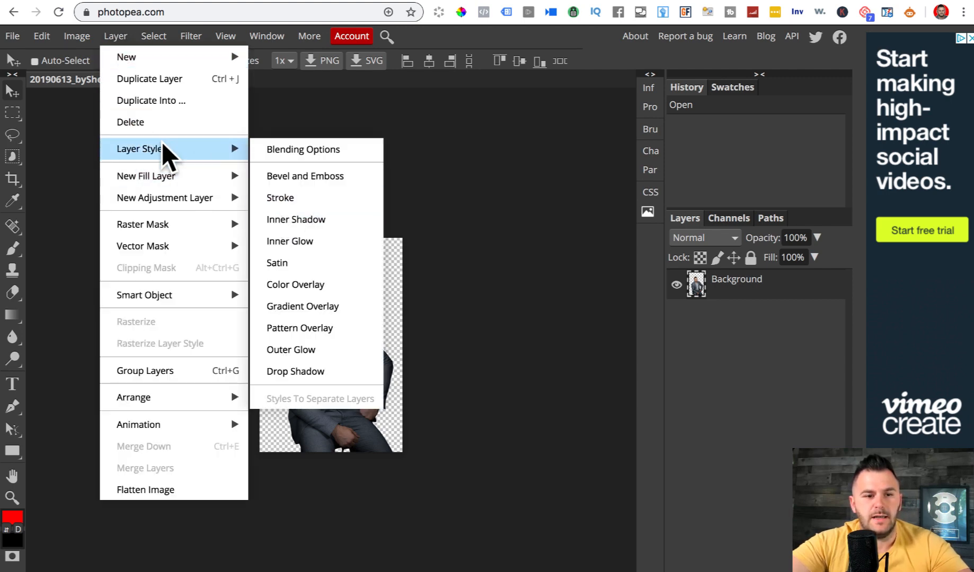
pyautogui.click(296, 206)
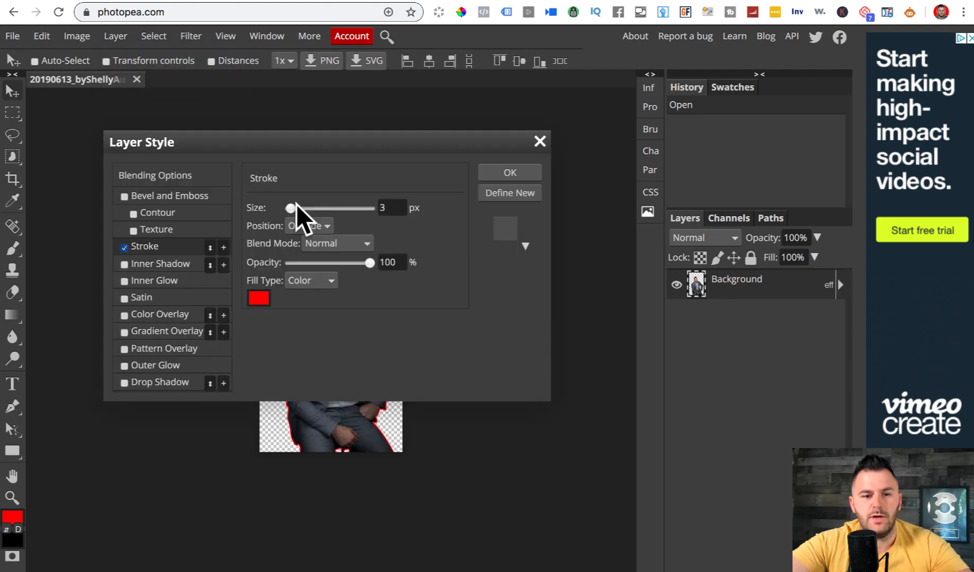
pyautogui.click(262, 296)
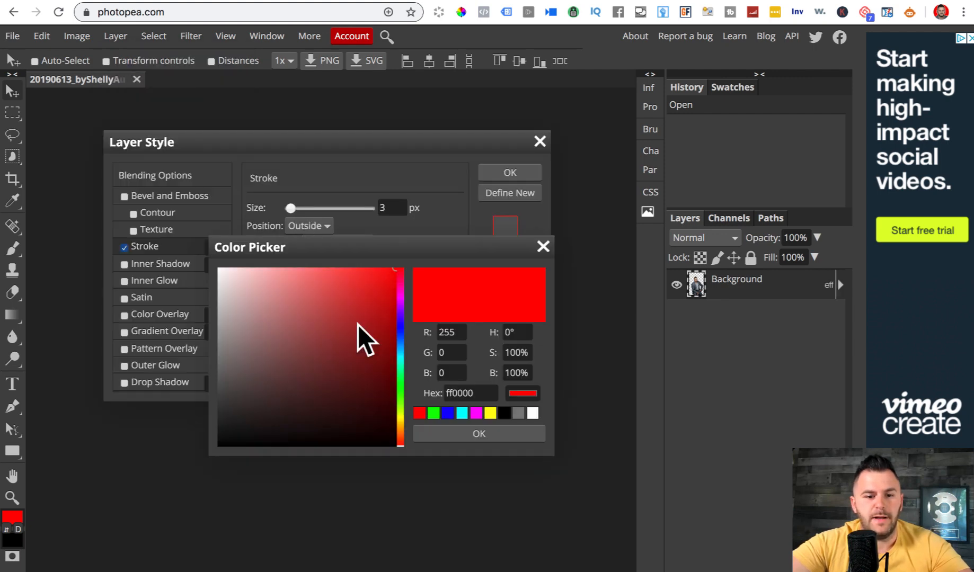
pyautogui.click(532, 413)
pyautogui.click(479, 435)
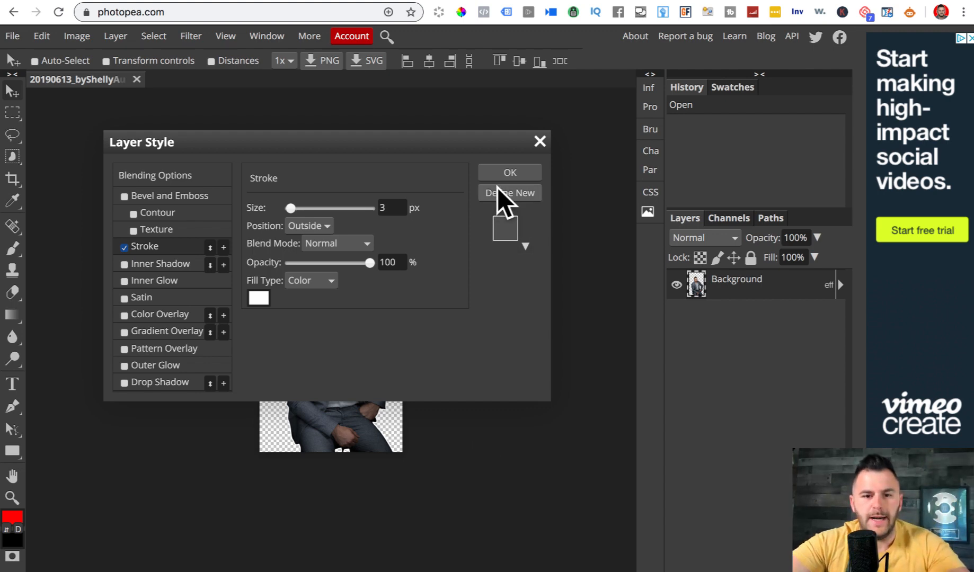
pyautogui.click(499, 173)
# - Export the outlined cutout as a PNG file
pyautogui.click(12, 35)
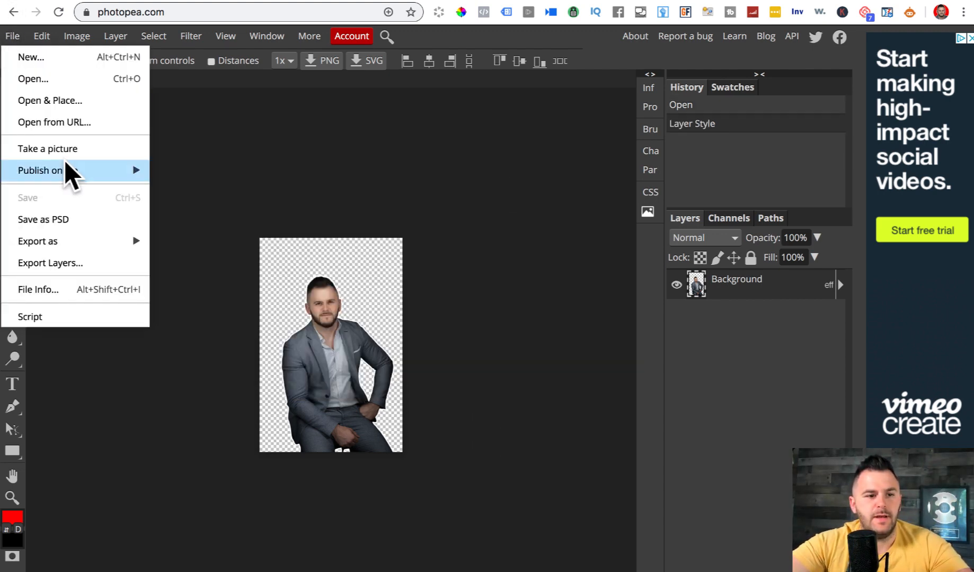
pyautogui.moveTo(89, 251)
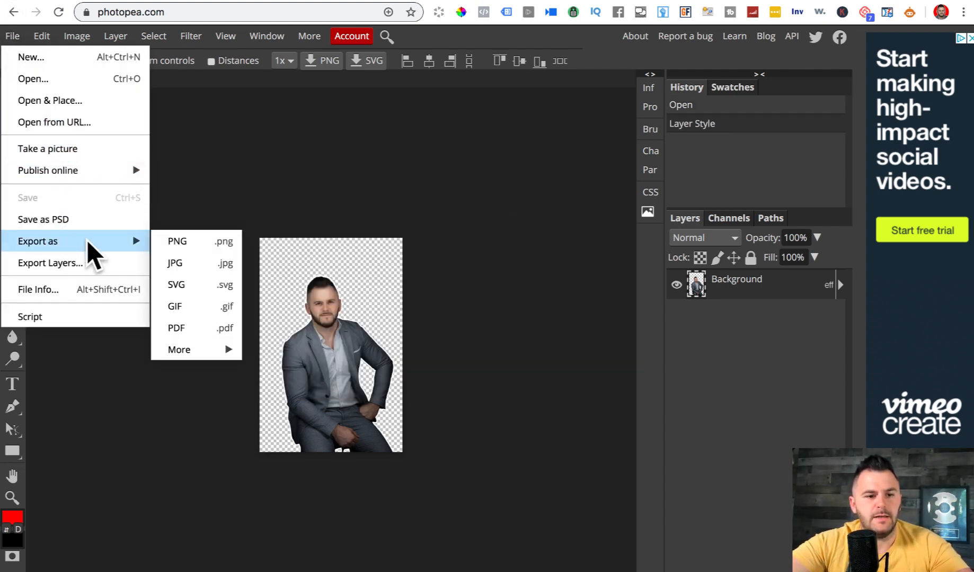
pyautogui.click(187, 245)
pyautogui.click(336, 280)
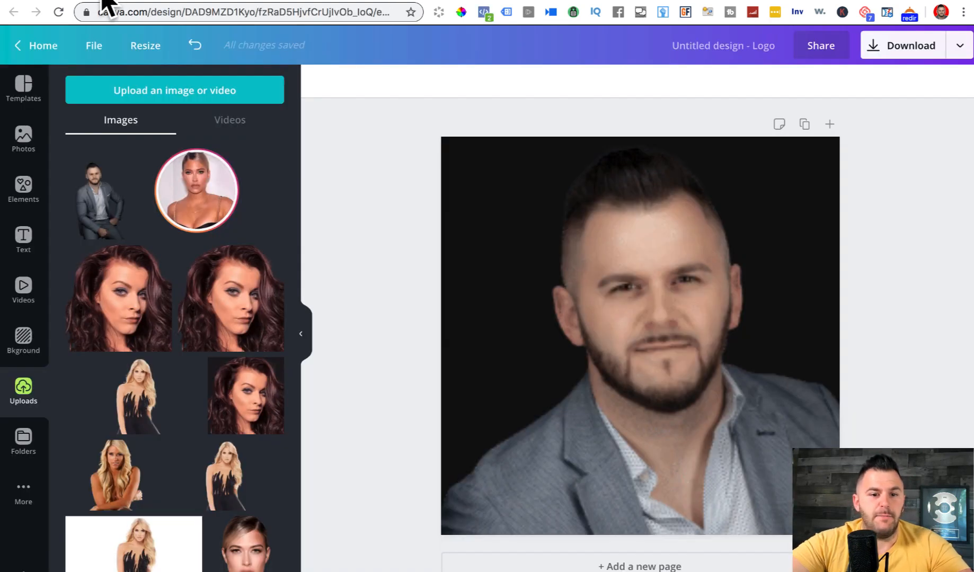
# - Upload the outlined PNG to Canva and swap it in for the old portrait
pyautogui.moveTo(118, 336); pyautogui.dragTo(122, 324)
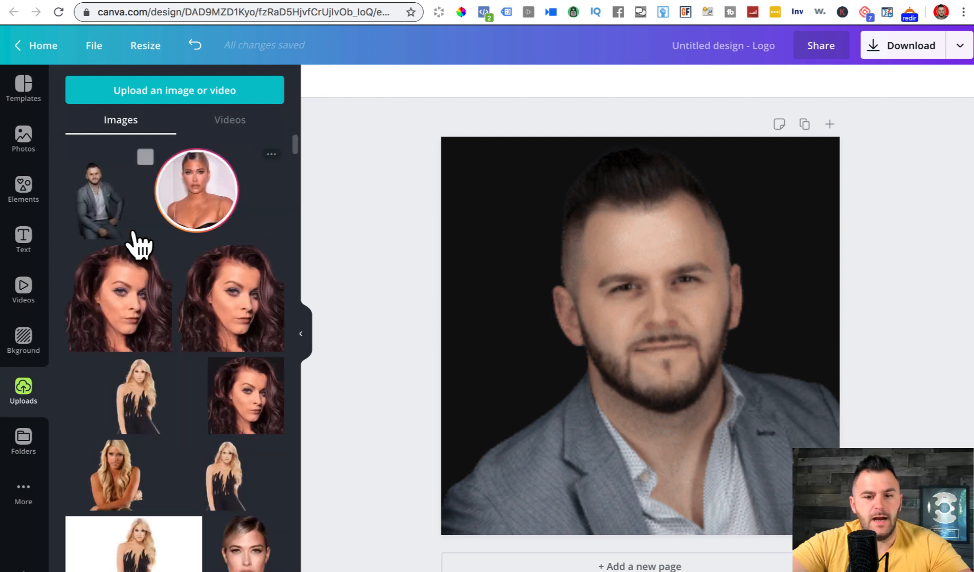
pyautogui.click(660, 319)
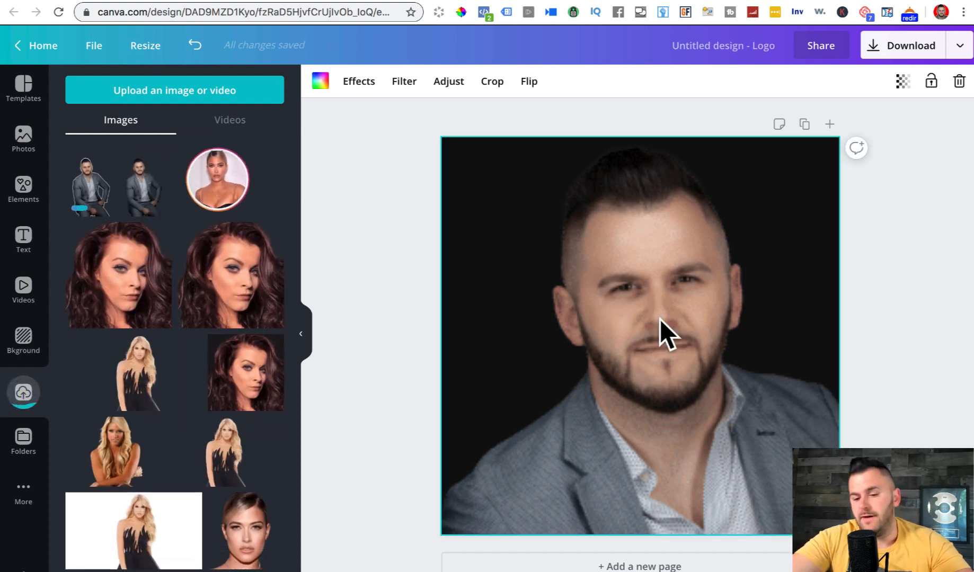
pyautogui.press('Delete')
pyautogui.click(91, 190)
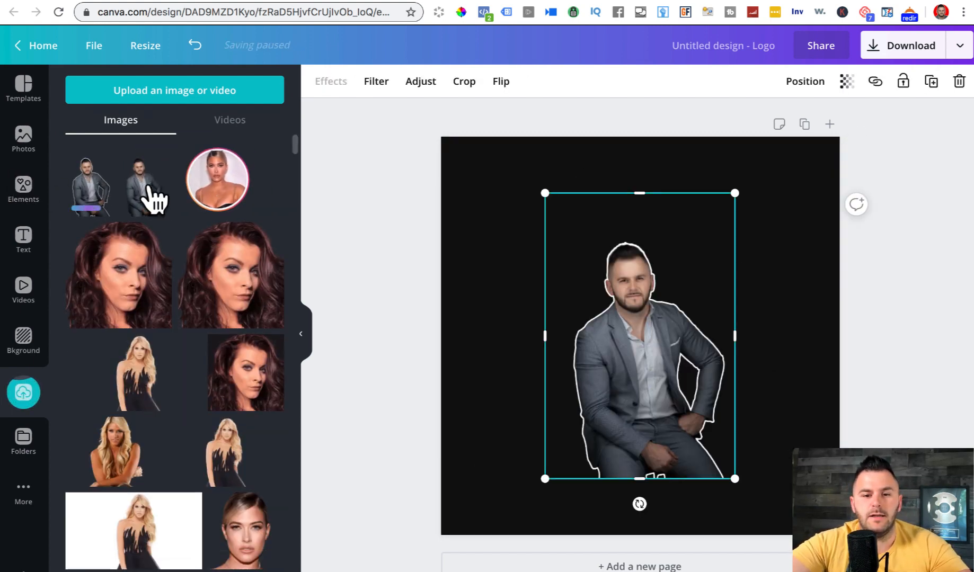
# - Enlarge the outlined cutout past the page edges and position it over the black square
pyautogui.moveTo(543, 487); pyautogui.dragTo(380, 571)
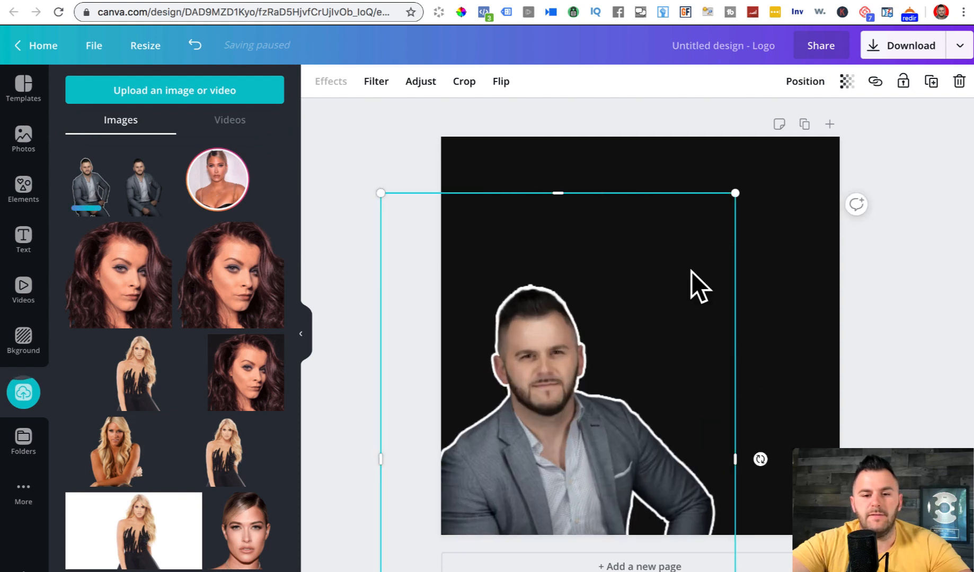
pyautogui.moveTo(730, 197); pyautogui.dragTo(944, 49)
pyautogui.moveTo(619, 302); pyautogui.dragTo(640, 337)
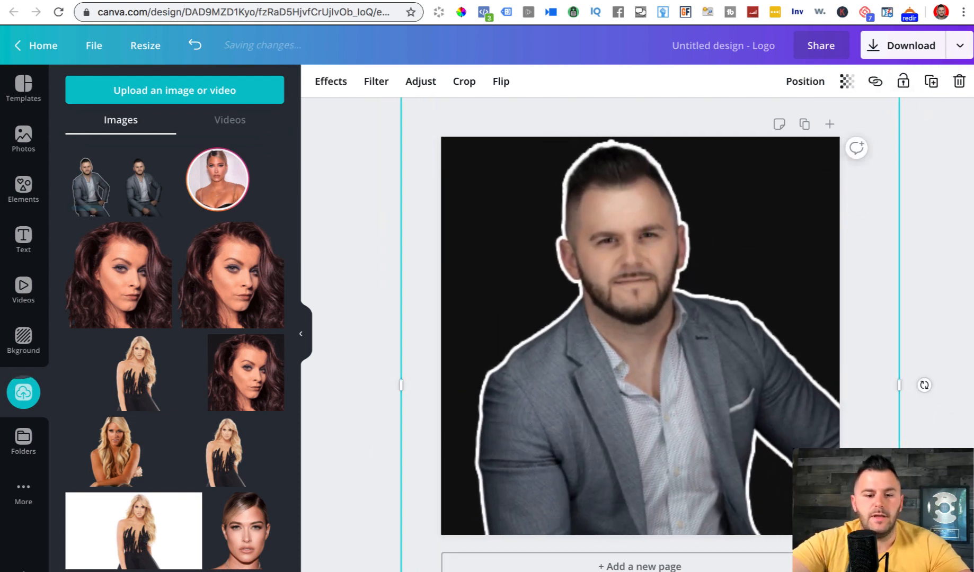
pyautogui.moveTo(577, 375)
pyautogui.mouseDown()
pyautogui.moveTo(578, 450)
pyautogui.moveTo(600, 352)
pyautogui.moveTo(576, 371)
pyautogui.mouseUp()
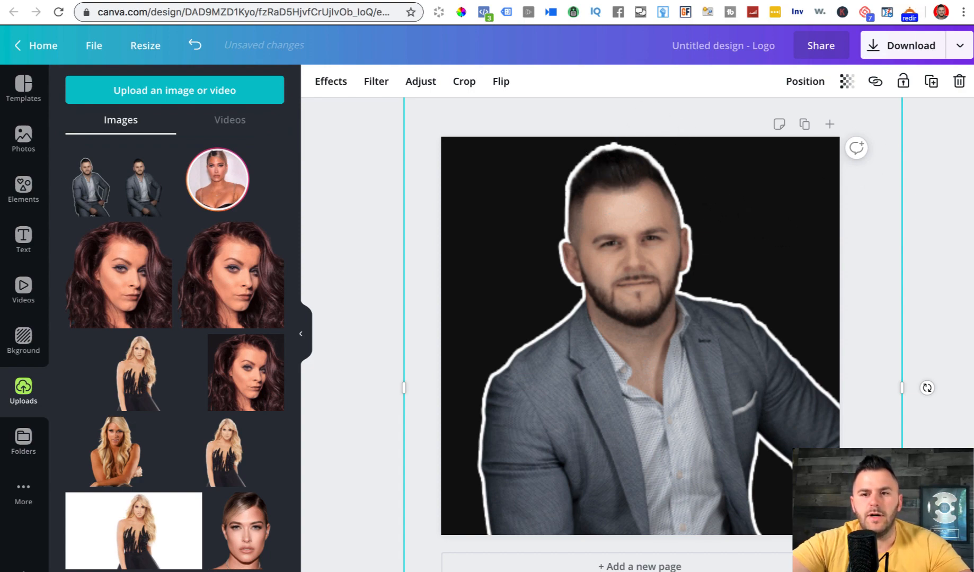
pyautogui.click(907, 0)
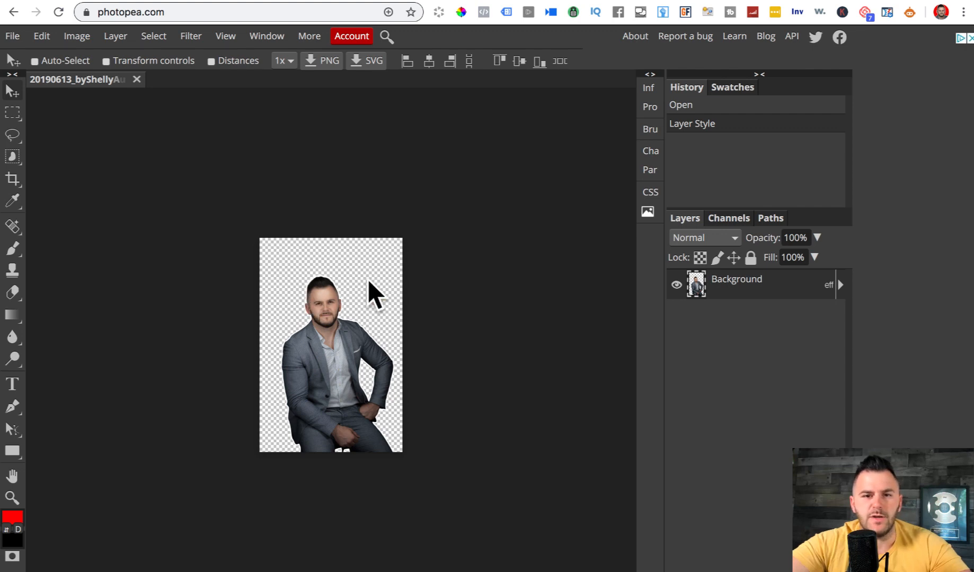
pyautogui.click(102, 1)
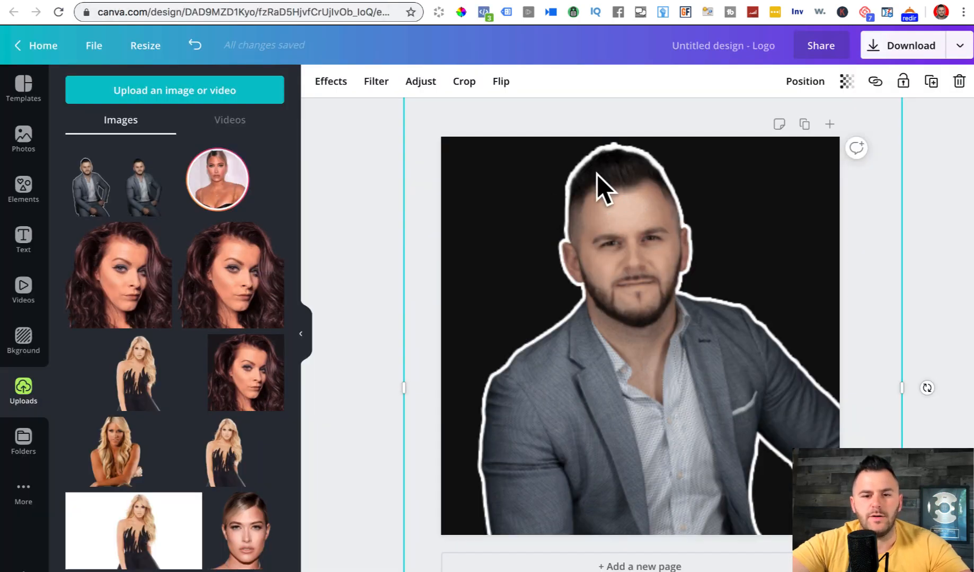
pyautogui.moveTo(670, 332); pyautogui.dragTo(647, 331)
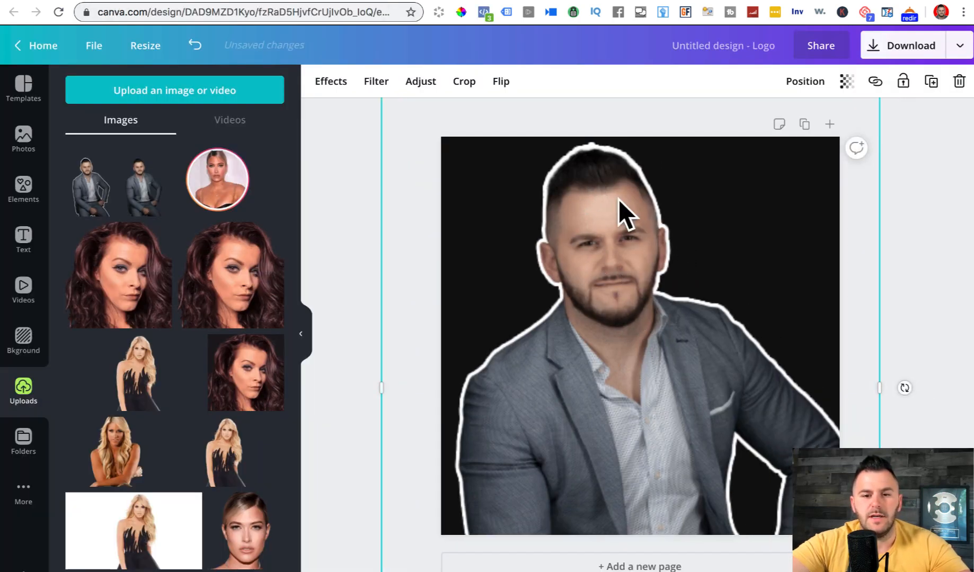
# - Rename the design 'fb profile' and download it as a PNG
pyautogui.click(729, 44)
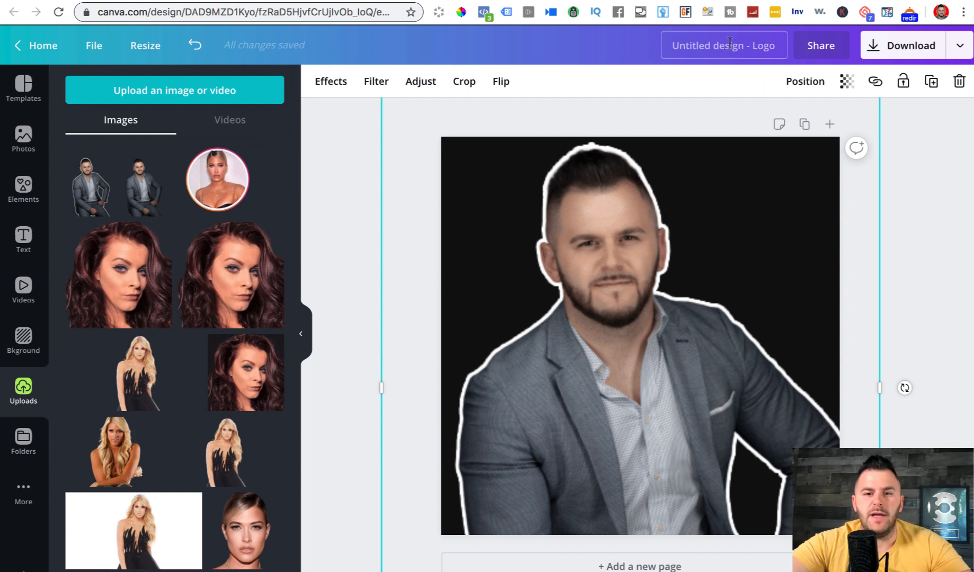
pyautogui.write('fb profi')
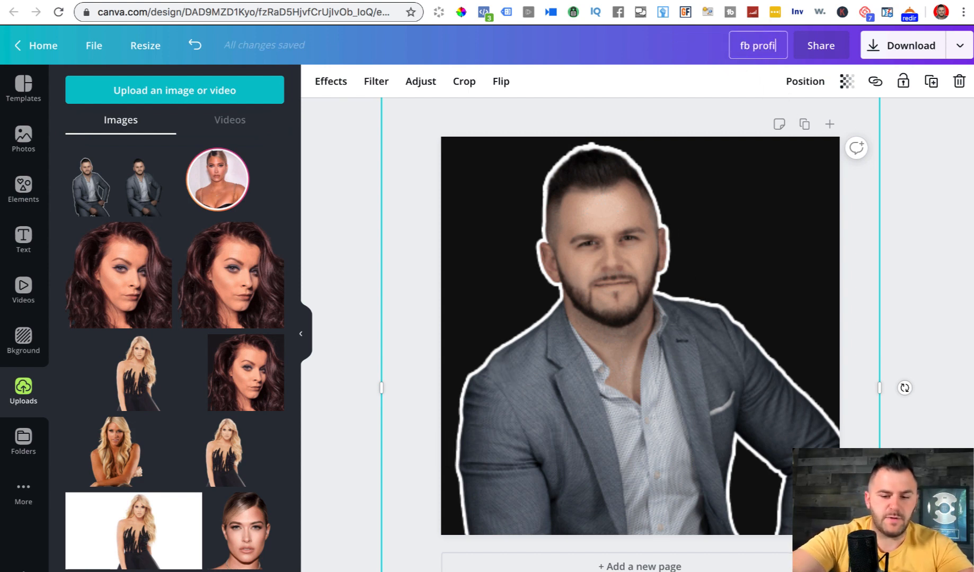
pyautogui.write('le')
pyautogui.click(905, 47)
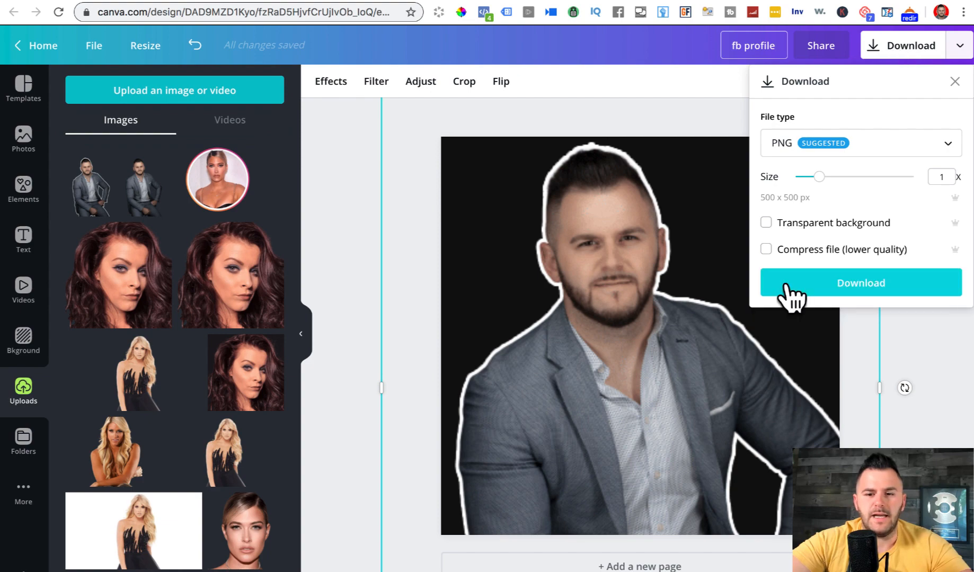
pyautogui.click(833, 280)
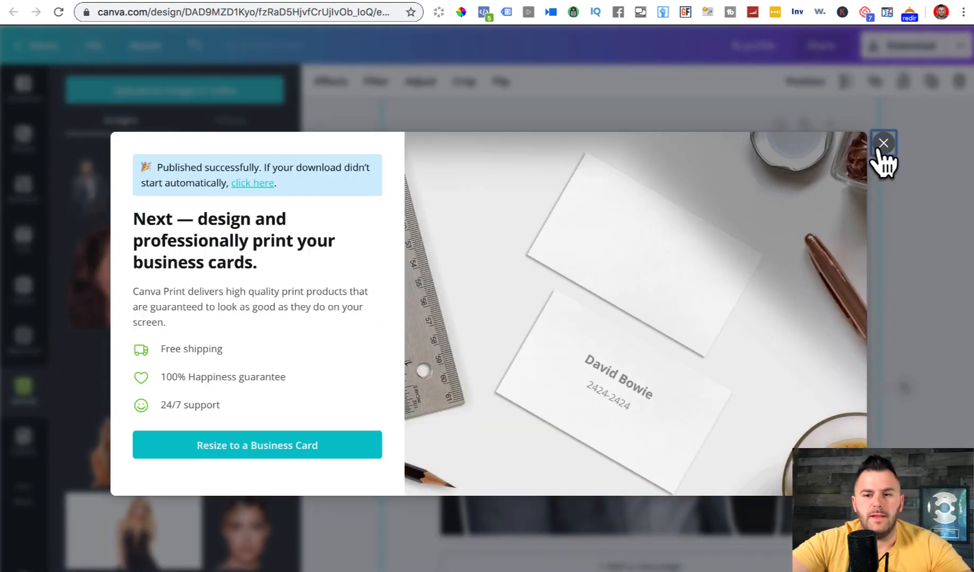
pyautogui.click(880, 148)
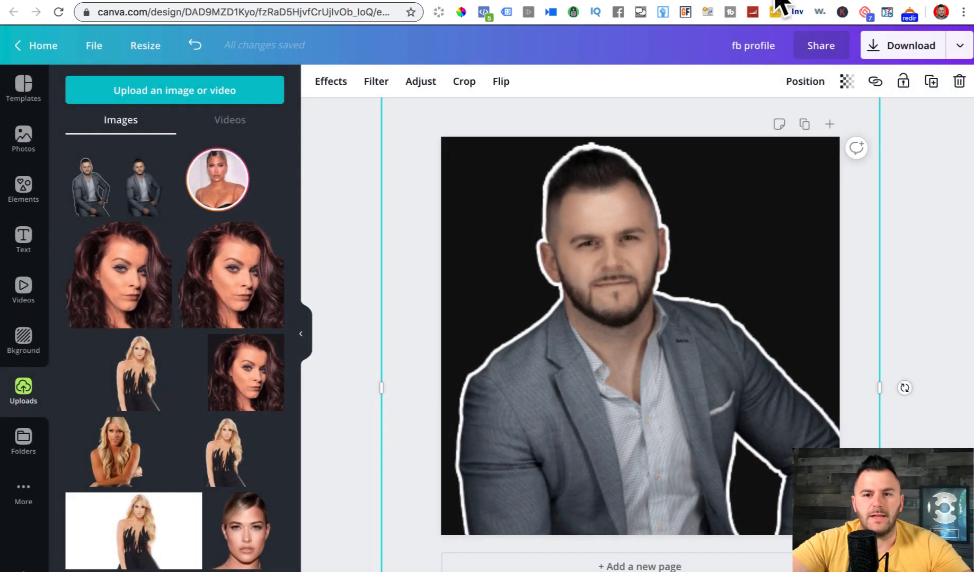
pyautogui.click(770, 1)
# - View the page's current profile picture, then close the viewer
pyautogui.moveTo(206, 148)
pyautogui.click(210, 166)
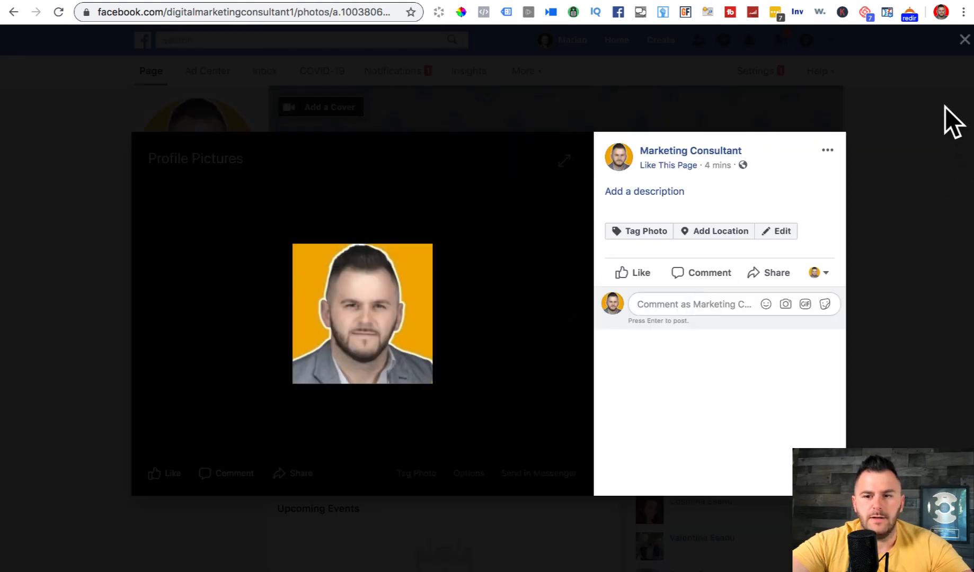
pyautogui.click(963, 40)
# - Upload fb profile.png as the new profile picture, reposition it in the crop, and save
pyautogui.click(197, 190)
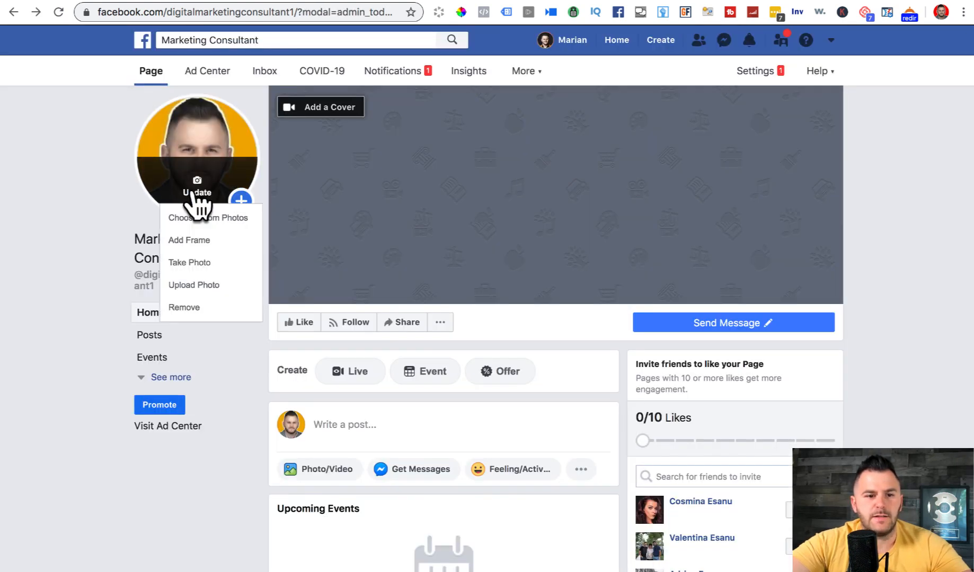
pyautogui.click(195, 286)
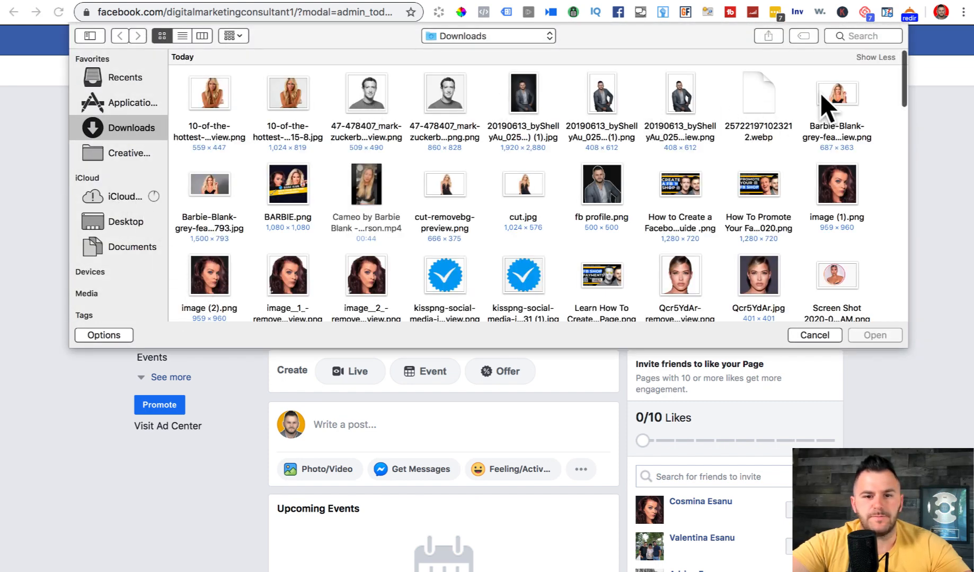
pyautogui.click(594, 176)
pyautogui.click(865, 338)
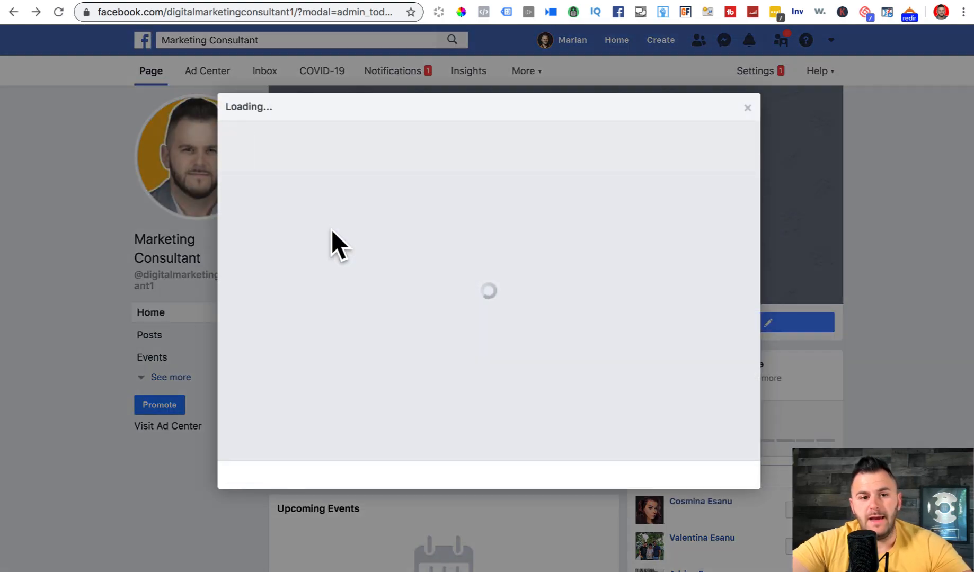
pyautogui.moveTo(465, 286); pyautogui.dragTo(506, 286)
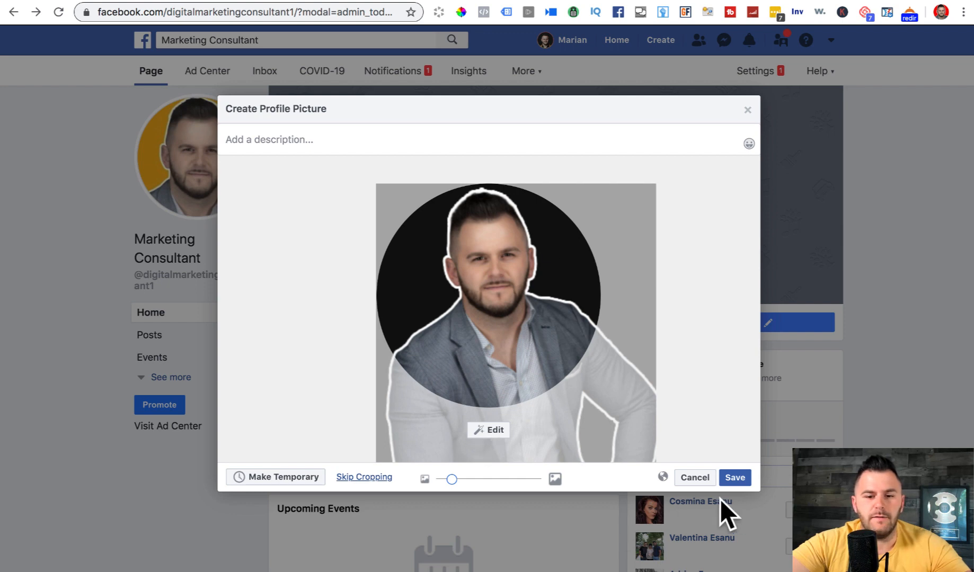
pyautogui.click(734, 477)
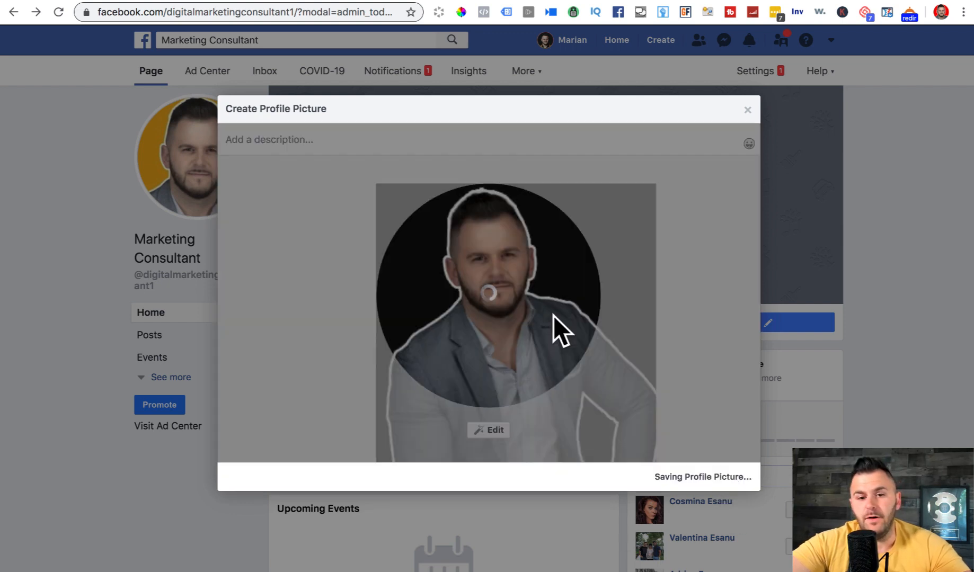
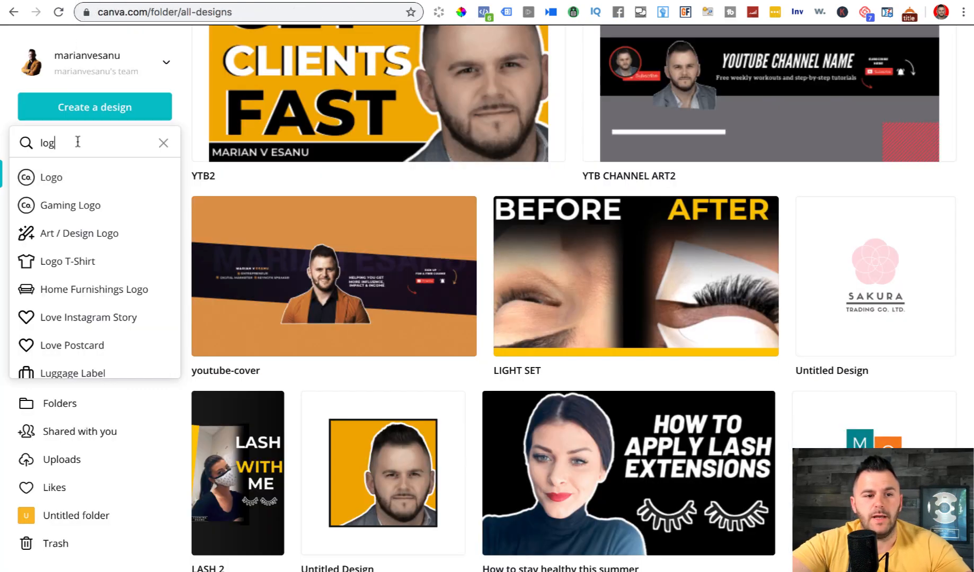
# - From Canva Home, search 'facebook cover' and create a Facebook Cover design (820 × 312 px)
pyautogui.click(80, 114)
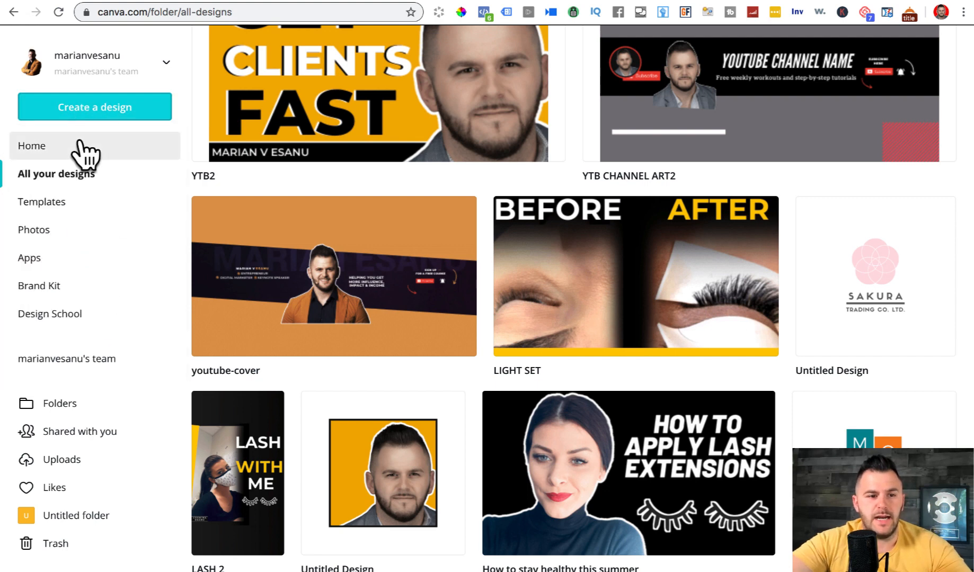
pyautogui.click(80, 146)
pyautogui.click(86, 111)
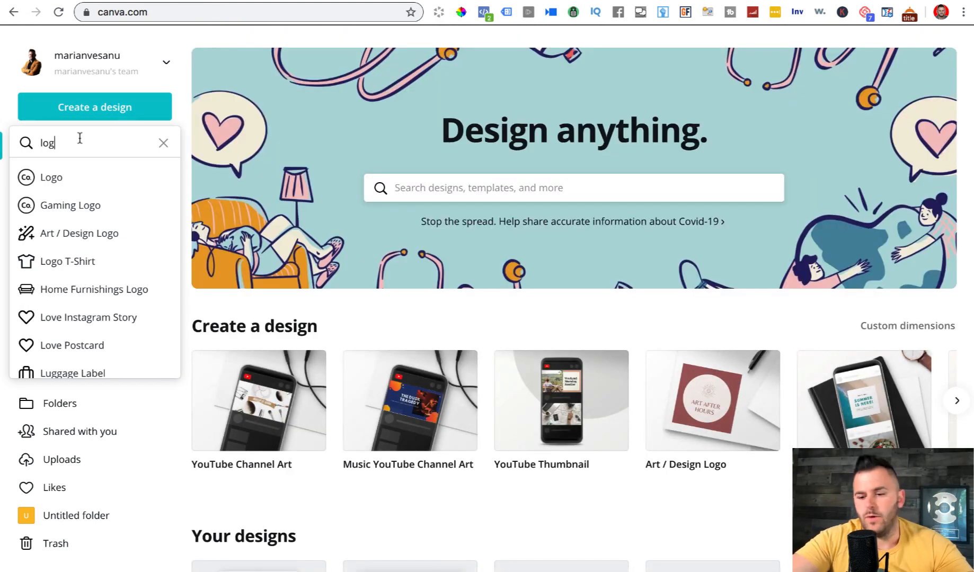
pyautogui.press('BackSpace')
pyautogui.press('BackSpace')
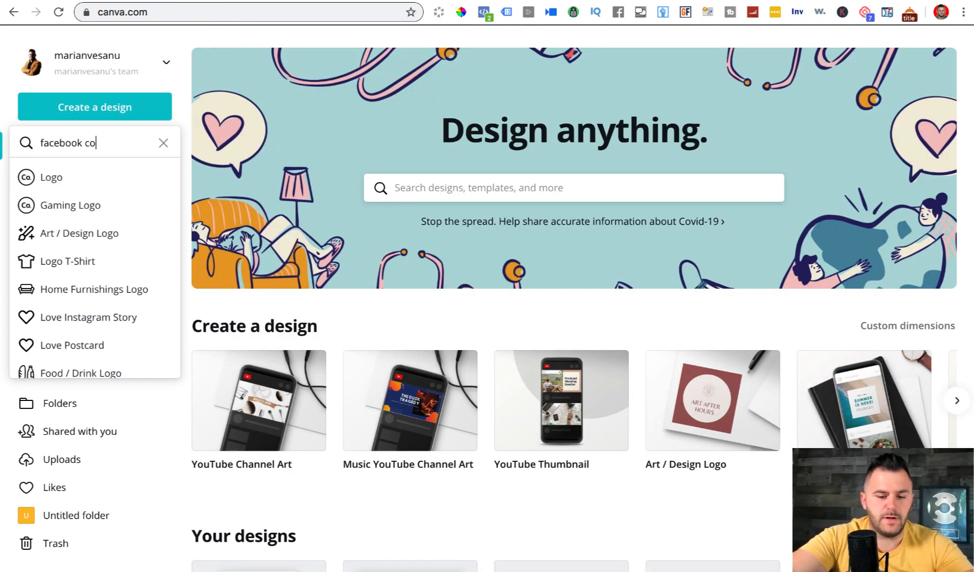
pyautogui.write('facebook cover')
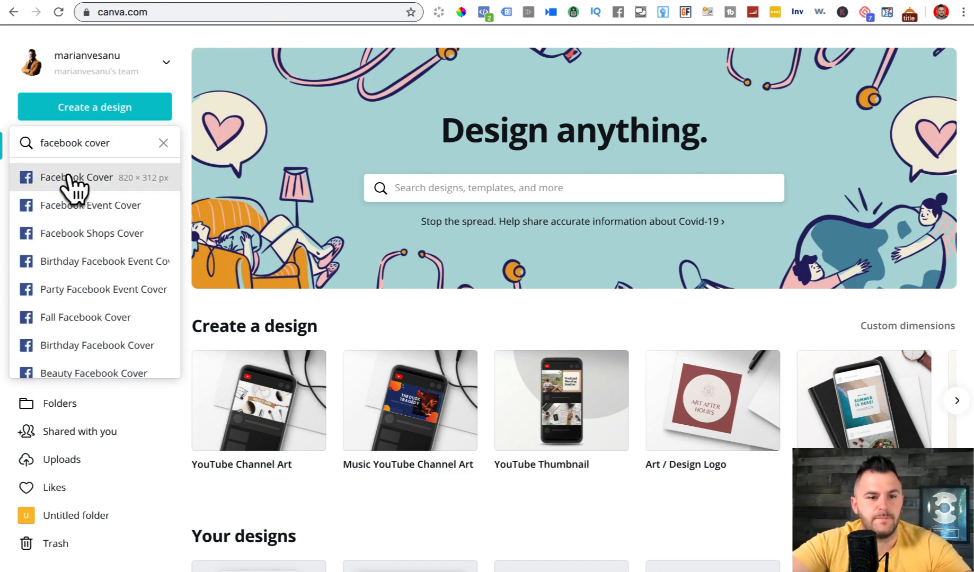
pyautogui.click(70, 175)
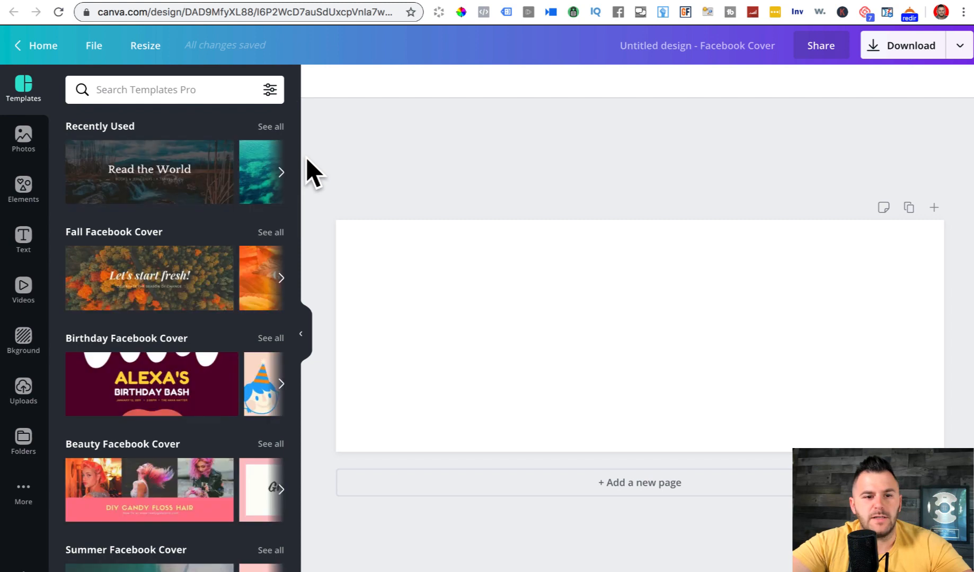
# - Scroll the template results and apply the Real Beauty Talk template to the cover
pyautogui.moveTo(295, 148); pyautogui.dragTo(324, 405)
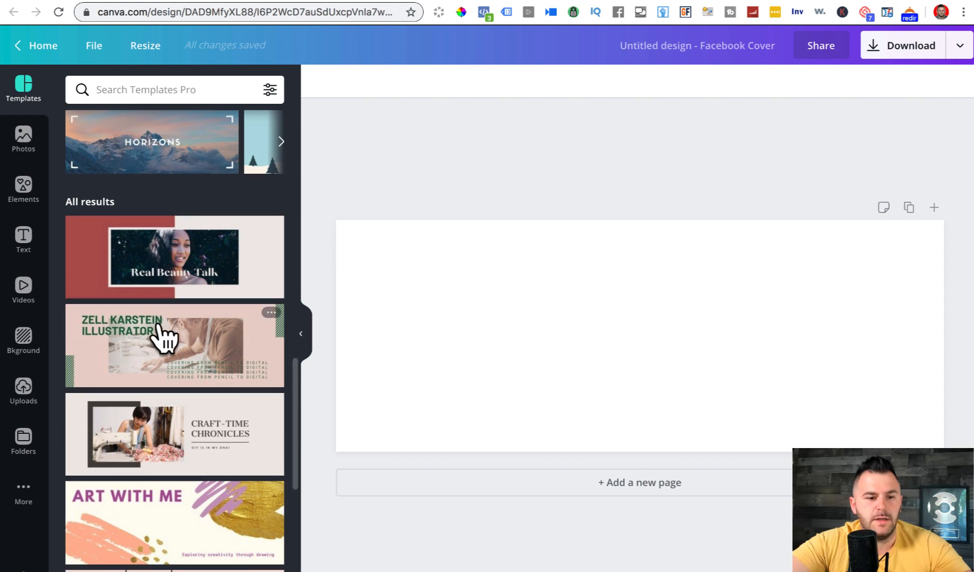
pyautogui.click(148, 235)
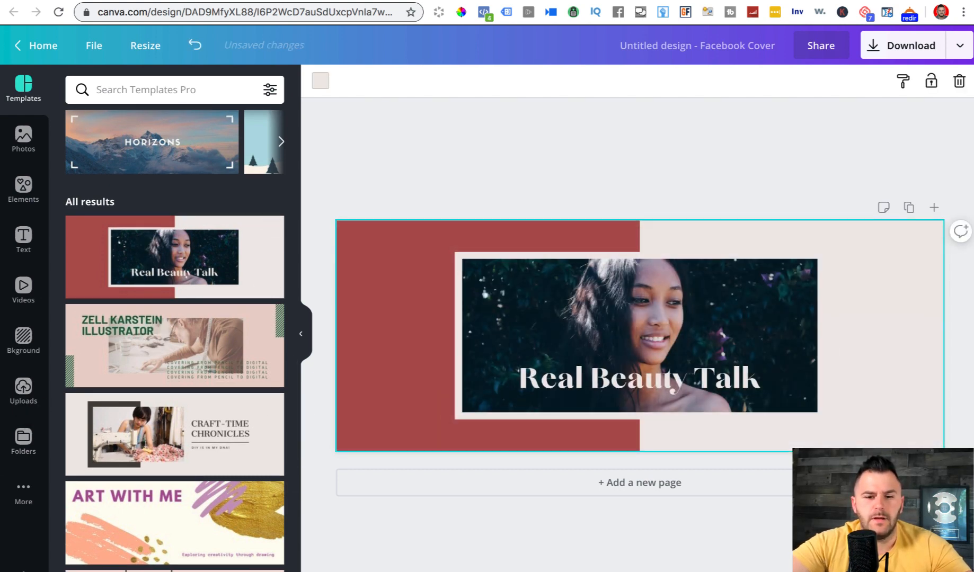
# - Swap the template woman's photo for the man's uploaded cutout and narrow its frame from the left
pyautogui.click(23, 389)
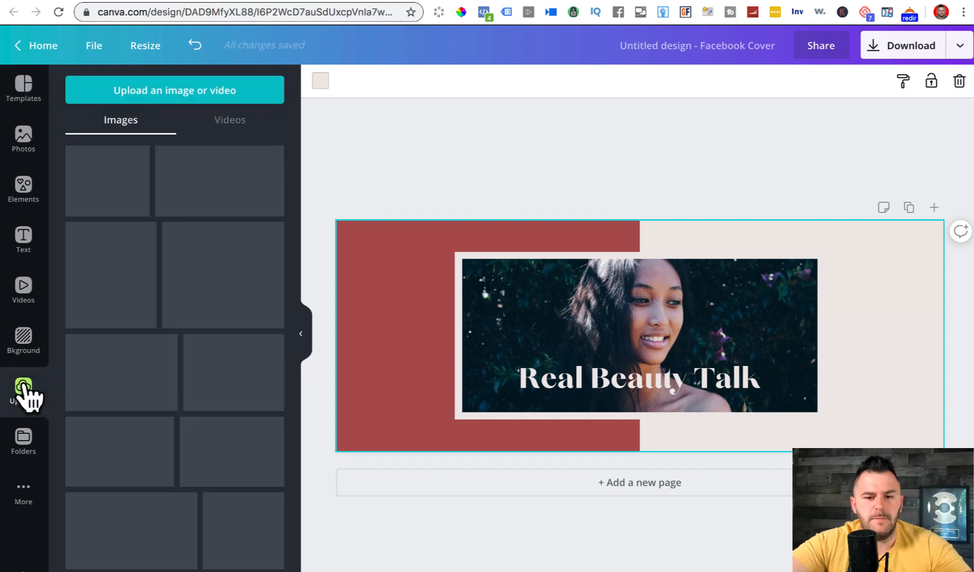
pyautogui.moveTo(302, 230); pyautogui.dragTo(634, 408)
pyautogui.doubleClick(620, 316)
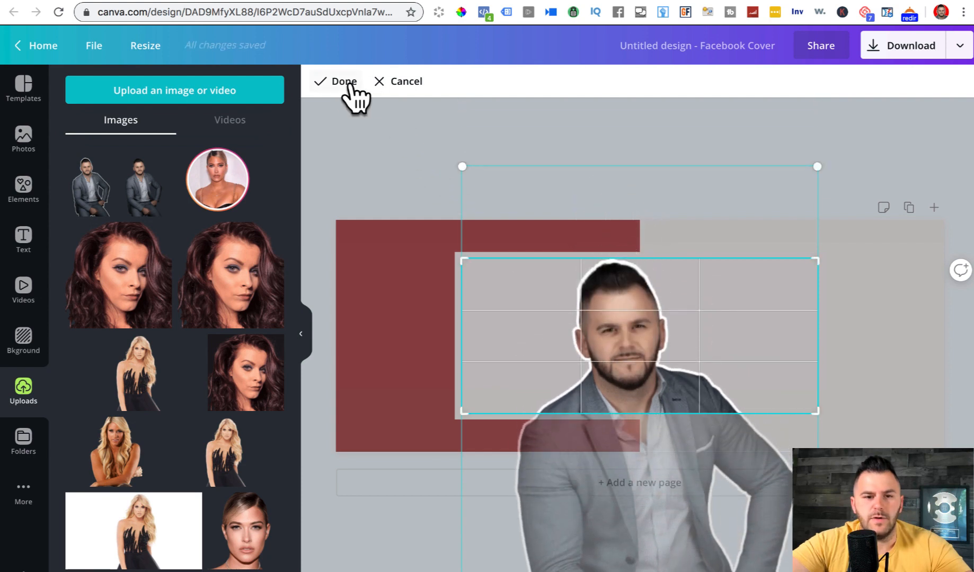
pyautogui.click(349, 85)
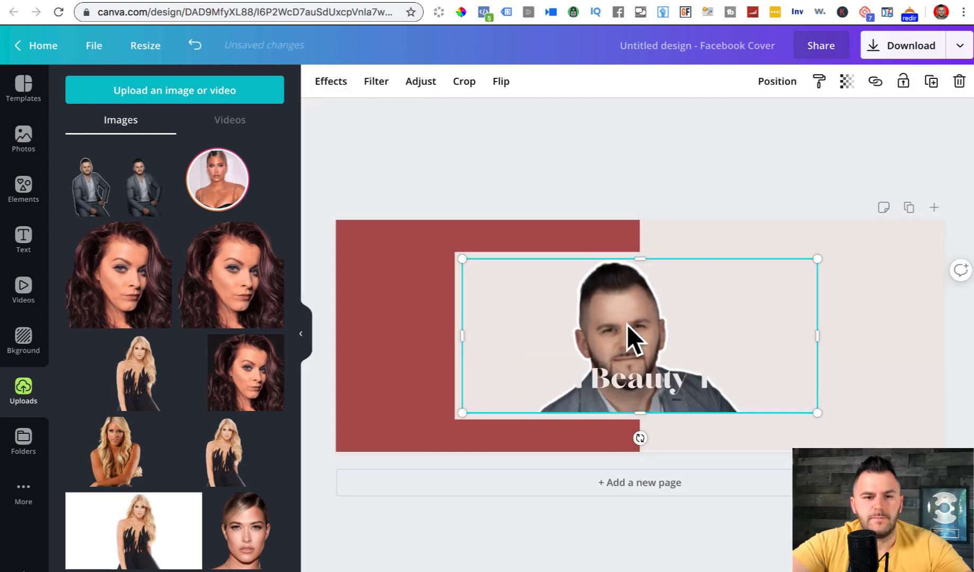
pyautogui.moveTo(460, 330); pyautogui.dragTo(513, 329)
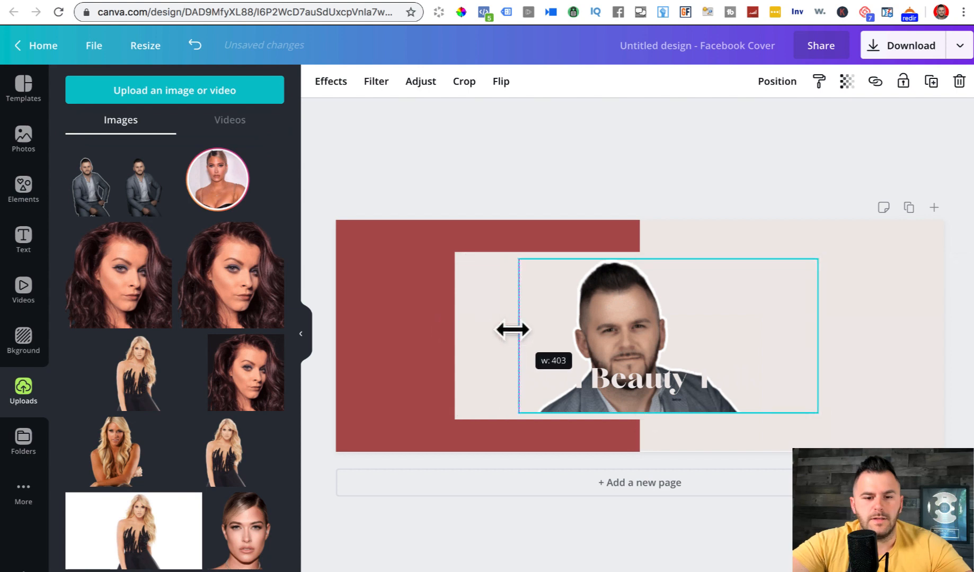
pyautogui.click(468, 277)
# - Turn the light box behind the portrait black and retype the Real Beauty Talk headline as 'DIGITAL MARKETER'
pyautogui.click(319, 81)
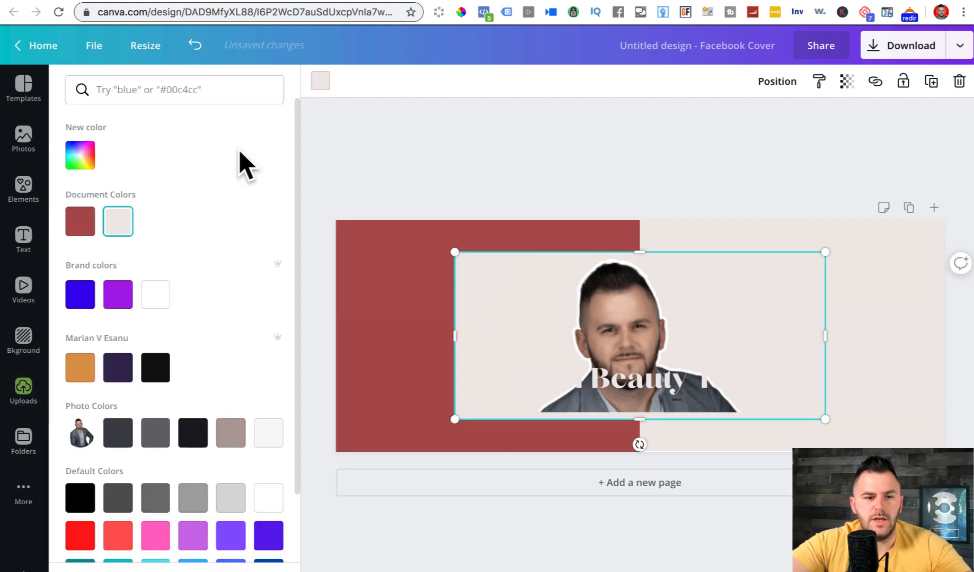
pyautogui.click(155, 369)
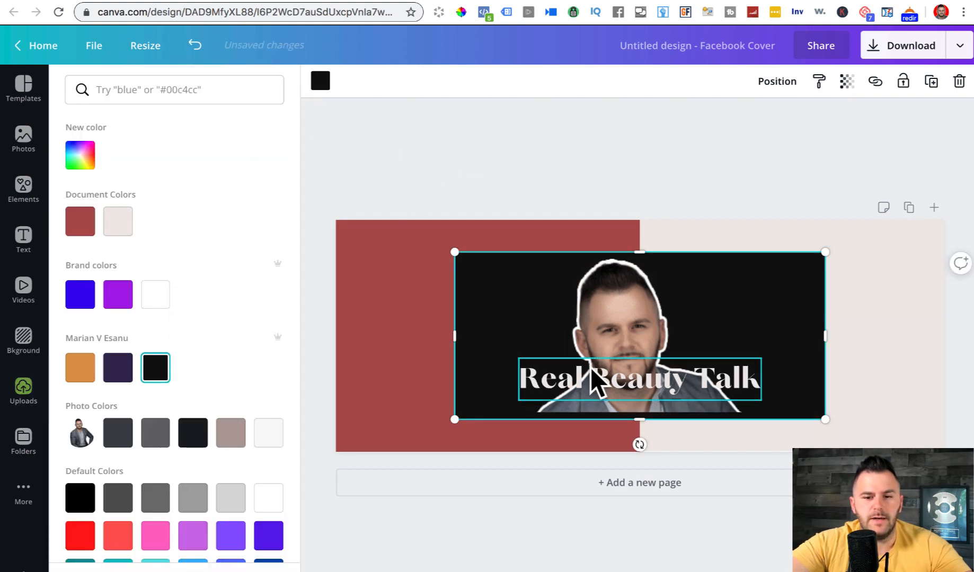
pyautogui.click(588, 368)
pyautogui.doubleClick(589, 367)
pyautogui.hotkey('ctrl', 'a')
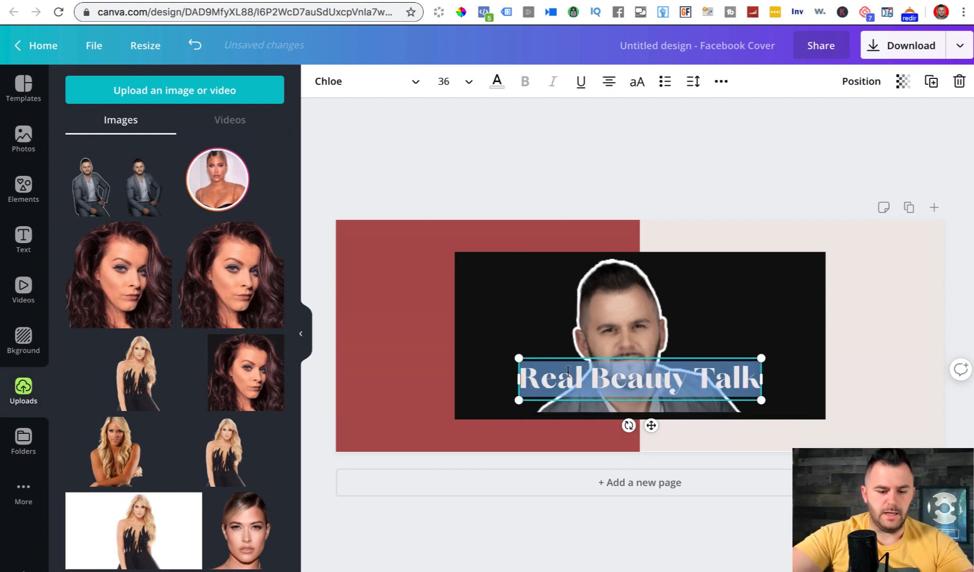
pyautogui.write('DIGITAL M')
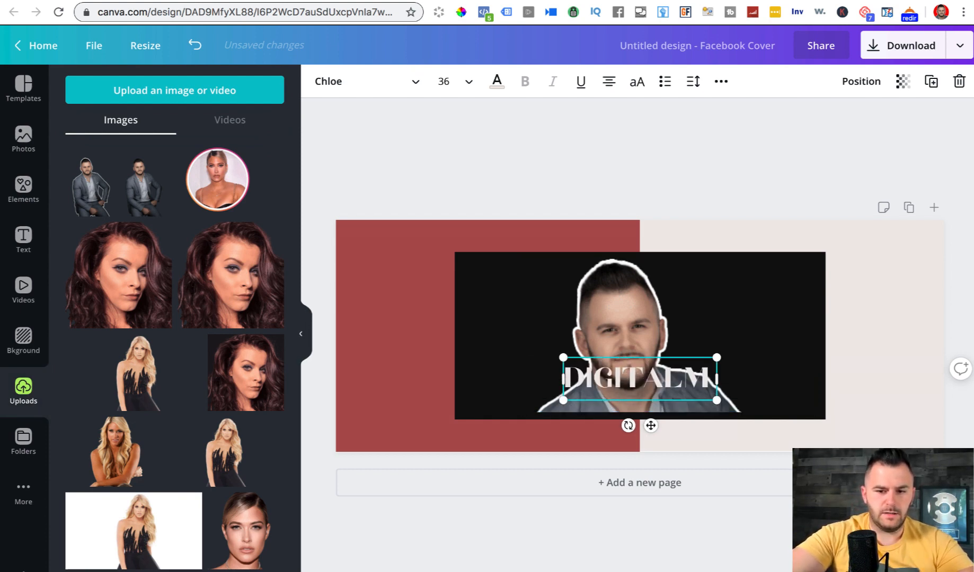
pyautogui.write('ARK')
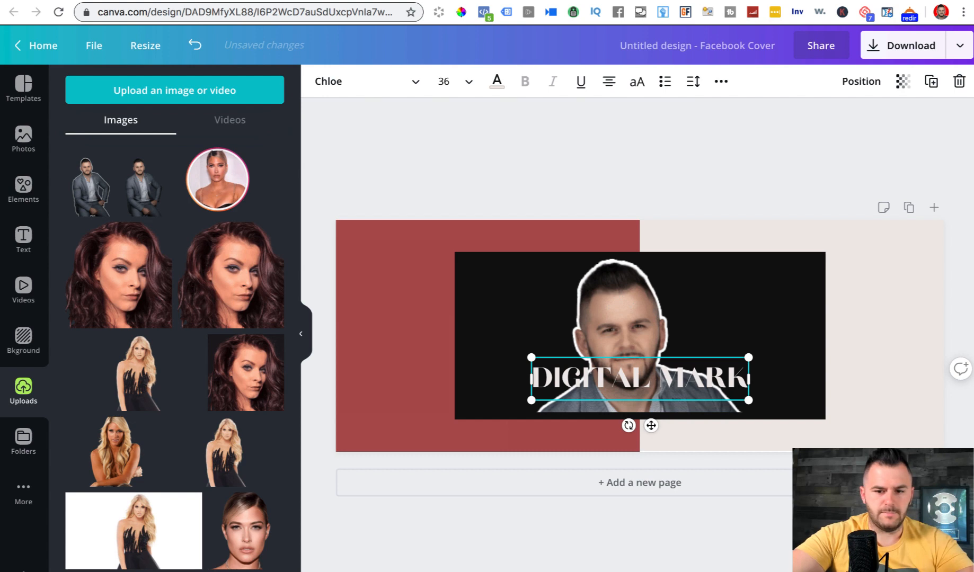
pyautogui.write('ETER')
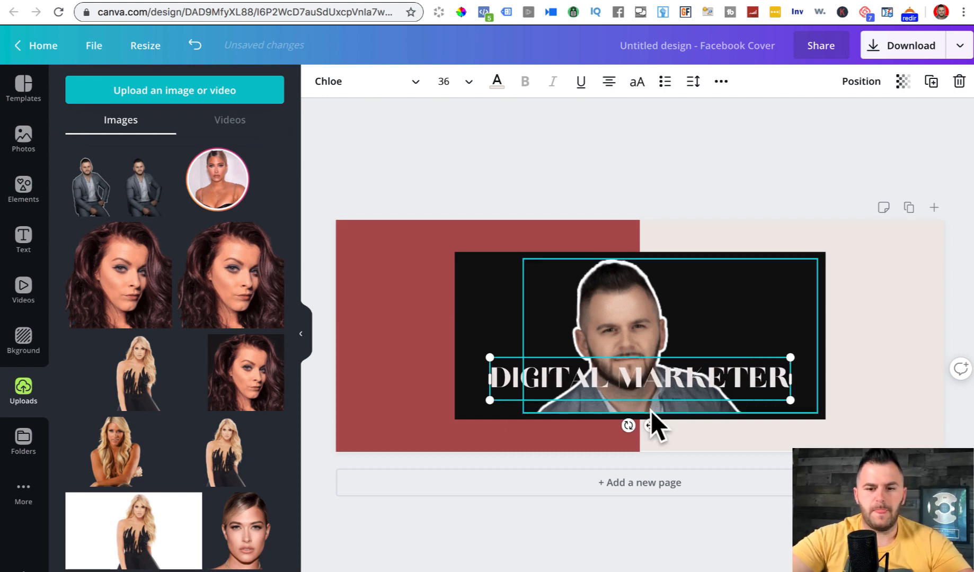
# - Make the red block on the left white
pyautogui.click(766, 135)
pyautogui.click(354, 270)
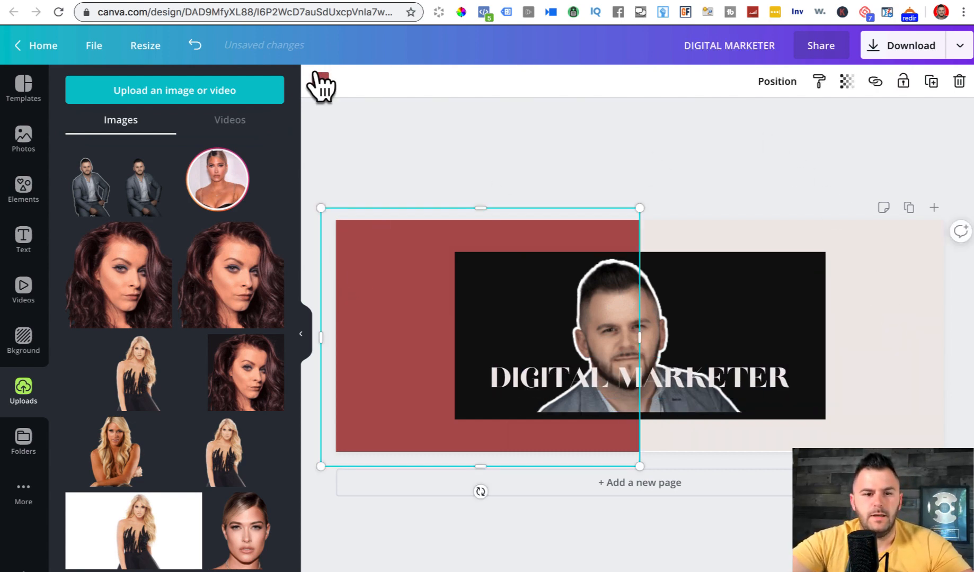
pyautogui.click(321, 79)
pyautogui.click(155, 296)
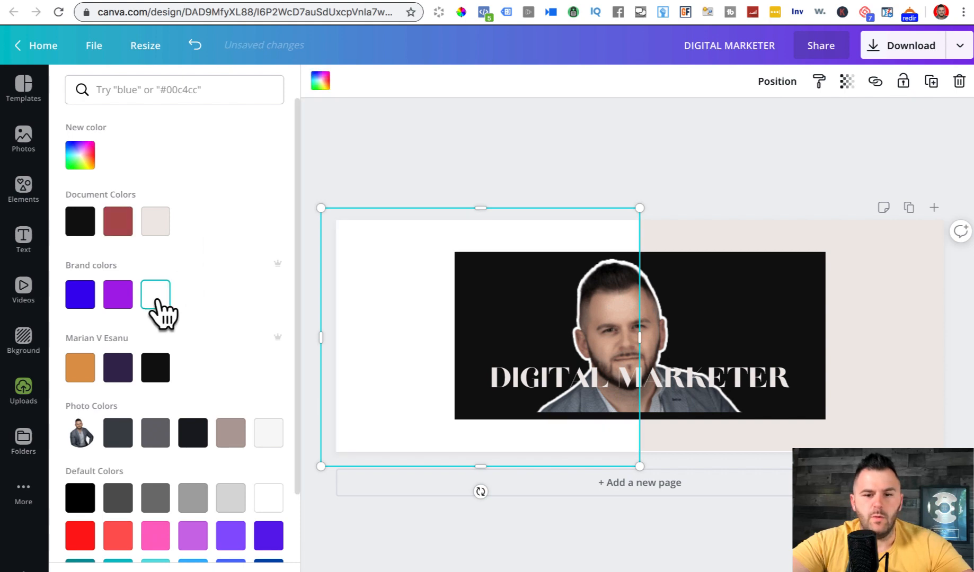
# - Turn the page background dark grey and move DIGITAL MARKETER below the portrait box
pyautogui.click(903, 241)
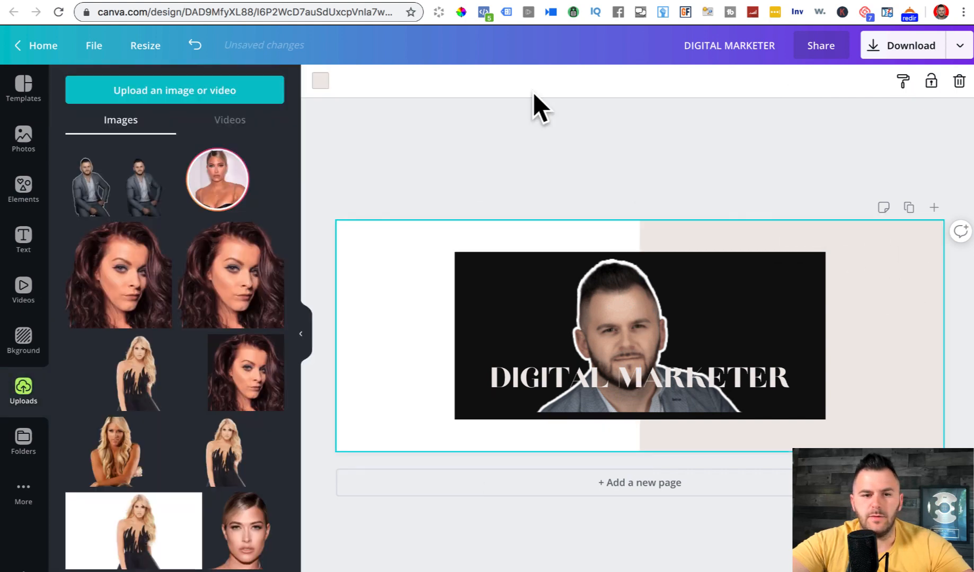
pyautogui.click(320, 80)
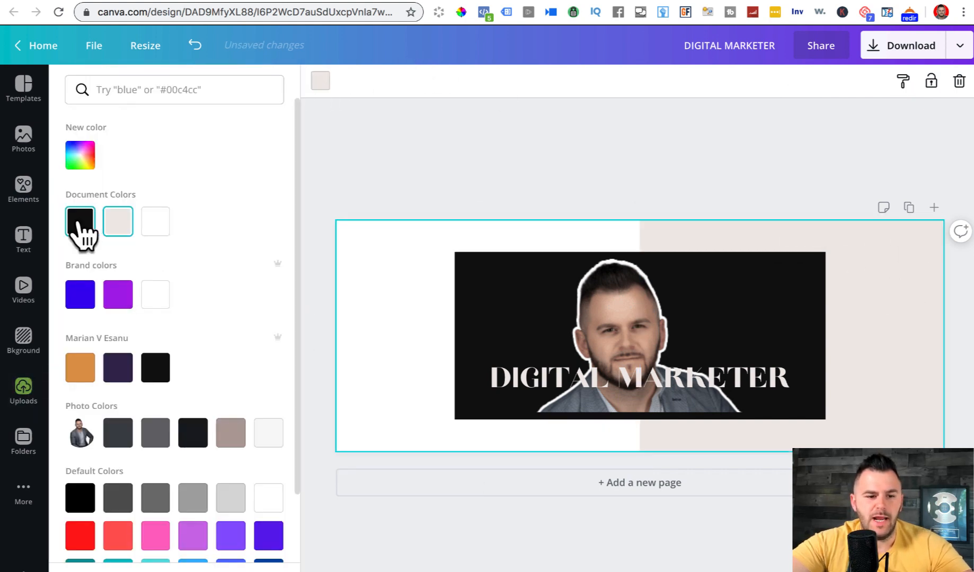
pyautogui.click(155, 434)
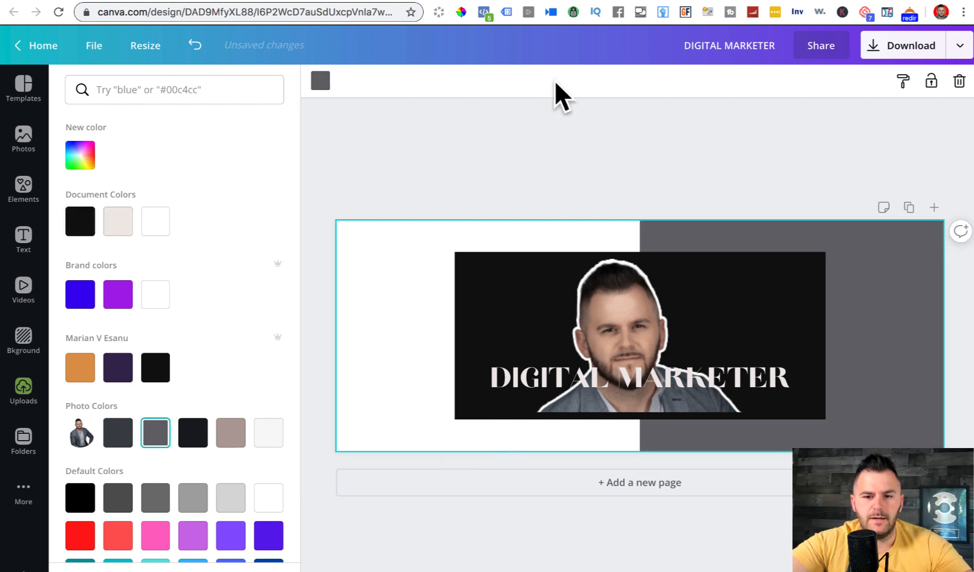
pyautogui.click(566, 108)
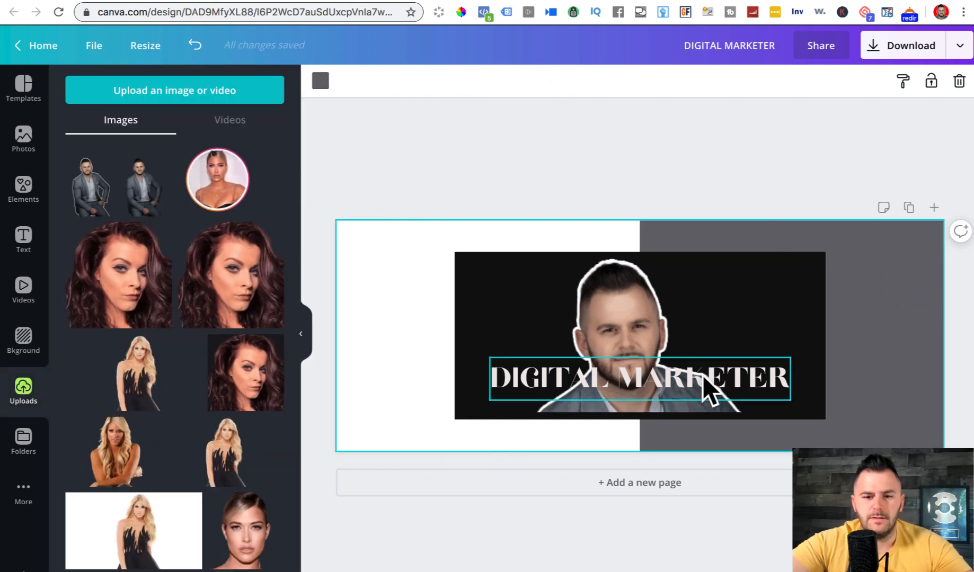
pyautogui.moveTo(701, 377); pyautogui.dragTo(709, 433)
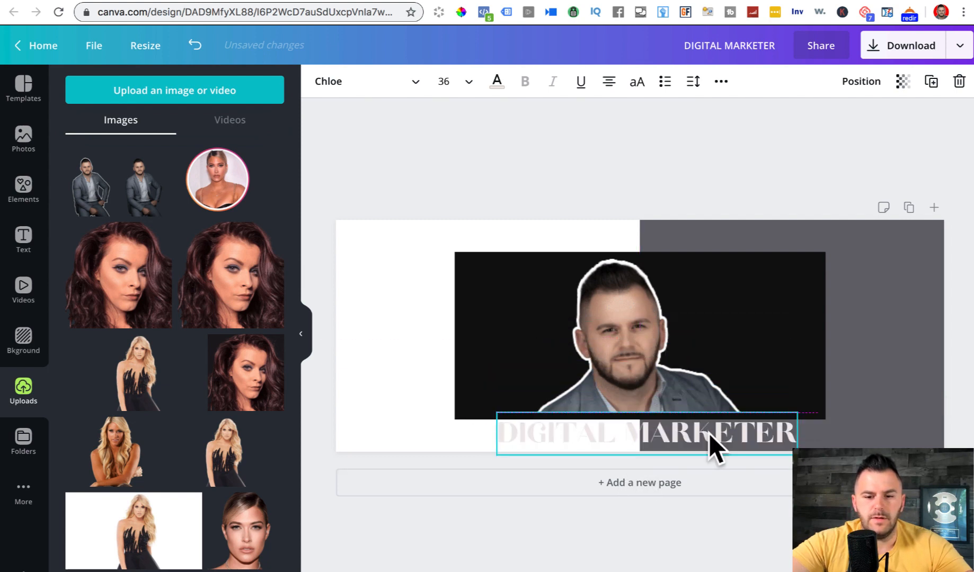
# - Colour the DIGITAL MARKETER text black and shift it slightly to the right
pyautogui.doubleClick(708, 434)
pyautogui.click(496, 84)
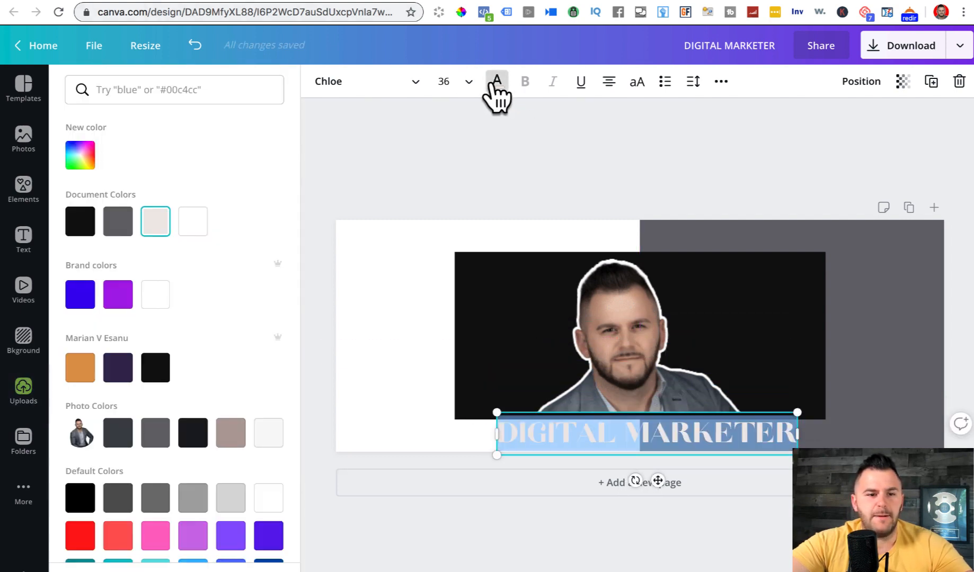
pyautogui.click(80, 221)
pyautogui.click(671, 149)
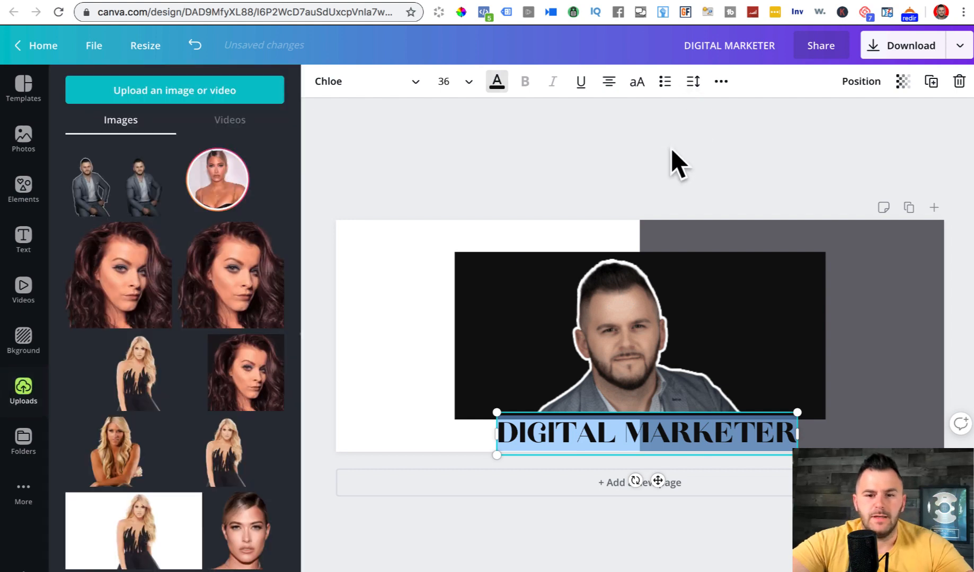
pyautogui.click(671, 148)
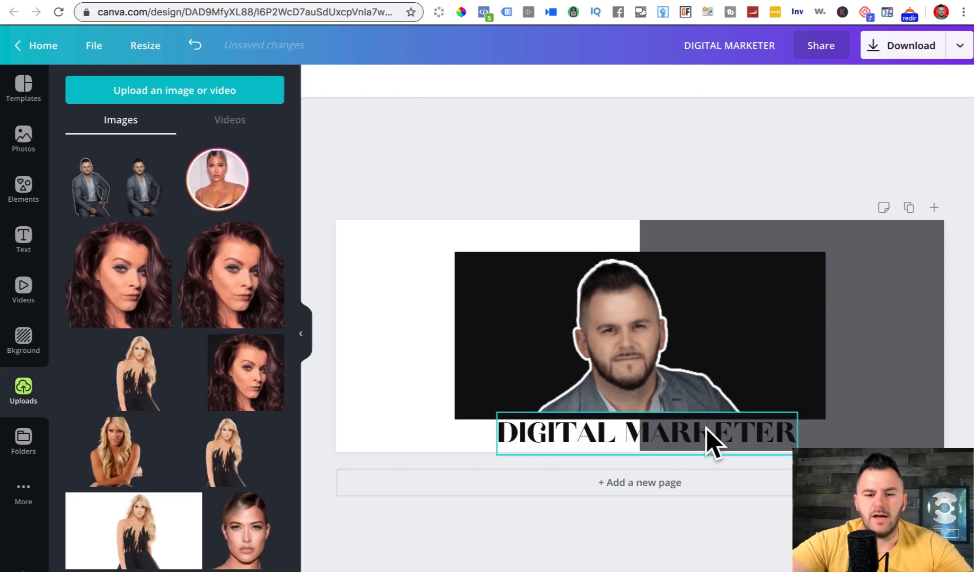
pyautogui.moveTo(705, 431); pyautogui.dragTo(725, 431)
# - Make the word MARKETER white so it stands out on the grey block
pyautogui.doubleClick(724, 431)
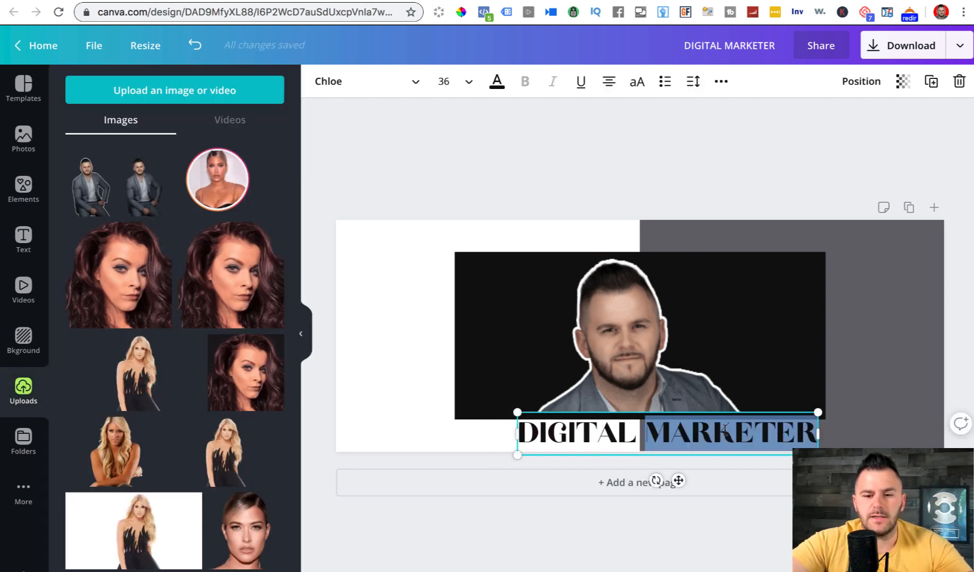
pyautogui.click(497, 81)
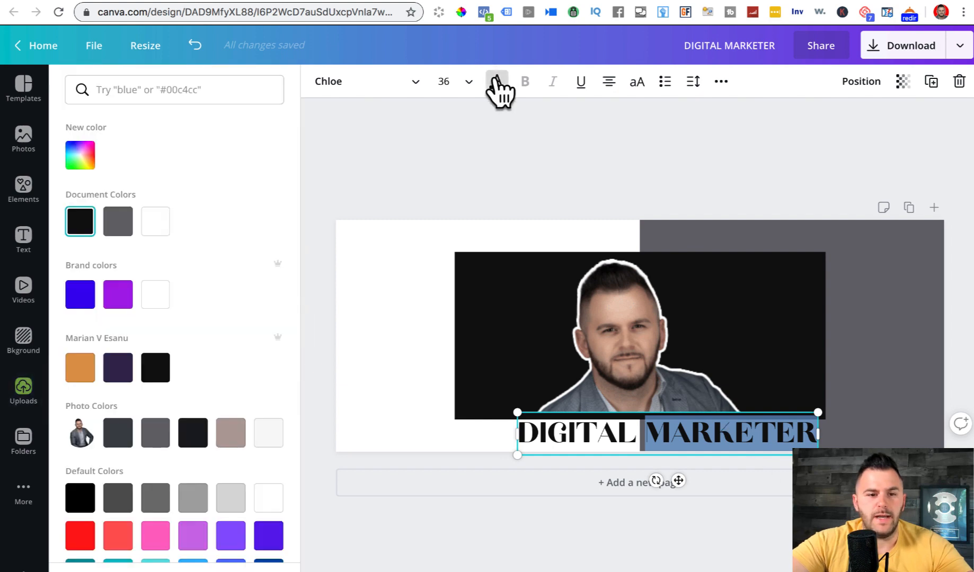
pyautogui.click(155, 221)
pyautogui.click(478, 149)
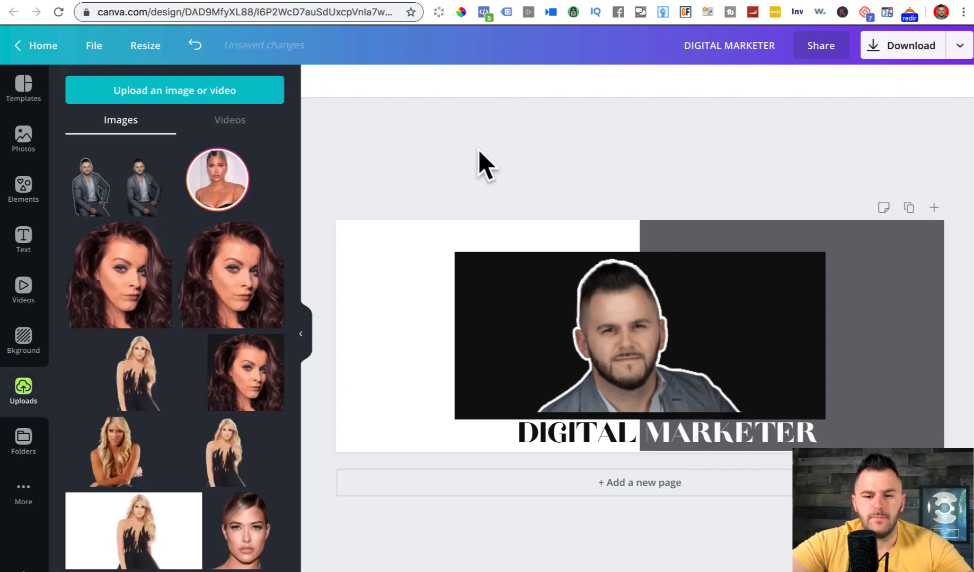
pyautogui.click(619, 373)
pyautogui.click(561, 155)
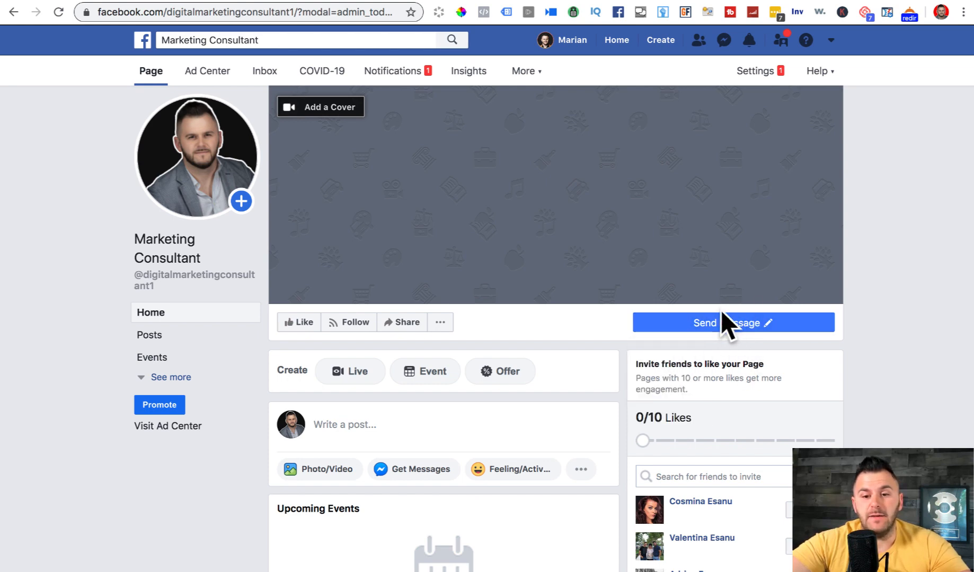
# - Check the Facebook page's still-empty cover, then switch to the YouTube video
pyautogui.moveTo(737, 324)
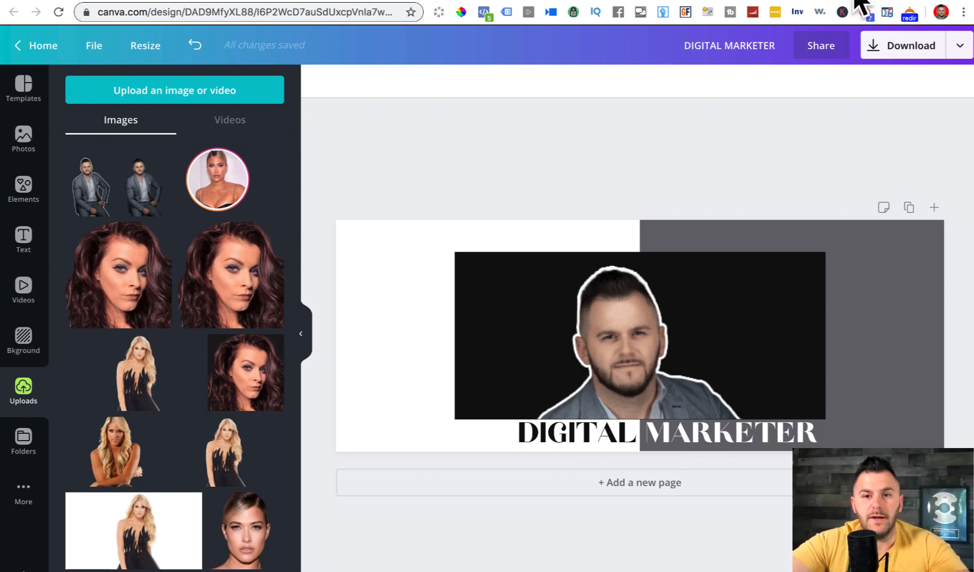
pyautogui.click(709, 0)
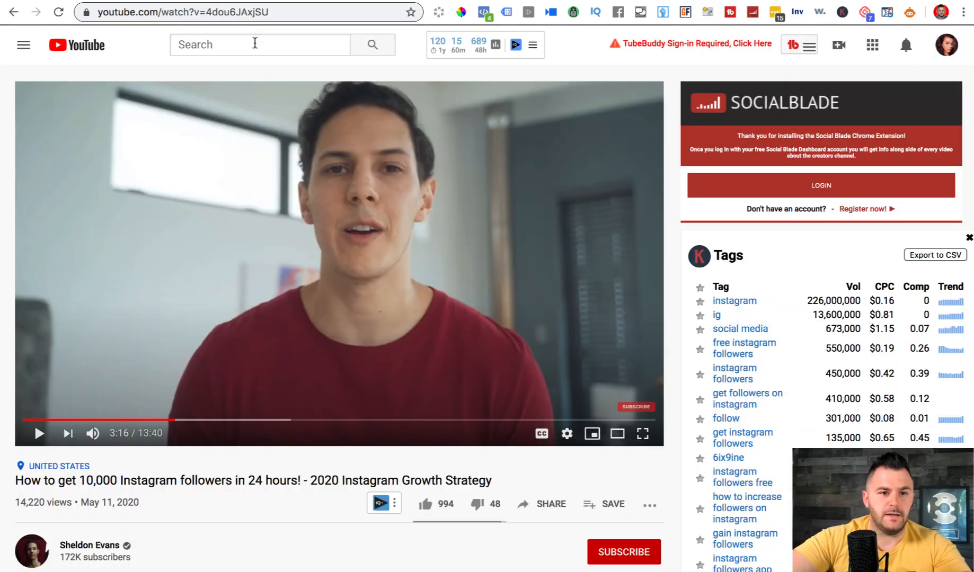
# - Search YouTube for the presenter's channel, open its page to see the banner, and pause the featured video
pyautogui.click(254, 43)
pyautogui.write('MARIAN E')
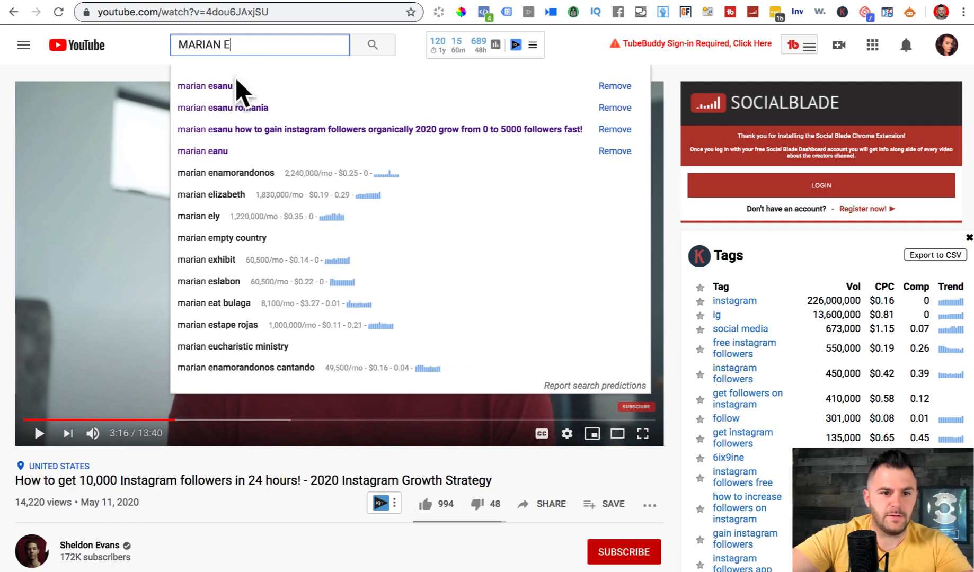
pyautogui.click(236, 85)
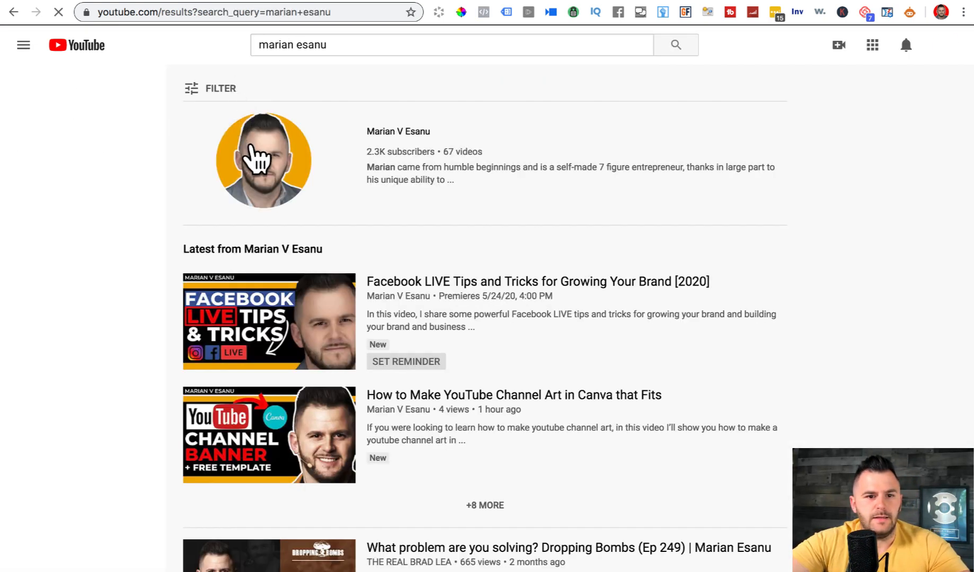
pyautogui.click(257, 159)
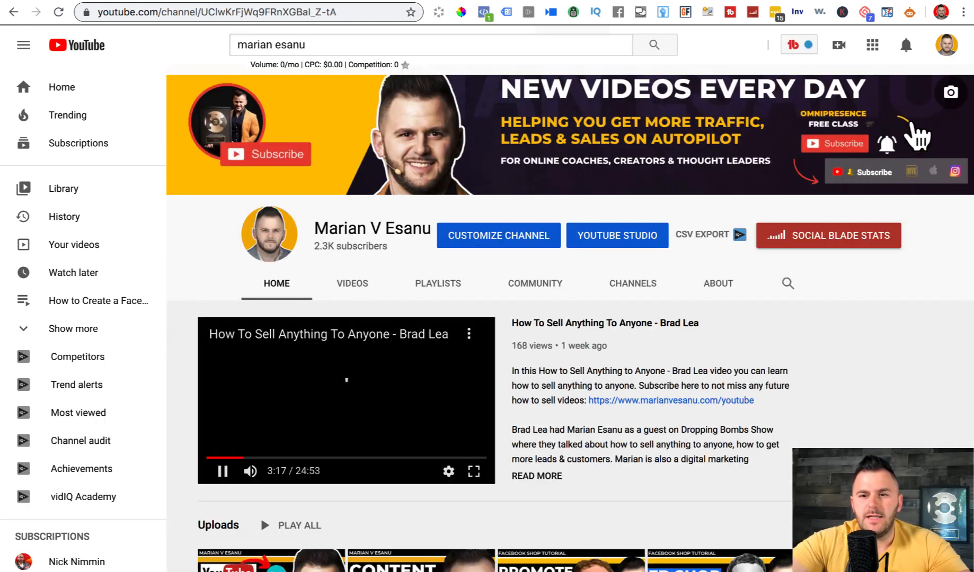
pyautogui.click(223, 470)
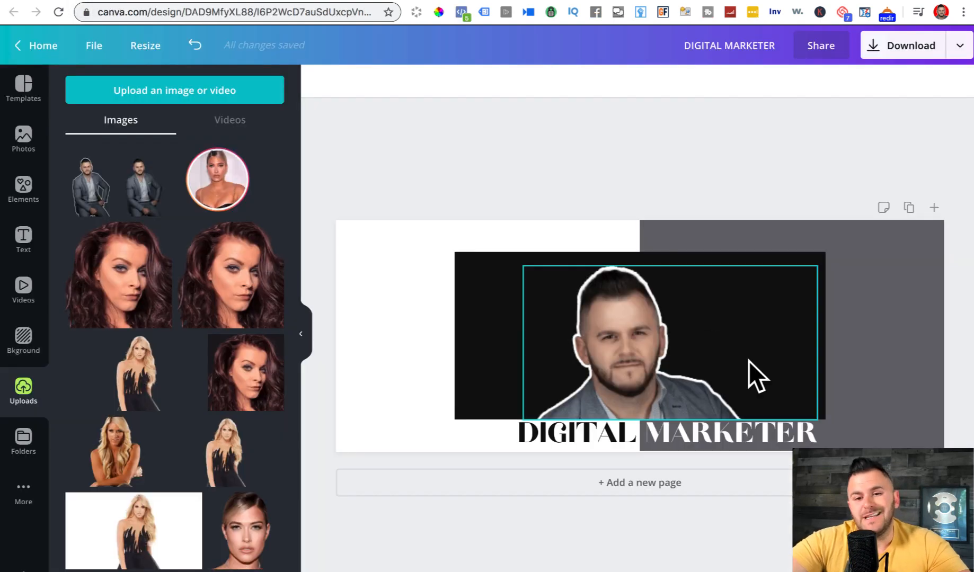
# - Set DIGITAL MARKETER to font size 30 and nudge it left to centre it under the portrait box
pyautogui.click(720, 429)
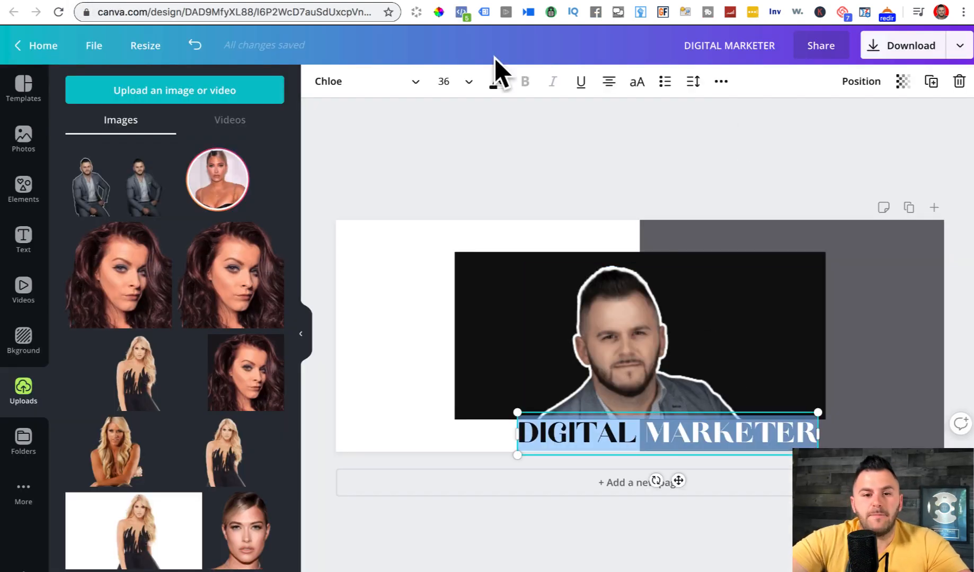
pyautogui.click(457, 78)
pyautogui.write('3')
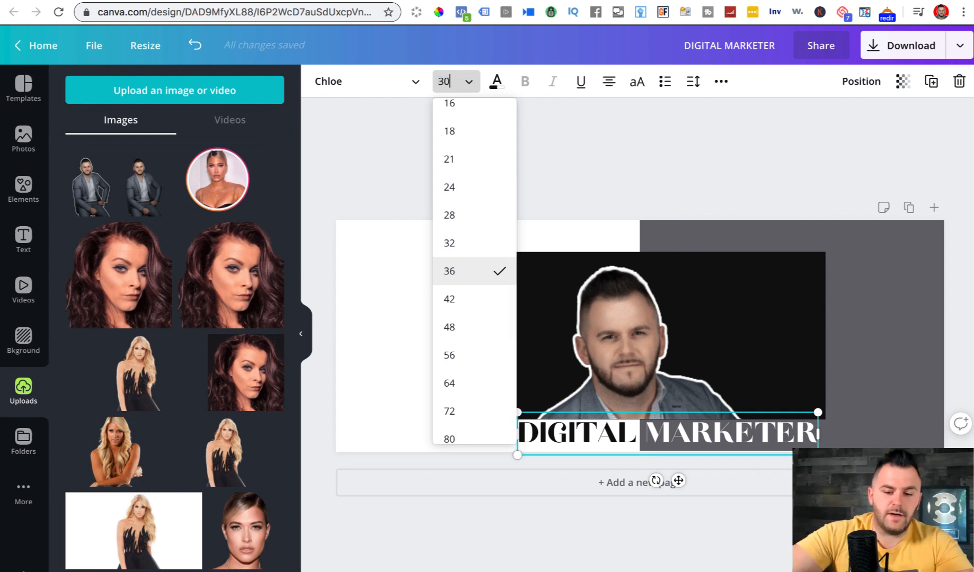
pyautogui.press('Return')
pyautogui.click(618, 194)
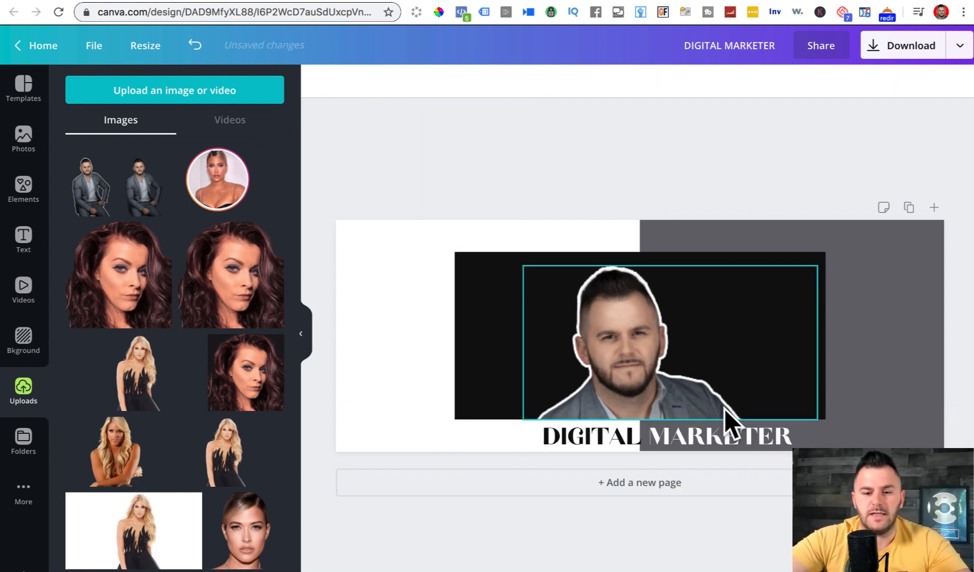
pyautogui.moveTo(724, 433); pyautogui.dragTo(719, 432)
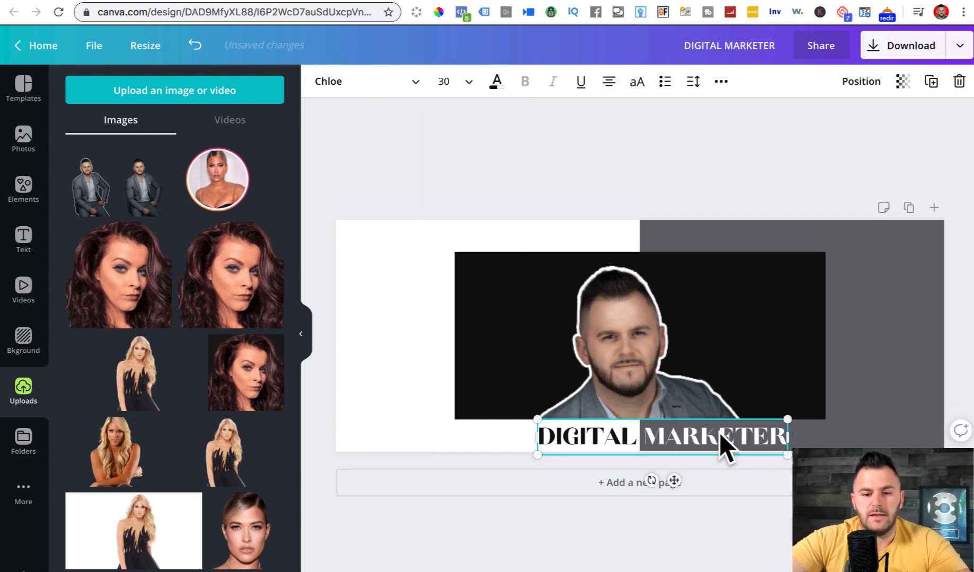
pyautogui.click(694, 158)
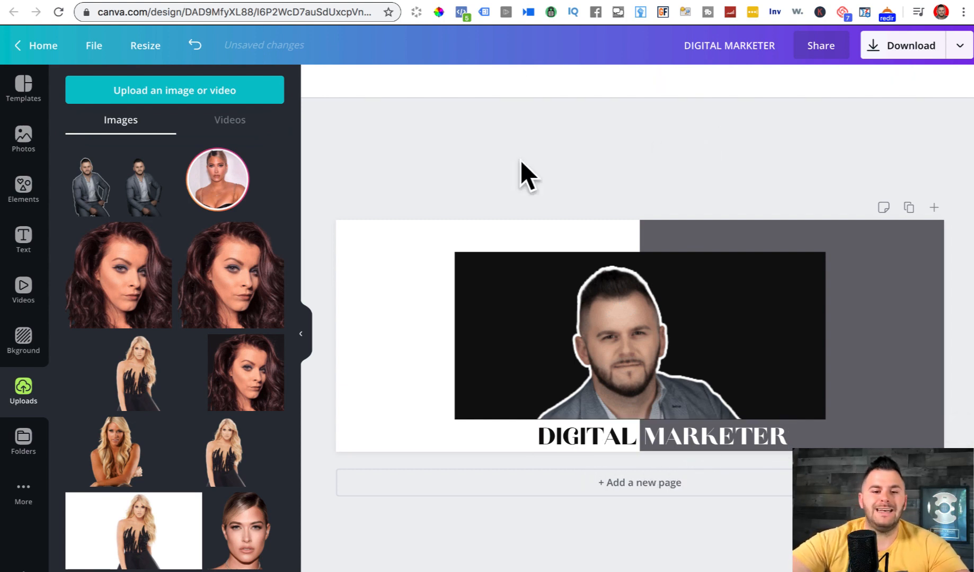
pyautogui.click(22, 200)
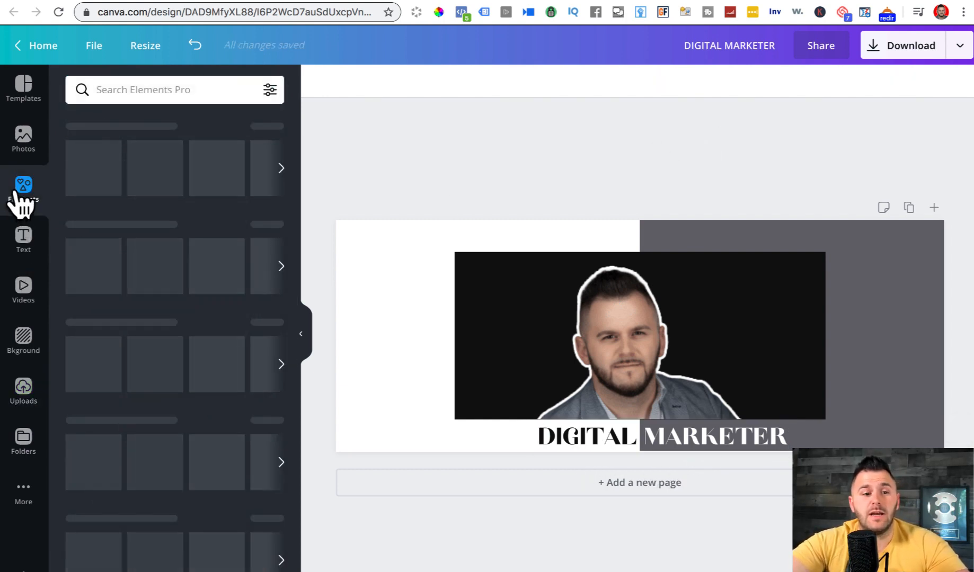
# - Add a frame element, stretch it to the black box's edges, and colour it light grey
pyautogui.click(94, 169)
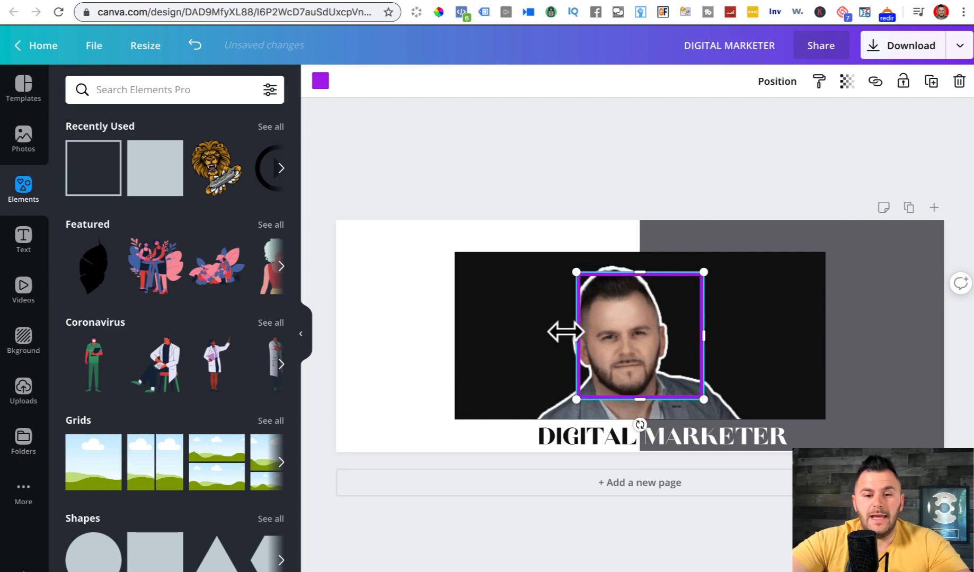
pyautogui.moveTo(521, 331); pyautogui.dragTo(452, 331)
pyautogui.moveTo(576, 271); pyautogui.dragTo(576, 253)
pyautogui.moveTo(703, 317); pyautogui.dragTo(828, 313)
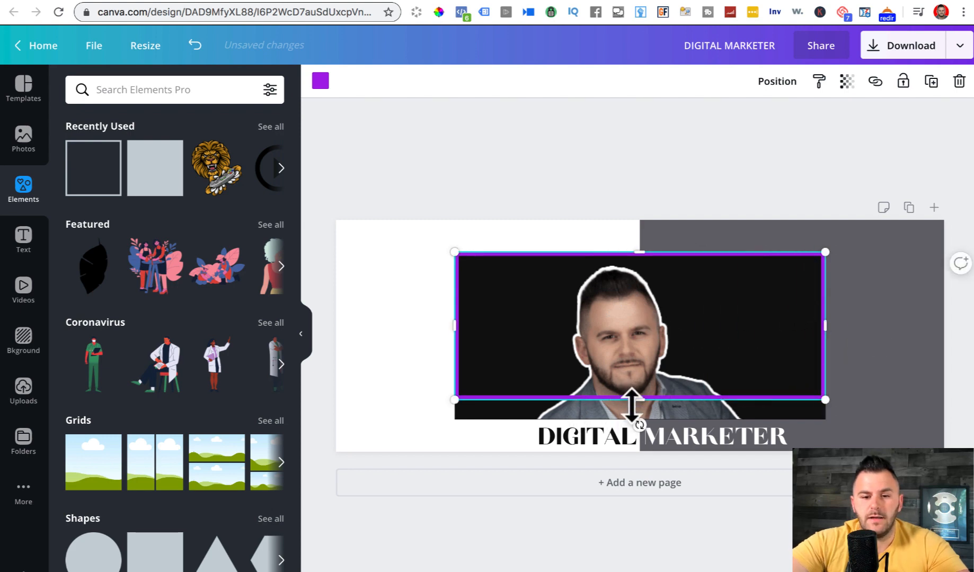
pyautogui.moveTo(632, 404); pyautogui.dragTo(632, 415)
pyautogui.click(320, 81)
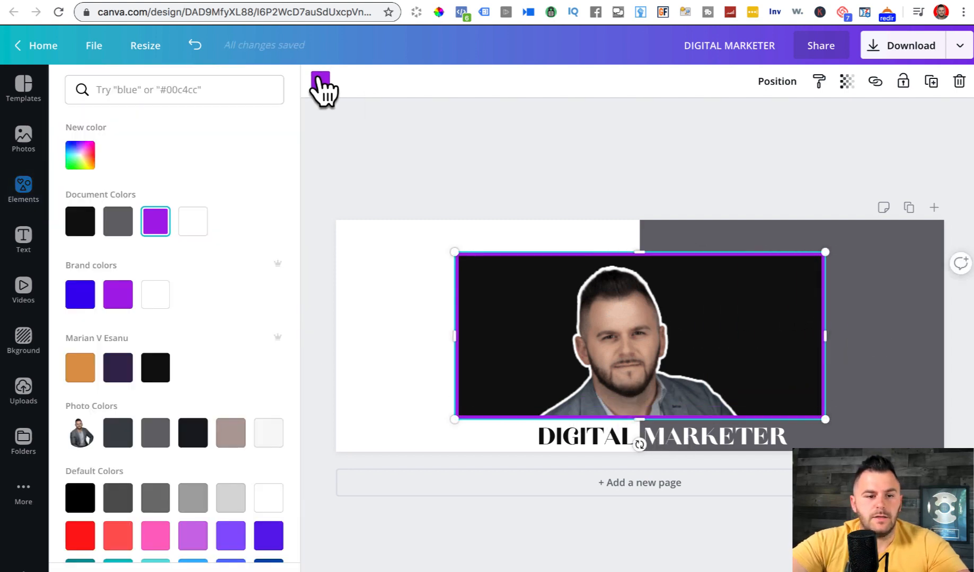
pyautogui.click(230, 498)
pyautogui.click(604, 153)
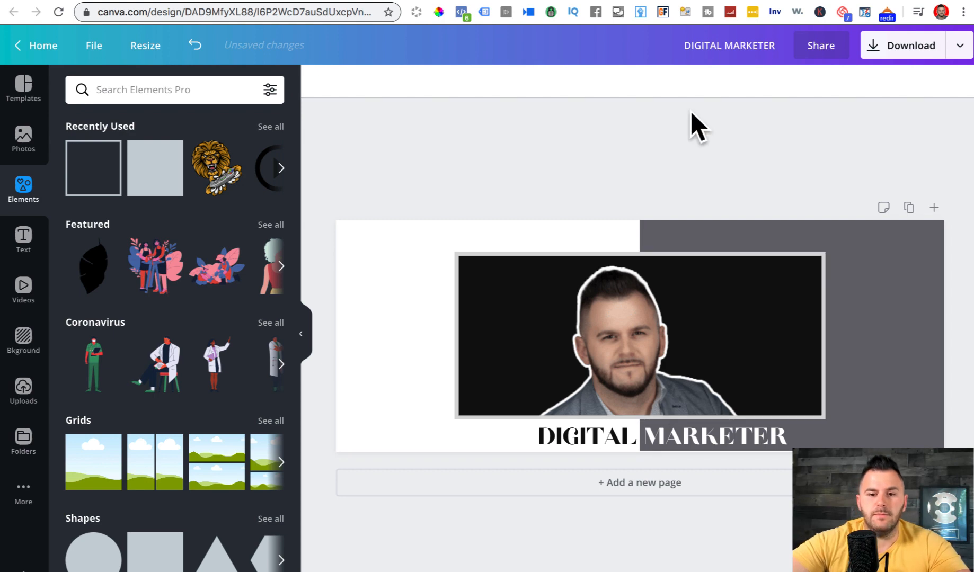
# - Download the finished cover design as a PNG file and close the download dialog
pyautogui.click(914, 49)
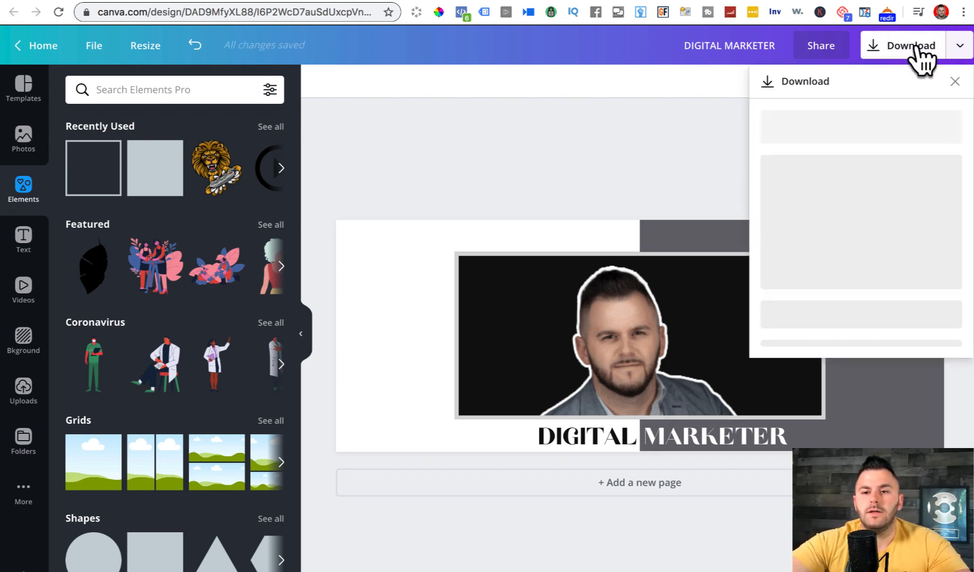
pyautogui.click(820, 281)
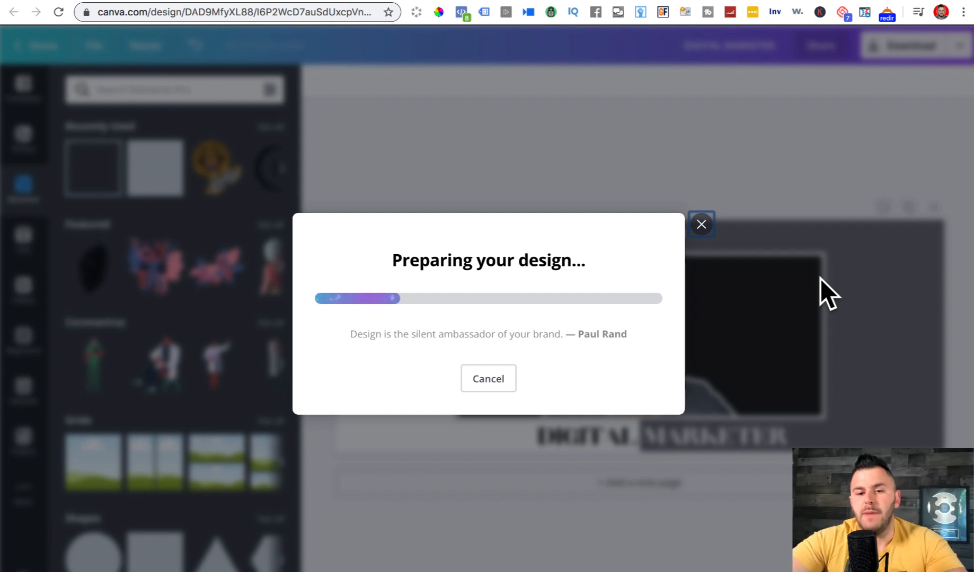
pyautogui.click(699, 183)
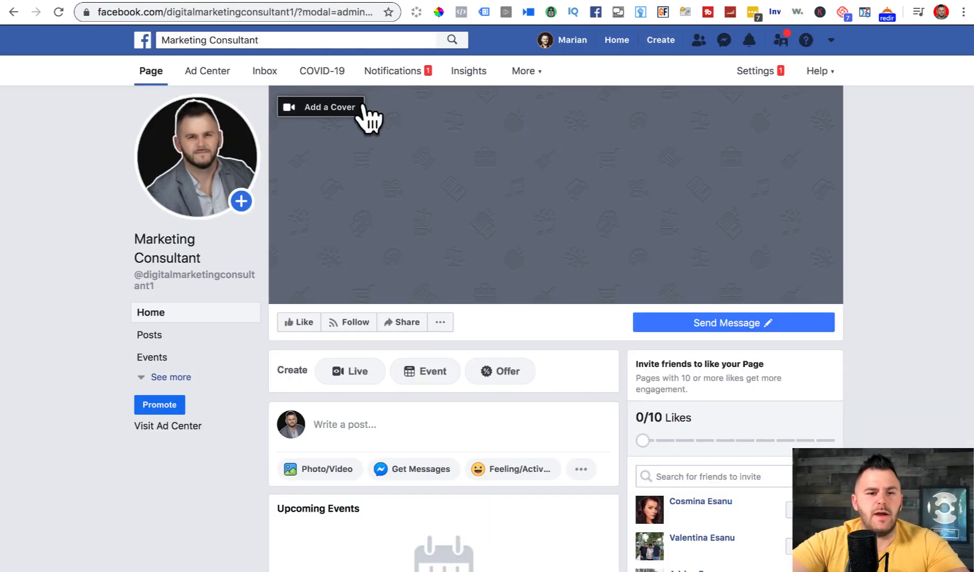
# - Upload DIGITAL MARKETER.png as the page's cover photo, save it, and expand the left navigation
pyautogui.click(333, 110)
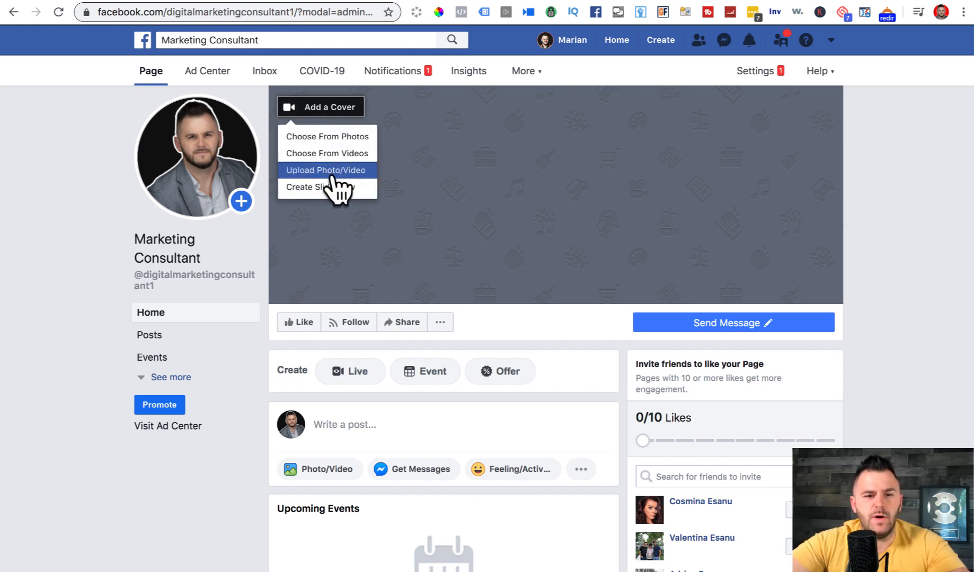
pyautogui.click(314, 170)
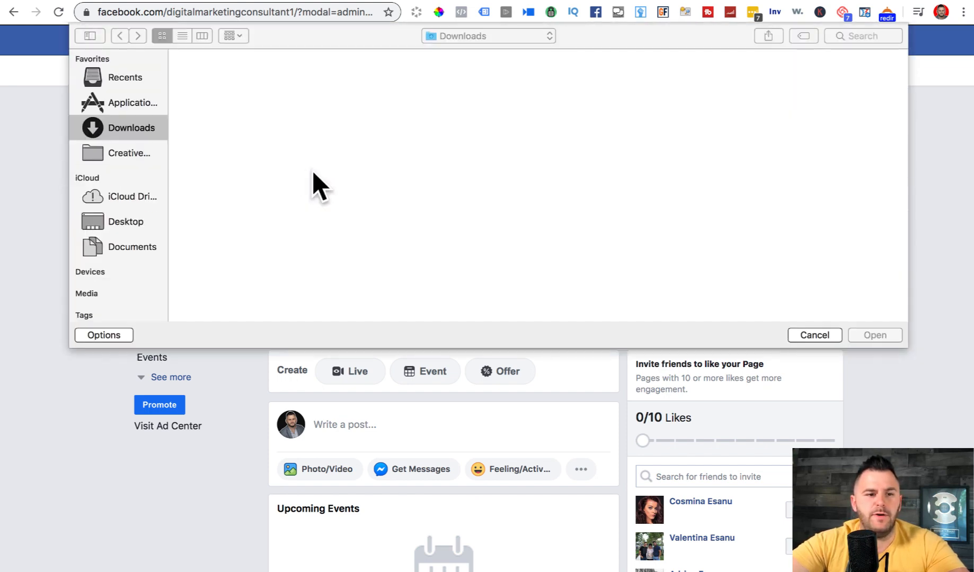
pyautogui.click(604, 186)
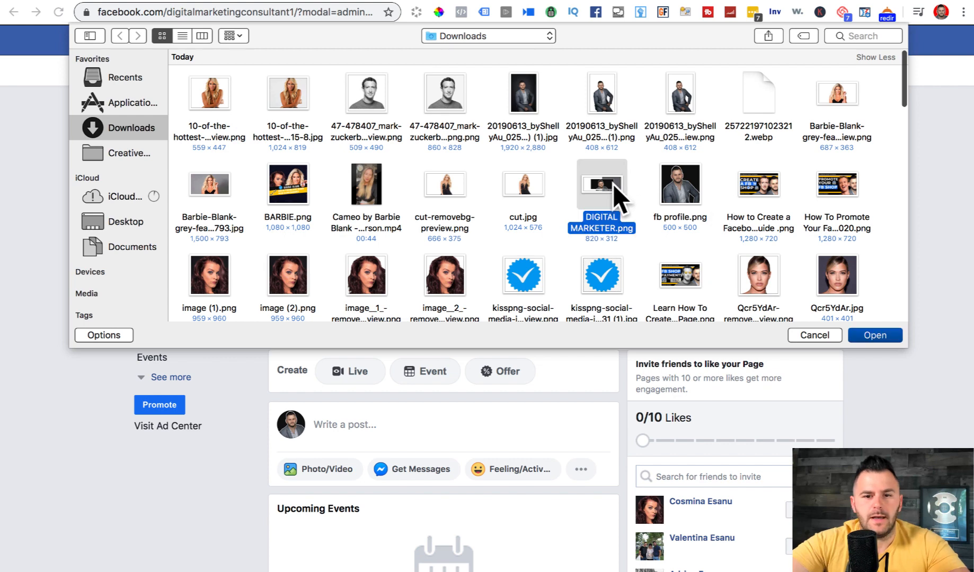
pyautogui.click(877, 335)
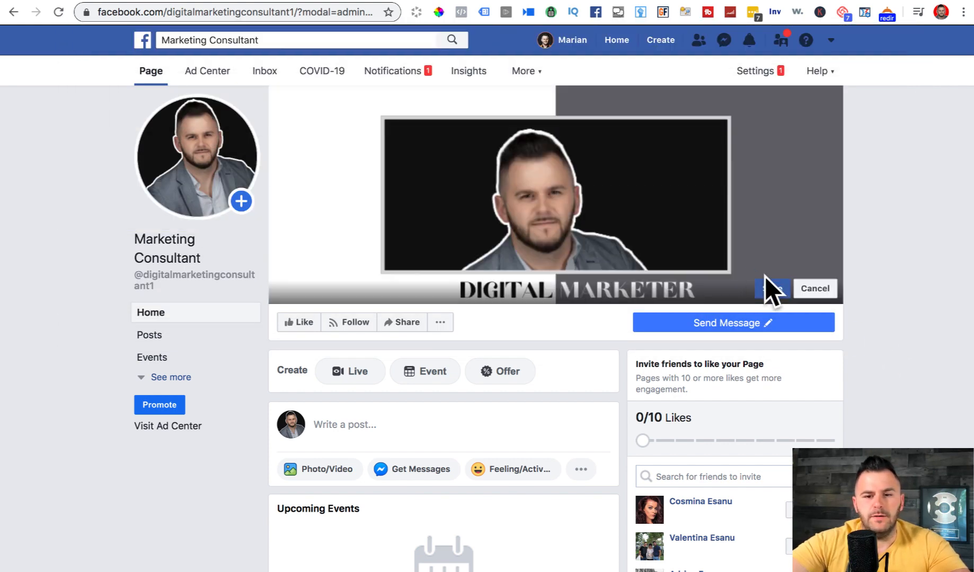
pyautogui.click(772, 288)
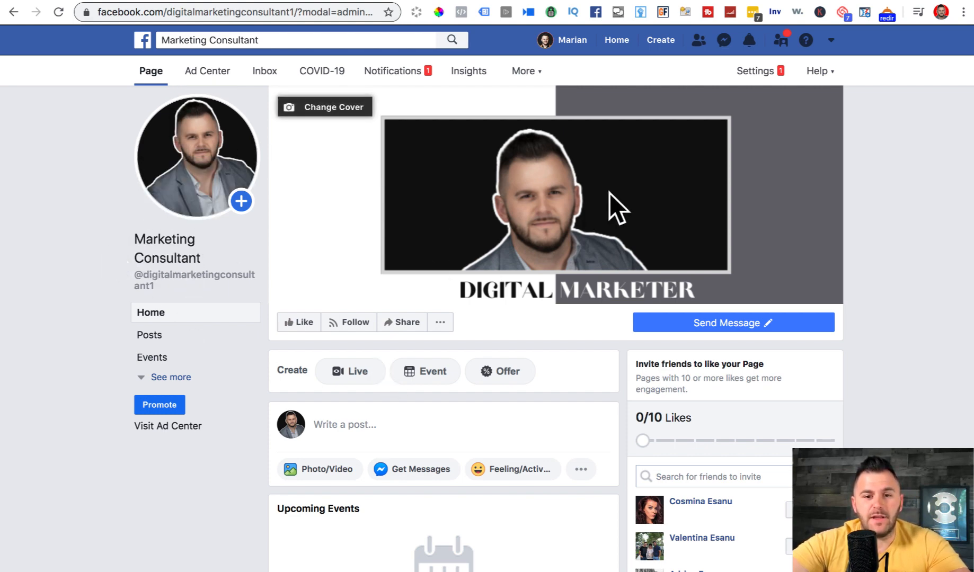
pyautogui.moveTo(750, 327)
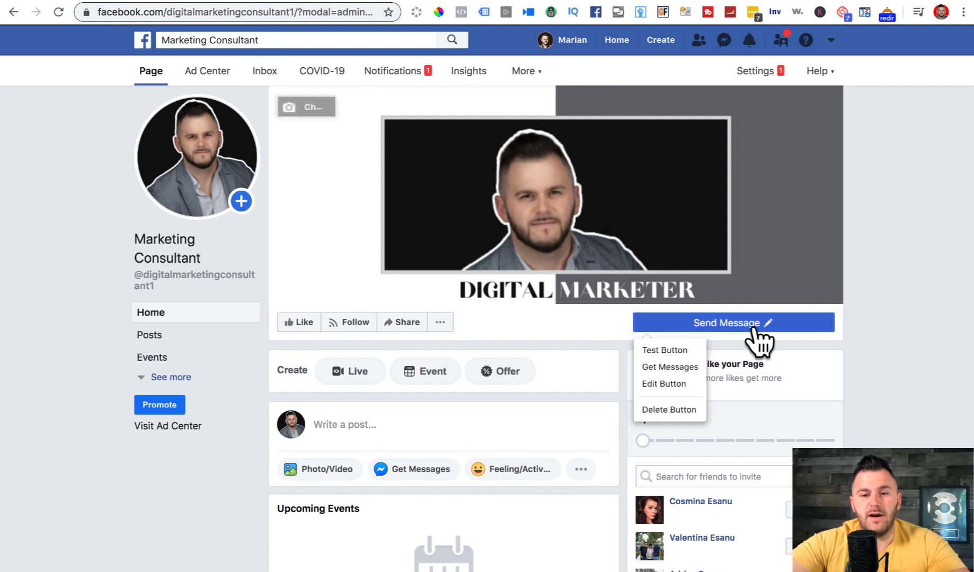
pyautogui.click(159, 378)
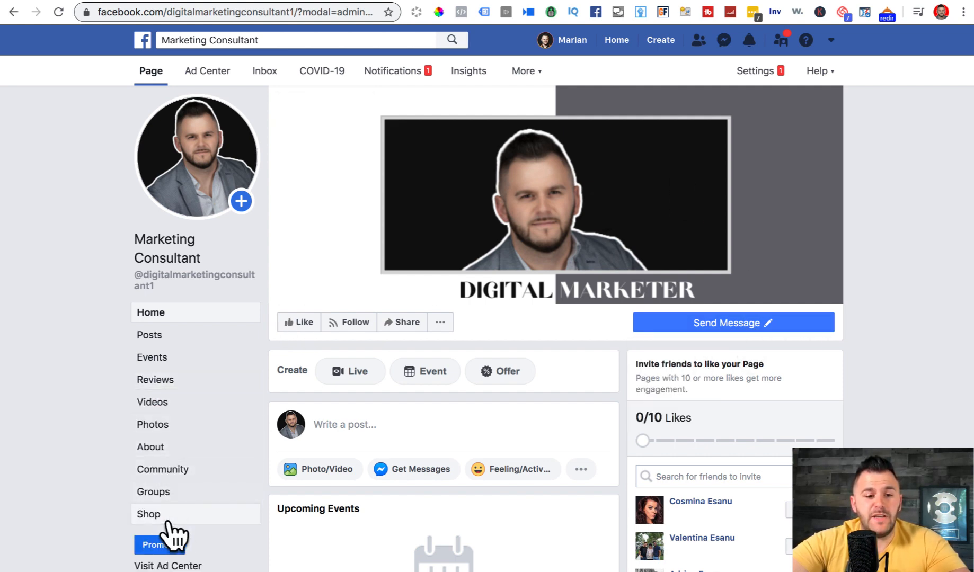